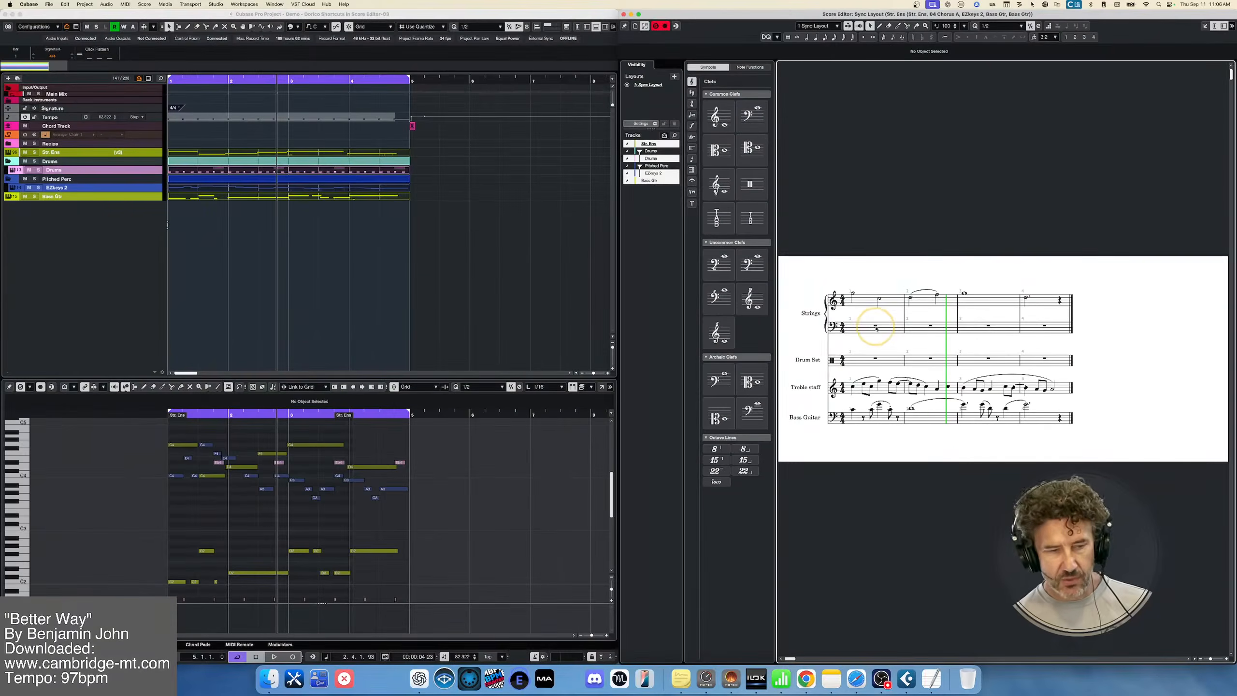
right_click(86, 226)
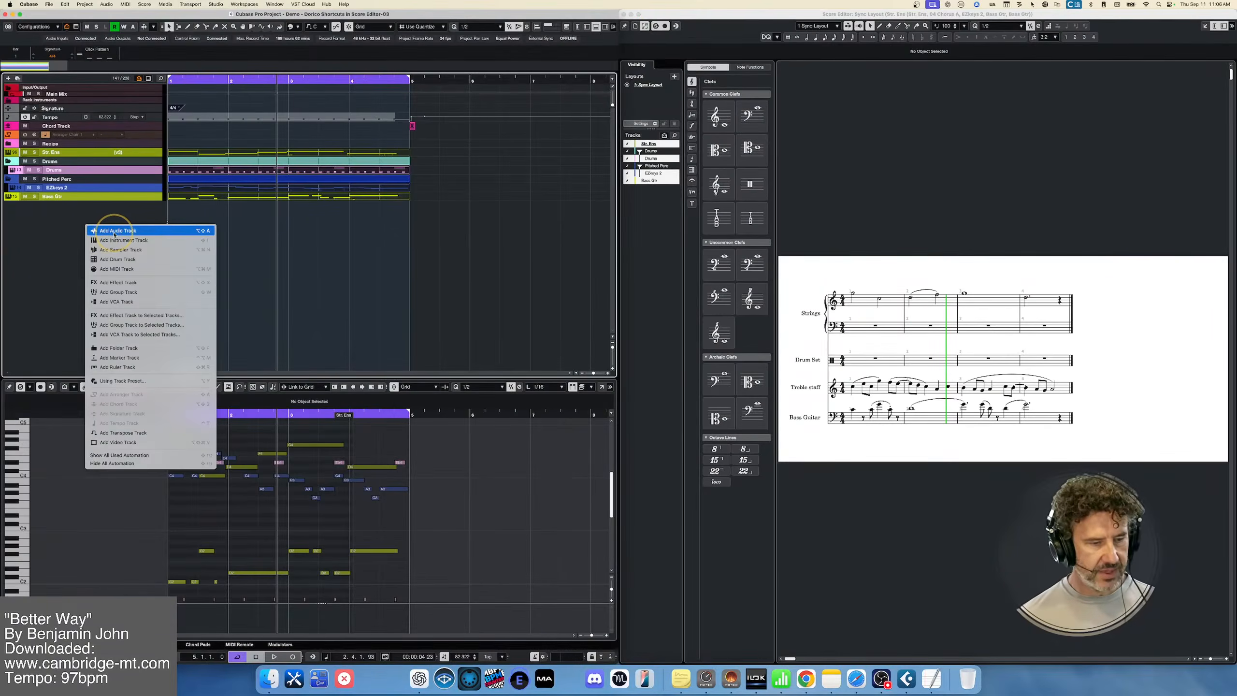
left_click(111, 269)
type("f")
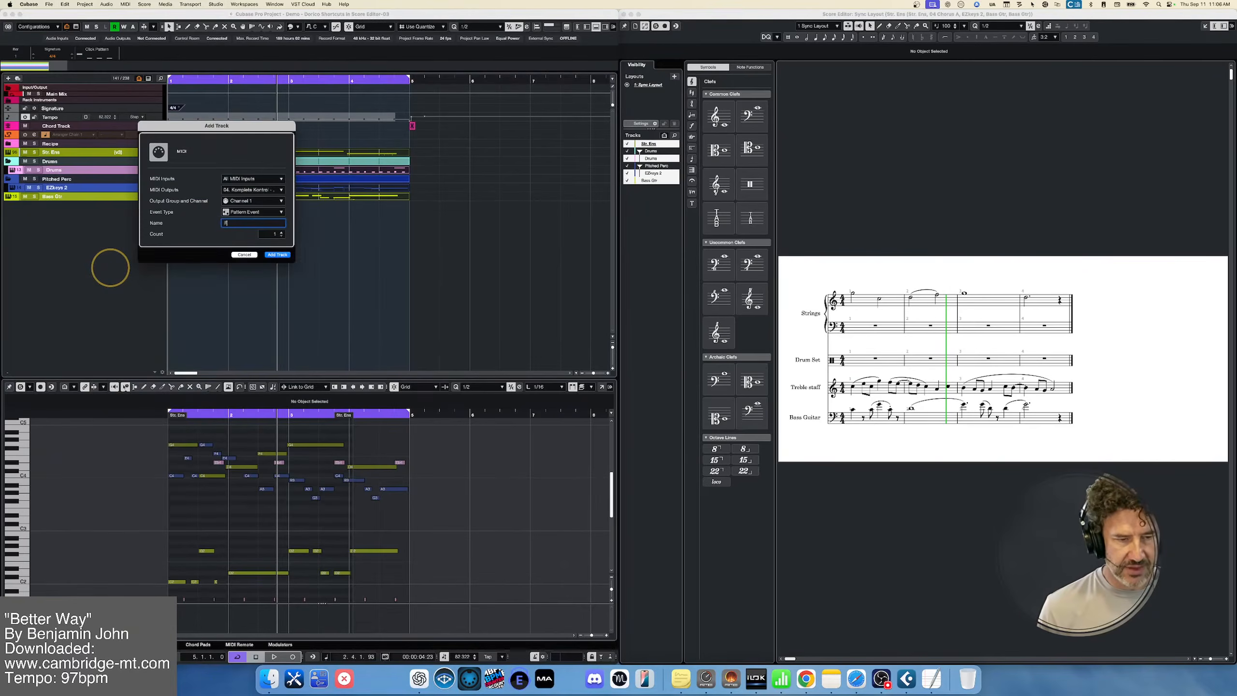
type("lute")
key("Return")
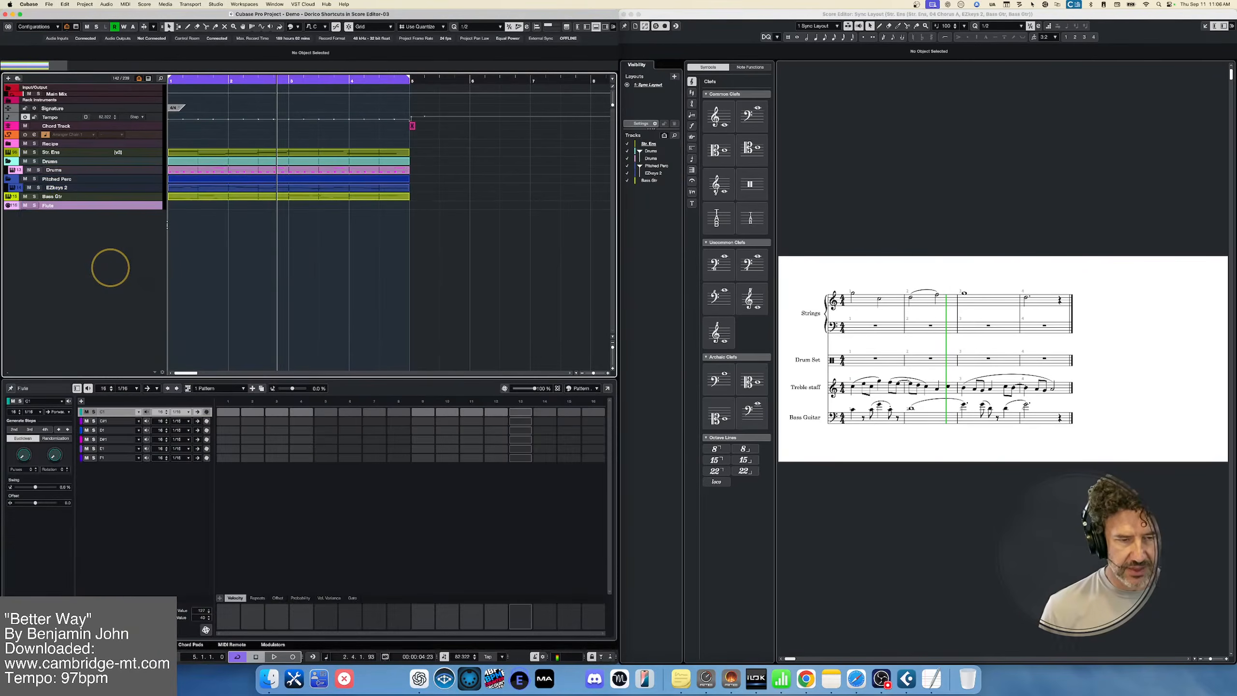
right_click(147, 205)
left_click(161, 234)
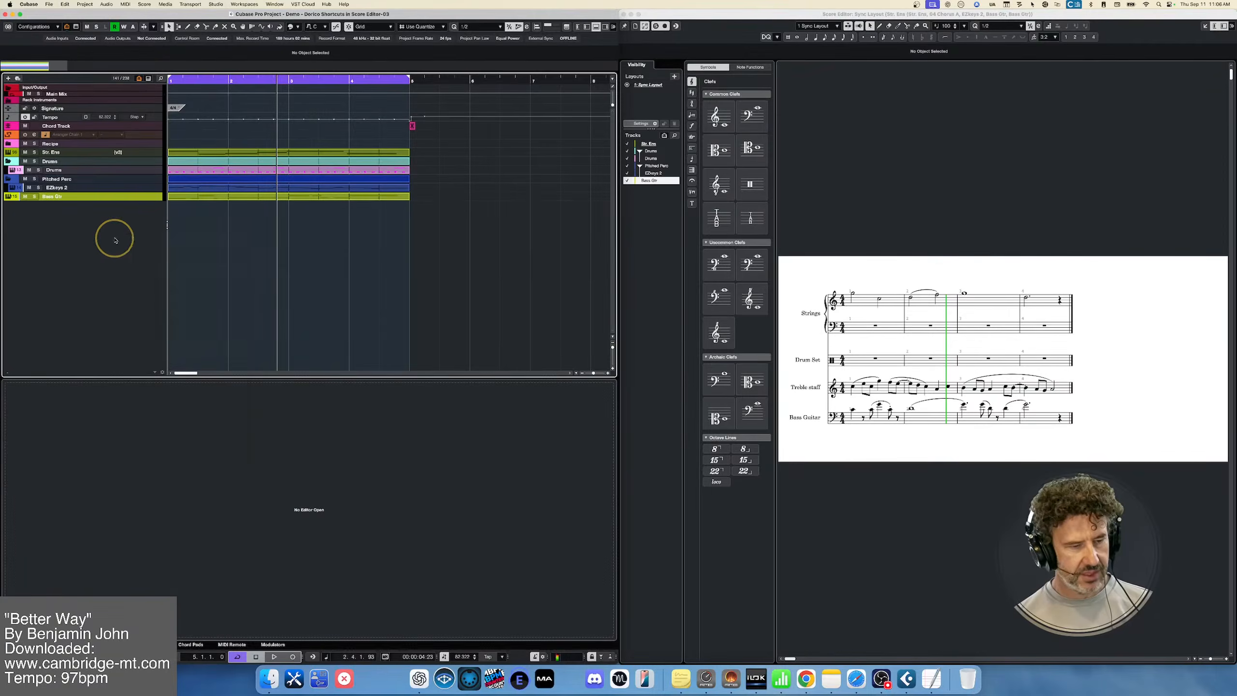
Add a MIDI track named Flute with its event type set to MIDI Part
right_click(115, 238)
left_click(141, 279)
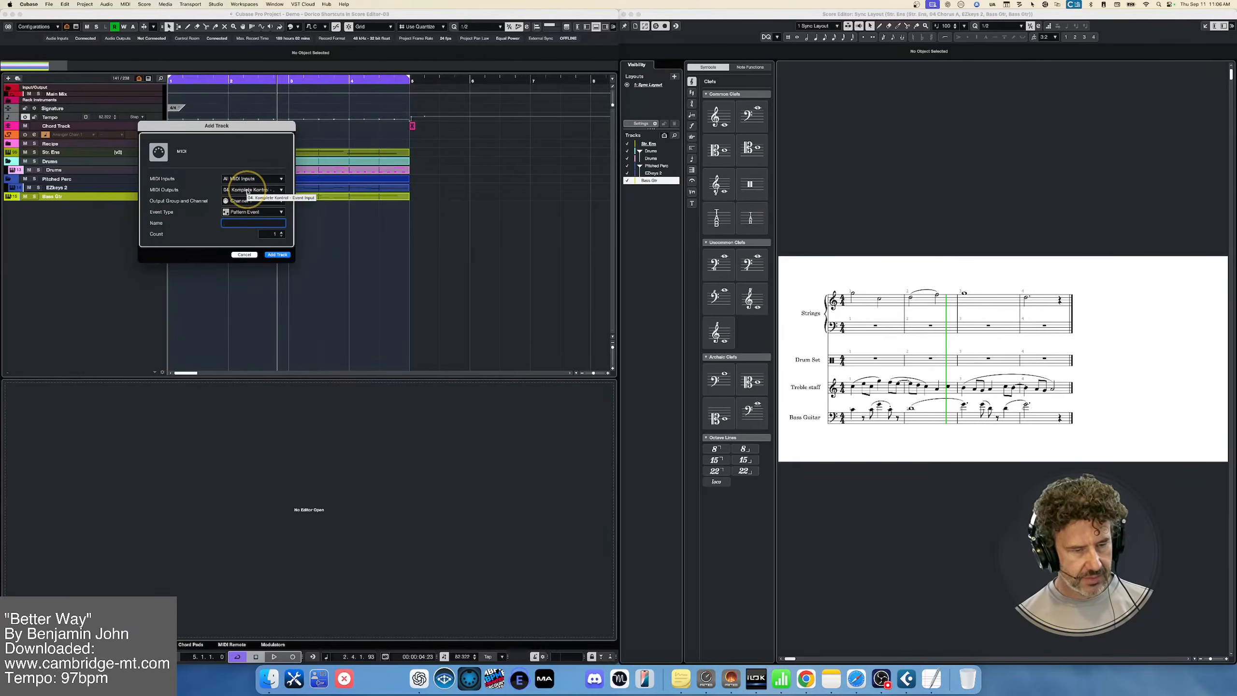
left_click(268, 212)
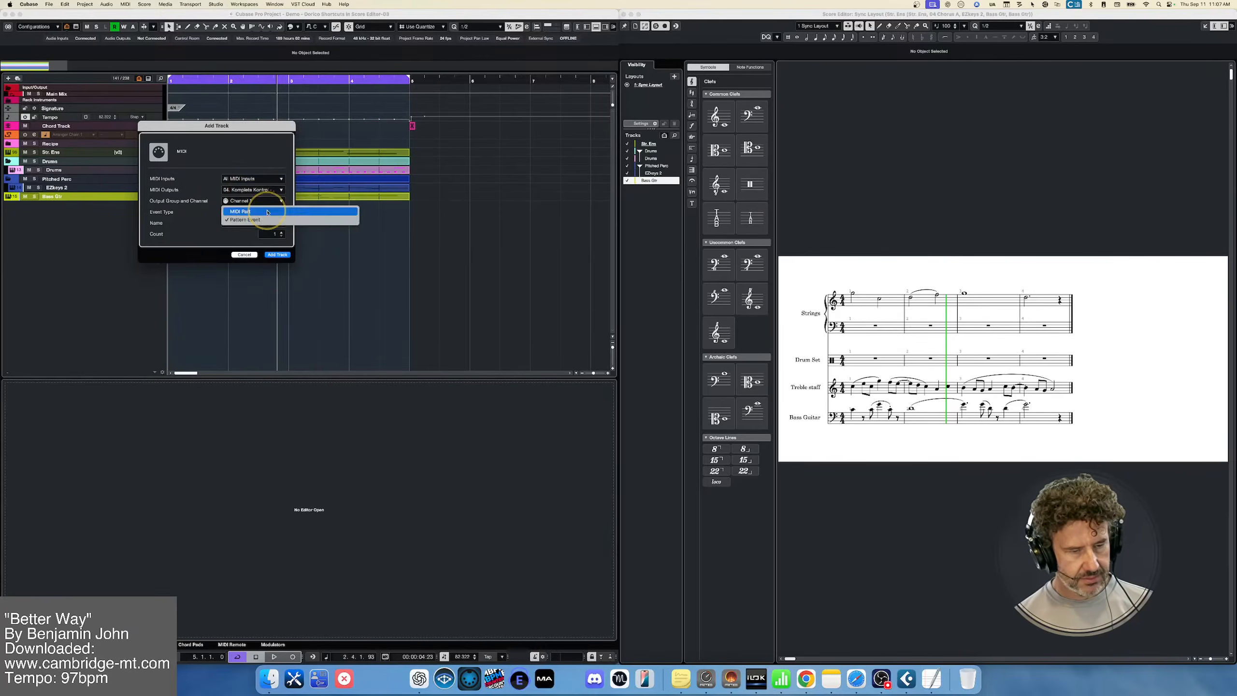
left_click(267, 212)
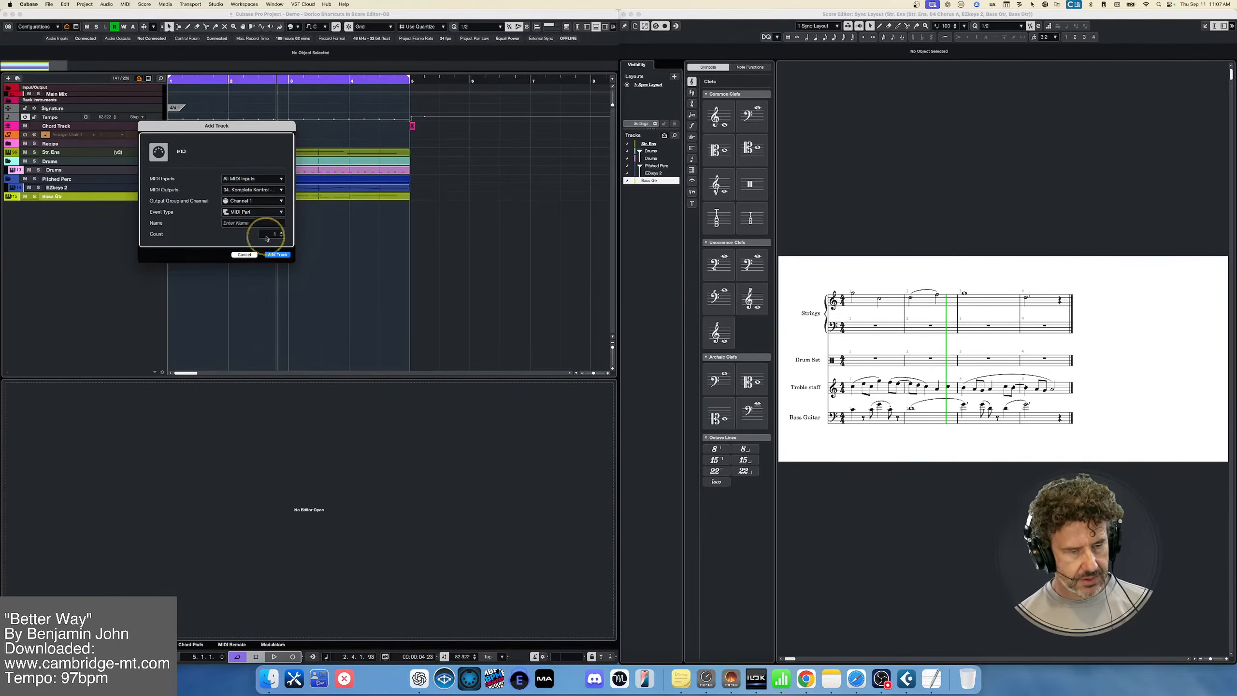
left_click(261, 223)
type("Flute")
key("Return")
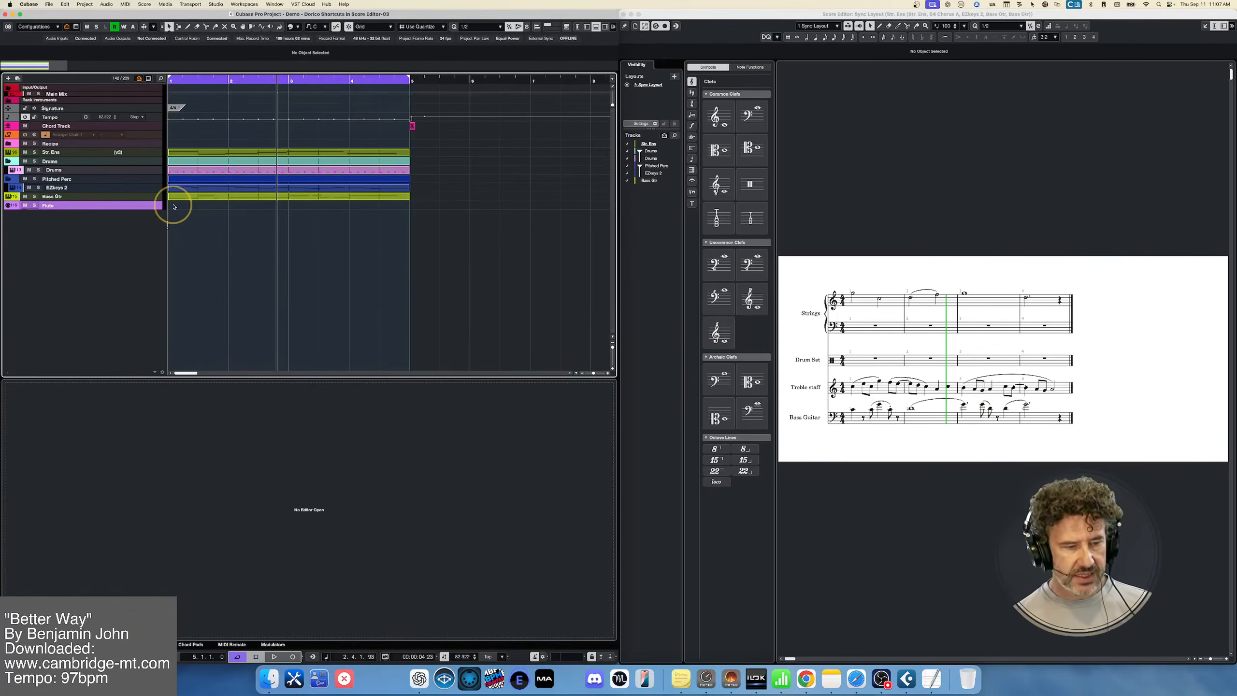
Create an empty four-bar part on the Flute track and select it together with all other parts to show them in the score
mouse_move(319, 213)
left_mouse_down()
mouse_move(434, 226)
mouse_move(404, 223)
left_mouse_up()
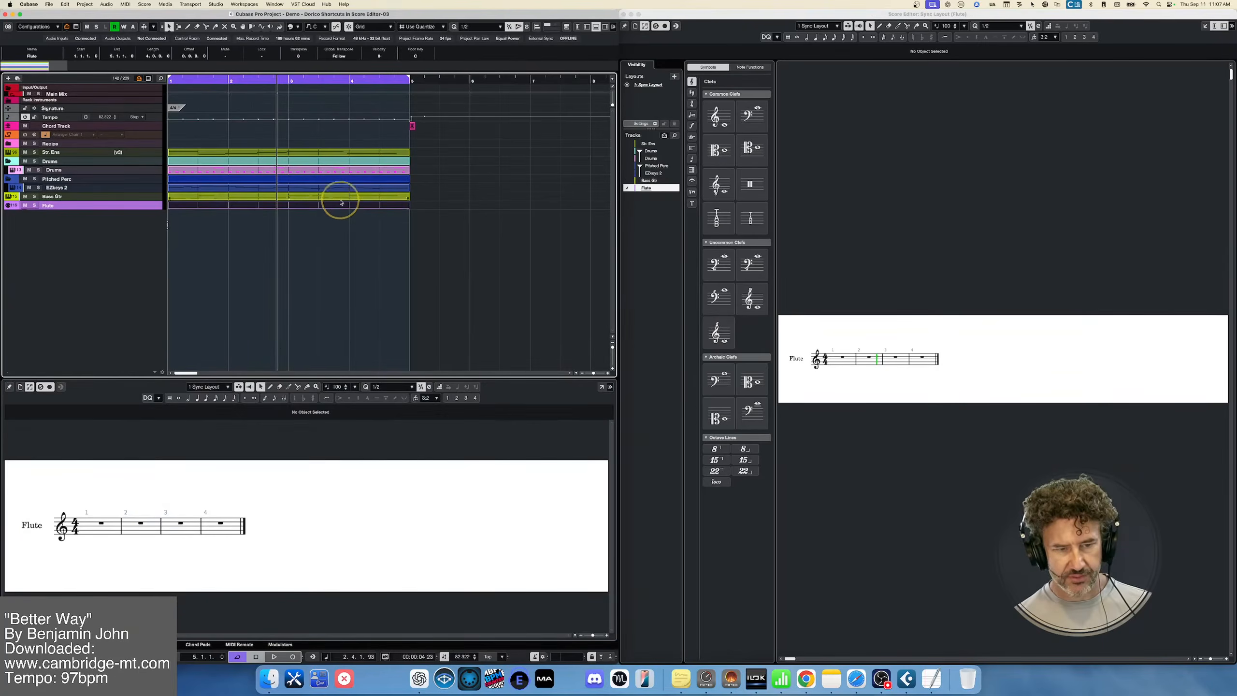
left_click(422, 206)
left_click_drag(421, 206, 363, 134)
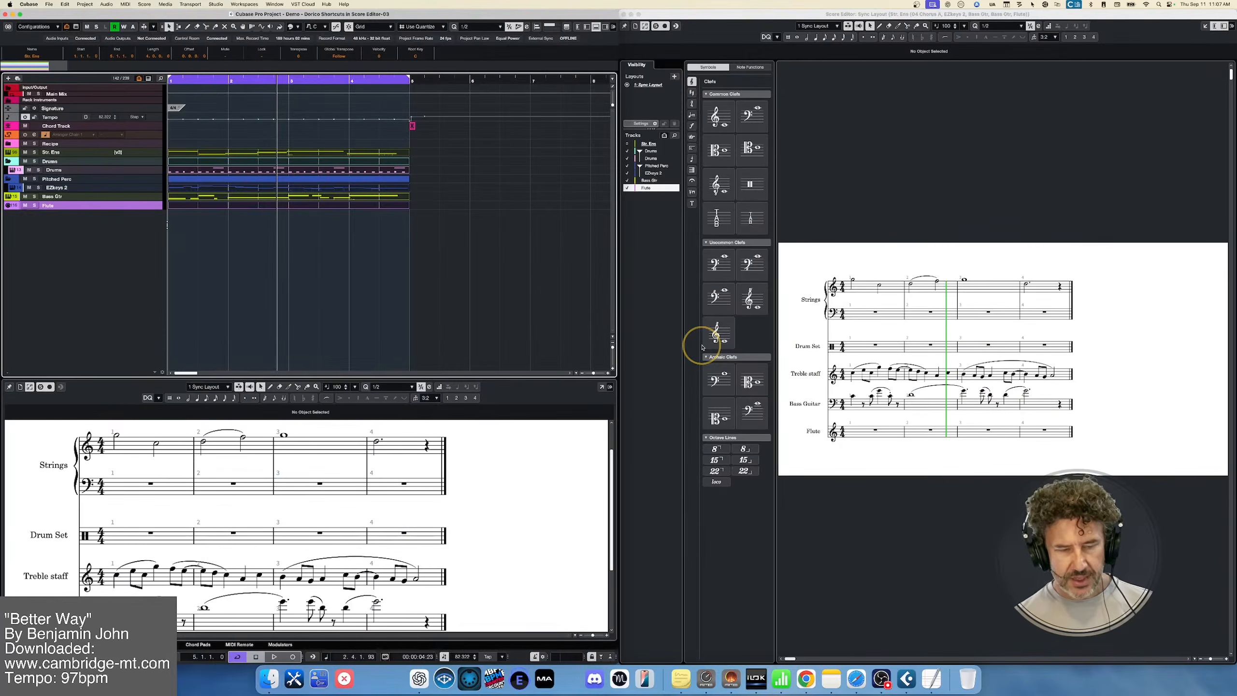
Place the playhead at bar 2 and remove the empty part from the Flute track
left_click(229, 80)
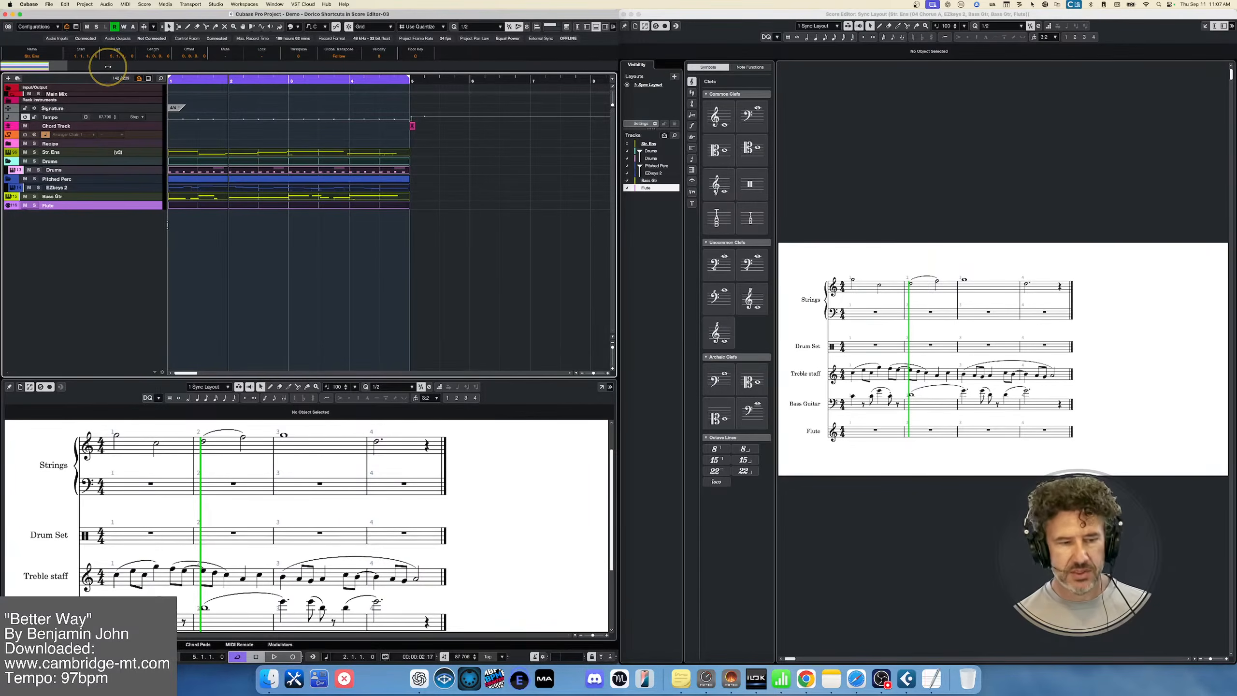
left_click(239, 209)
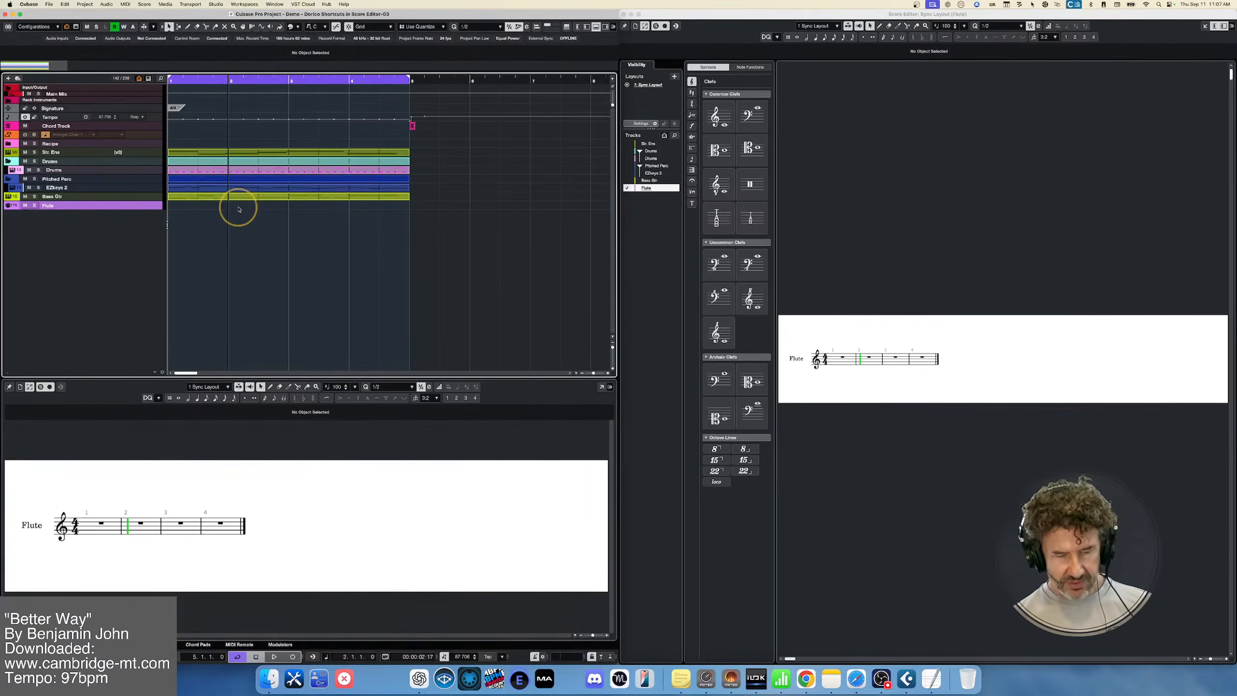
Merge the MIDI in the loop onto the Flute track with all merge options off and select the merged part
left_click(125, 4)
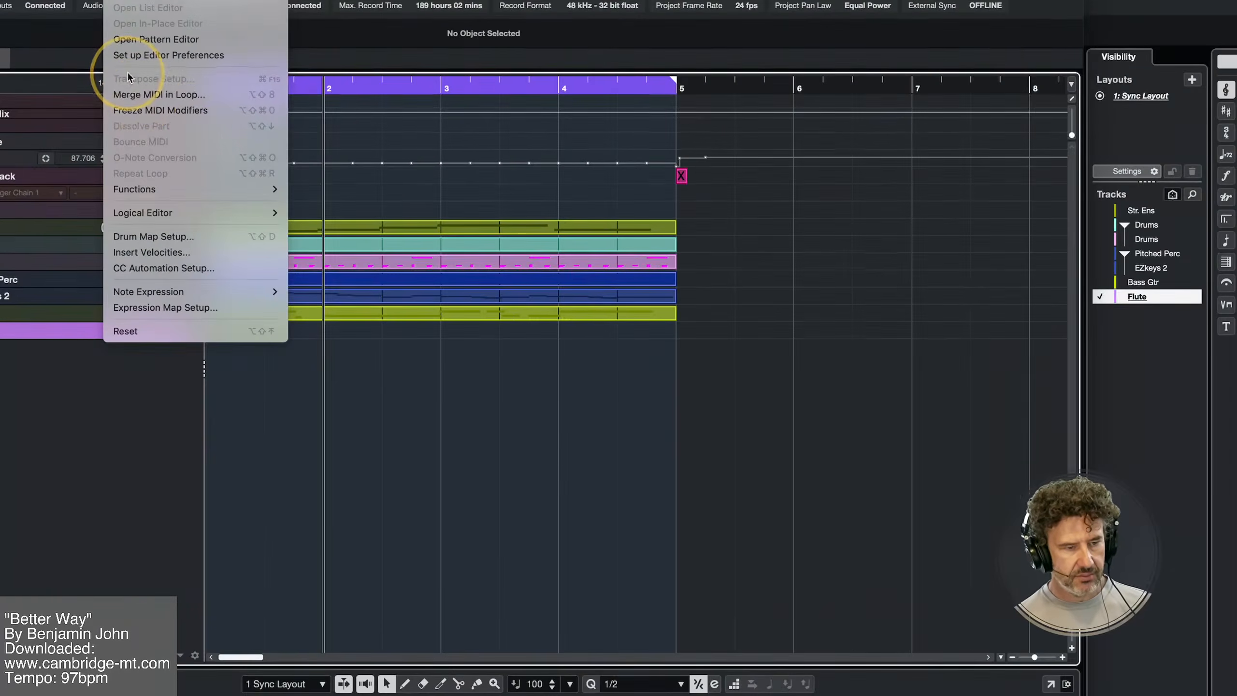
left_click(141, 96)
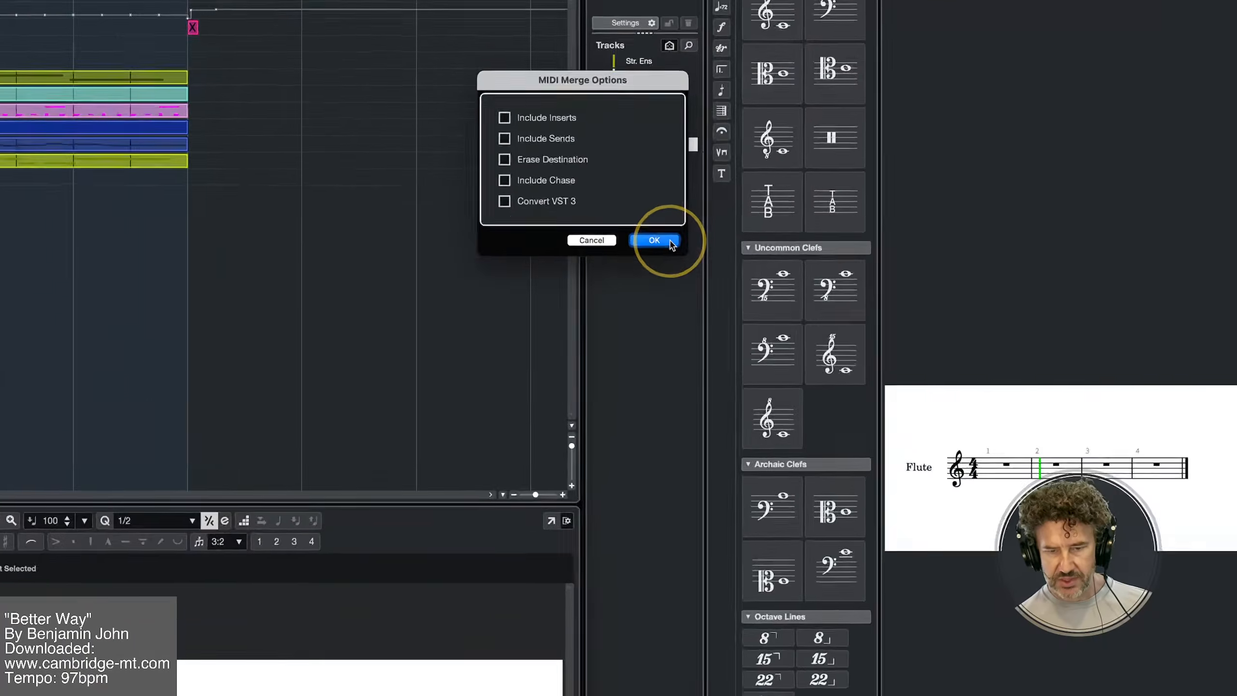
left_click(669, 241)
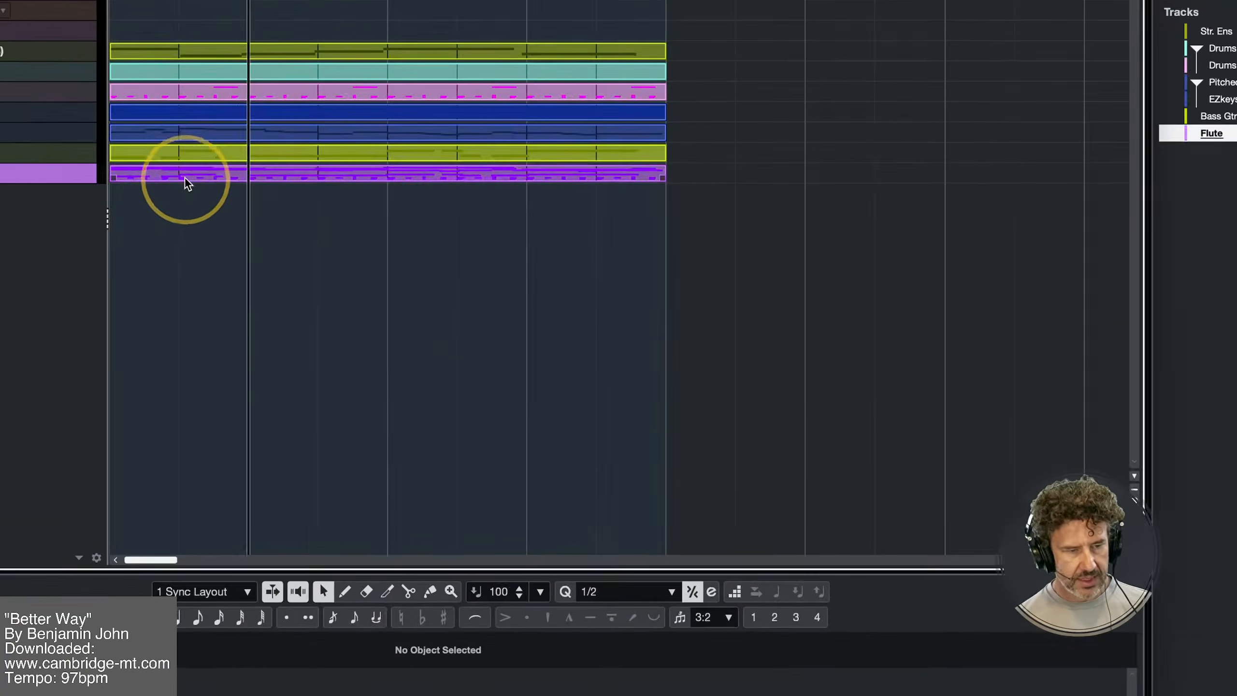
left_click(183, 175)
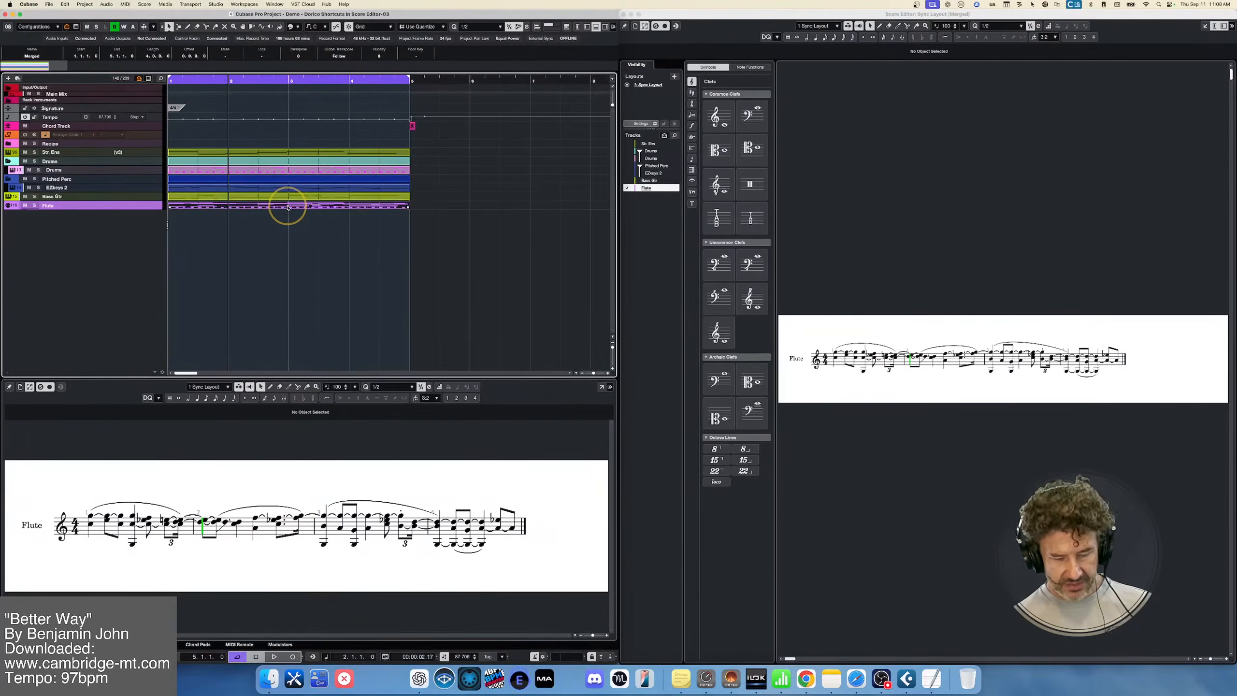
Delete the merged part from the Flute track and show only the Str. Ens part in the score
key("Delete")
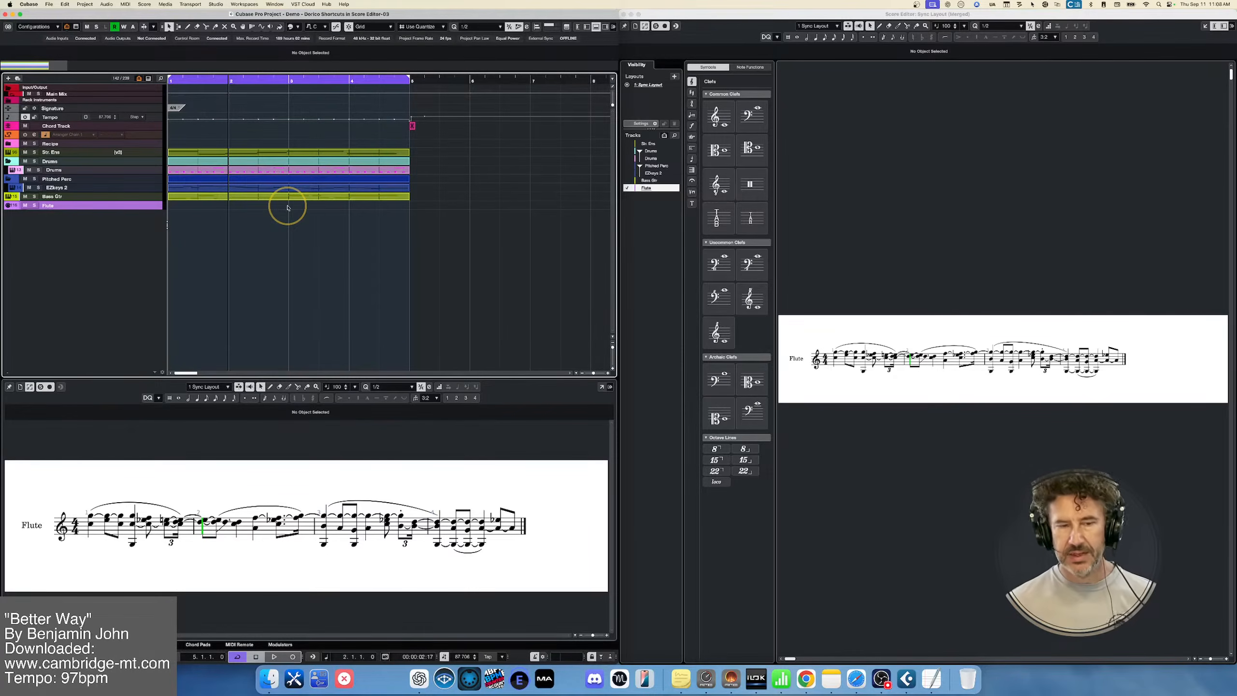
left_click(1027, 379)
left_click_drag(419, 210, 379, 153)
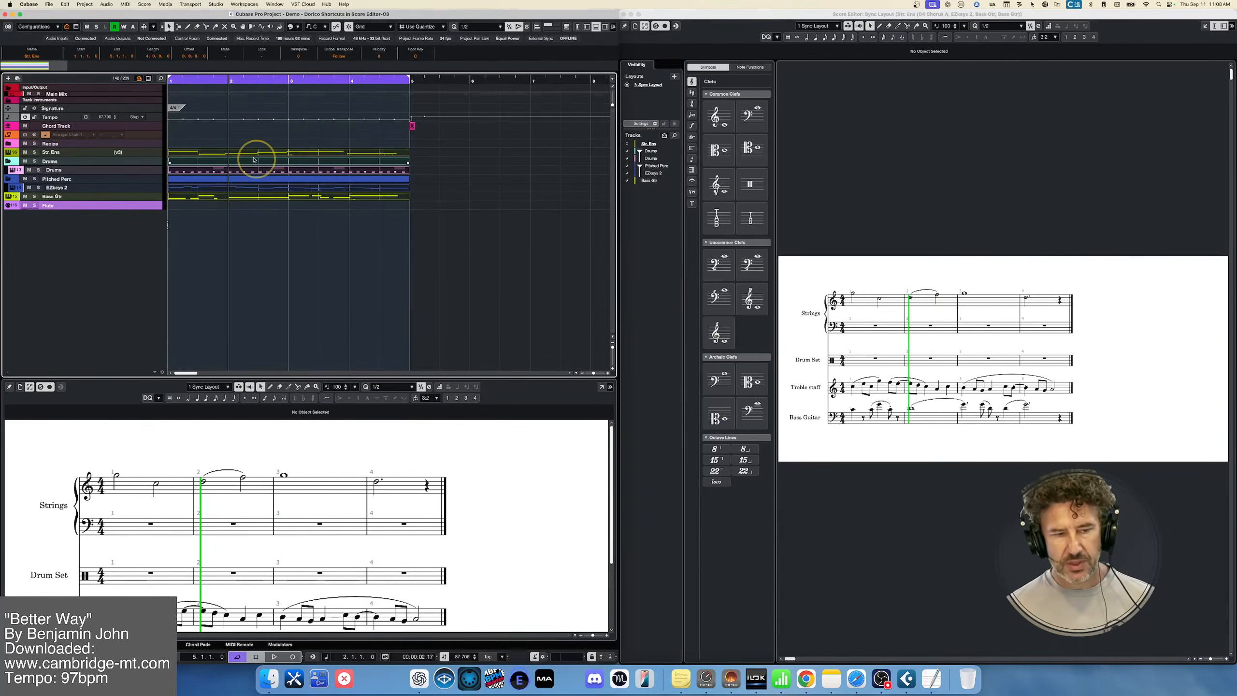
left_click(201, 151)
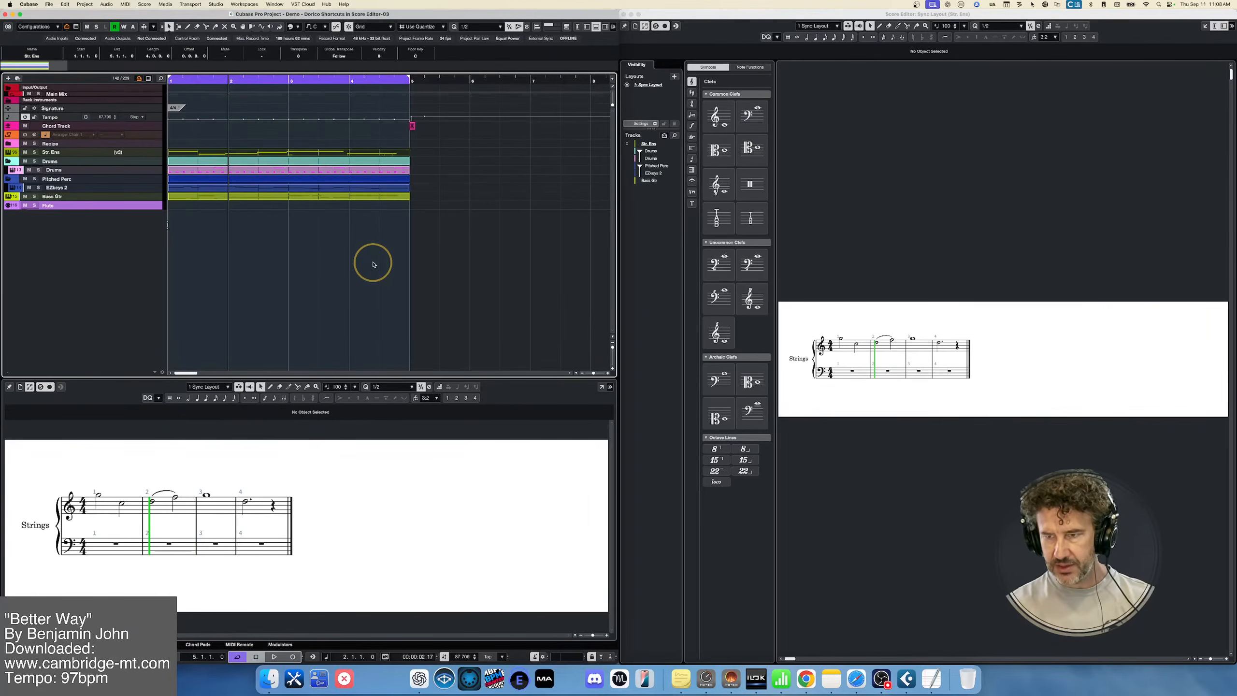
Activate the separate Score Editor window for the strings part with step input enabled
left_click(712, 45)
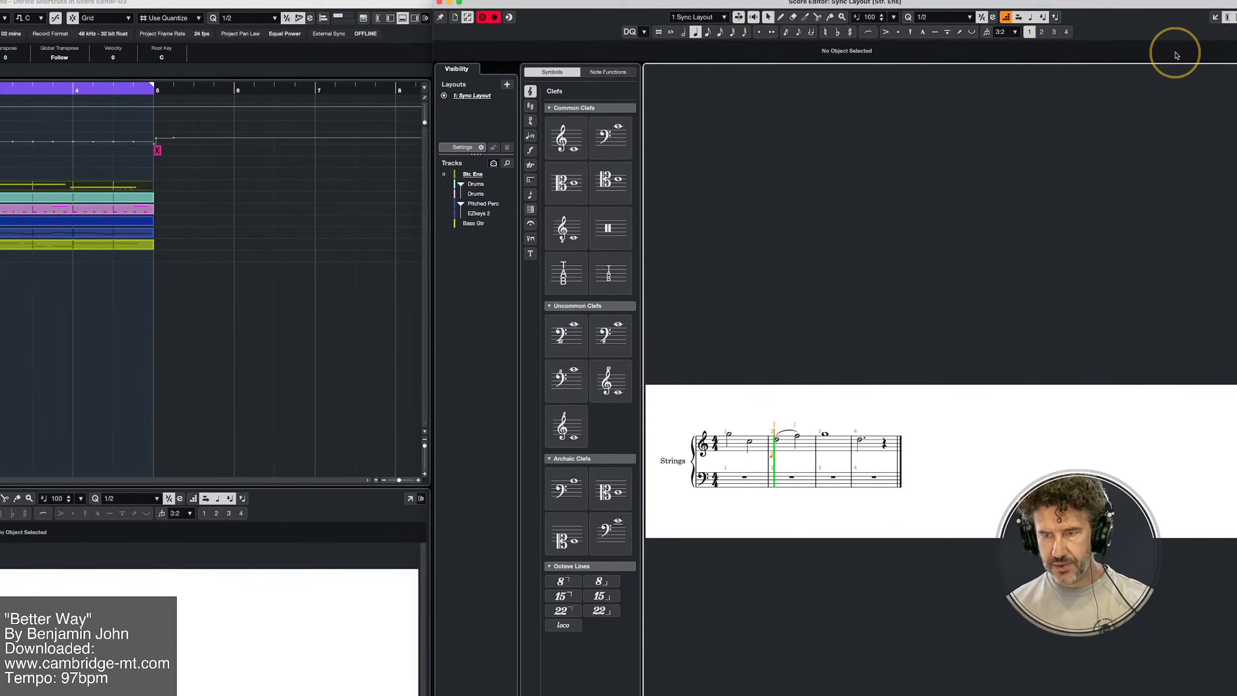
left_click(1006, 18)
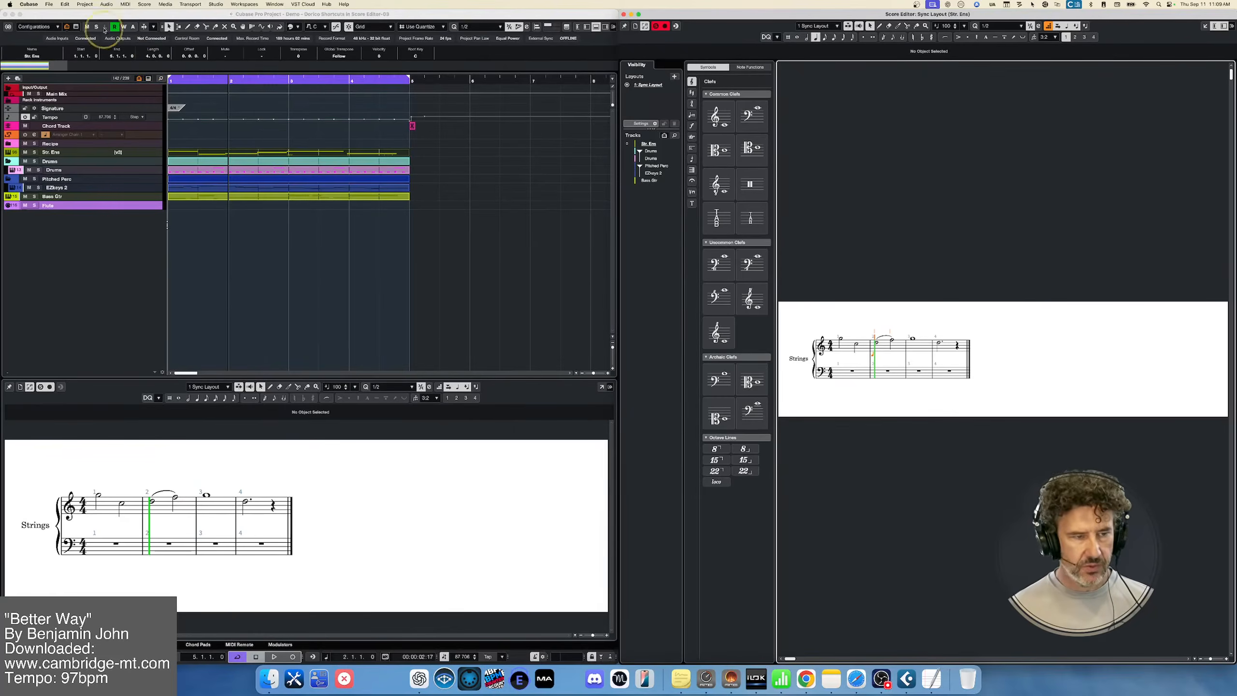
left_click(65, 4)
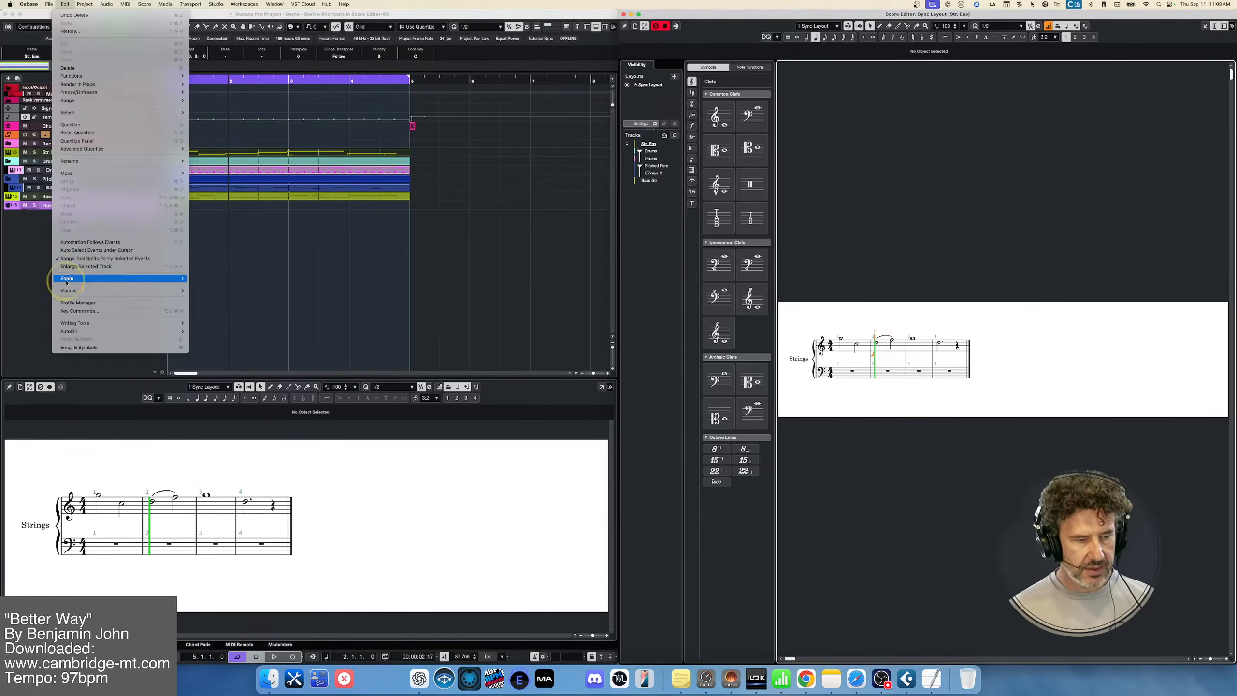
left_click(523, 387)
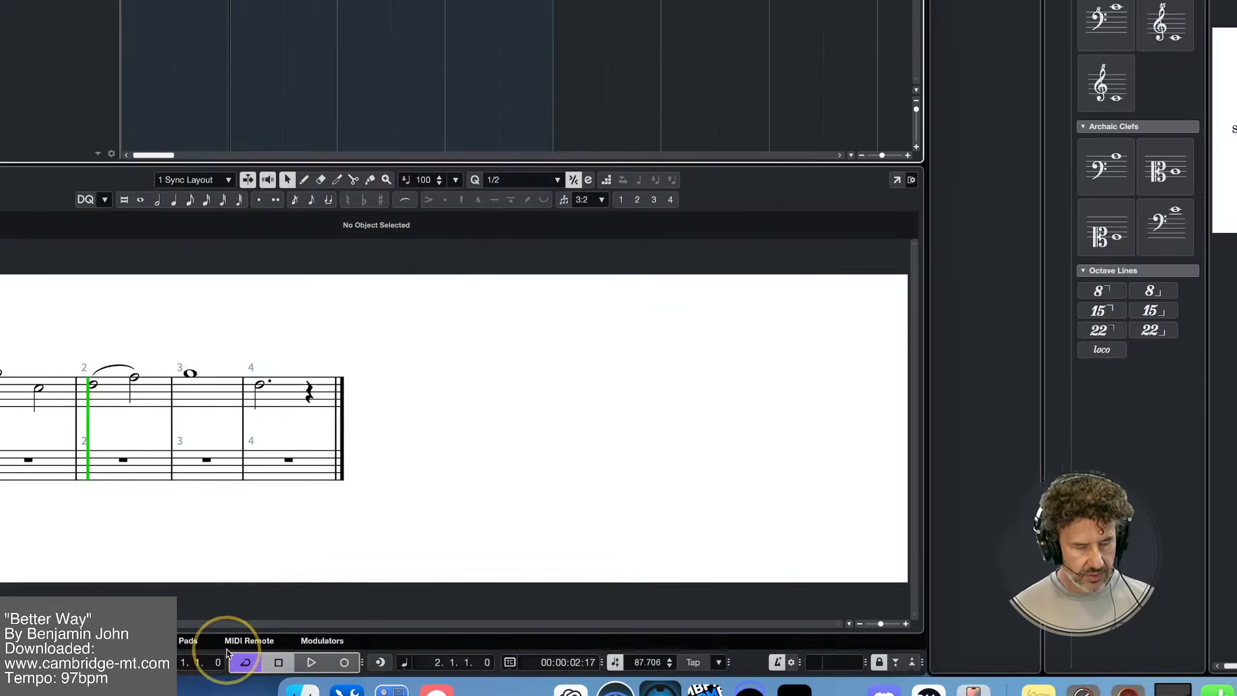
Open the Kontrol MK3 S88 MIDI Remote surface in edit mode and select its Merge MIDI in Loop control
left_click(239, 645)
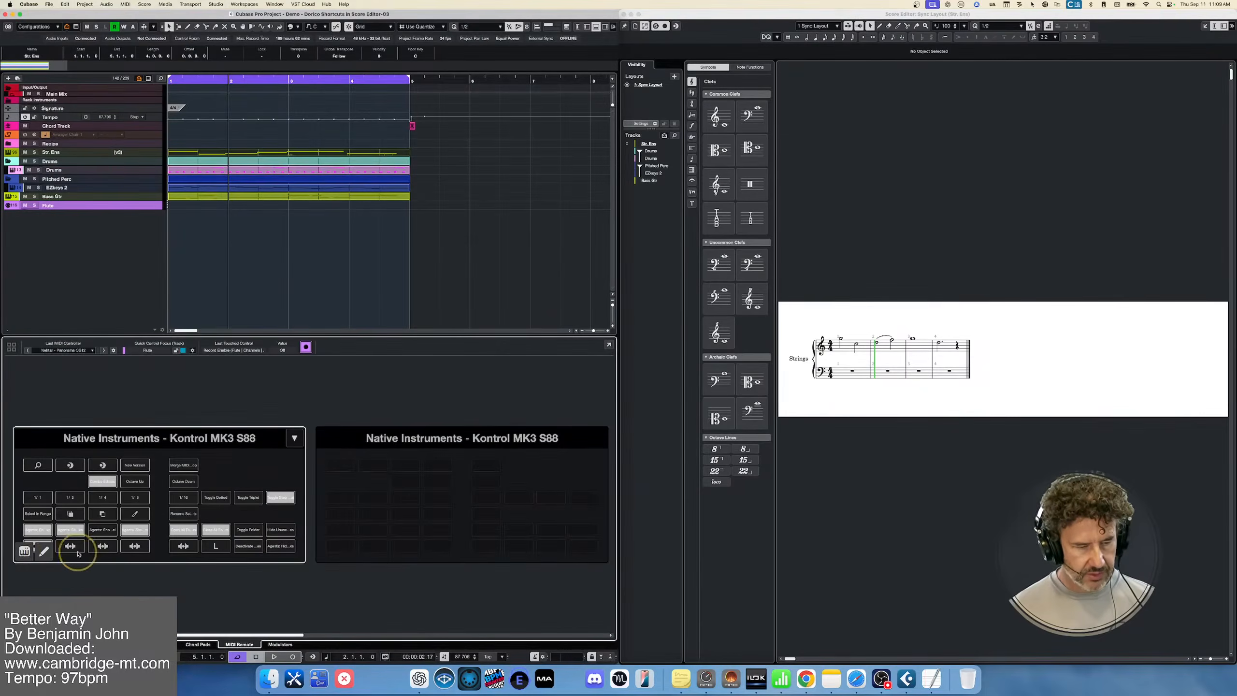
left_click(44, 551)
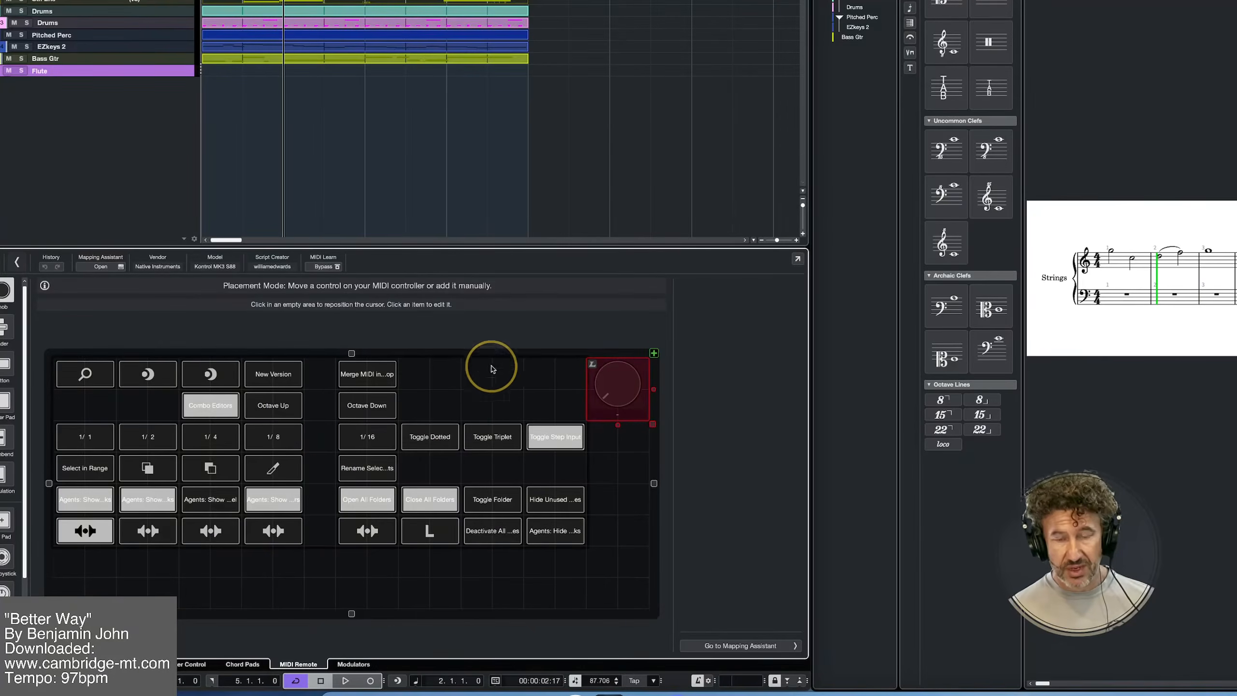
left_click(368, 375)
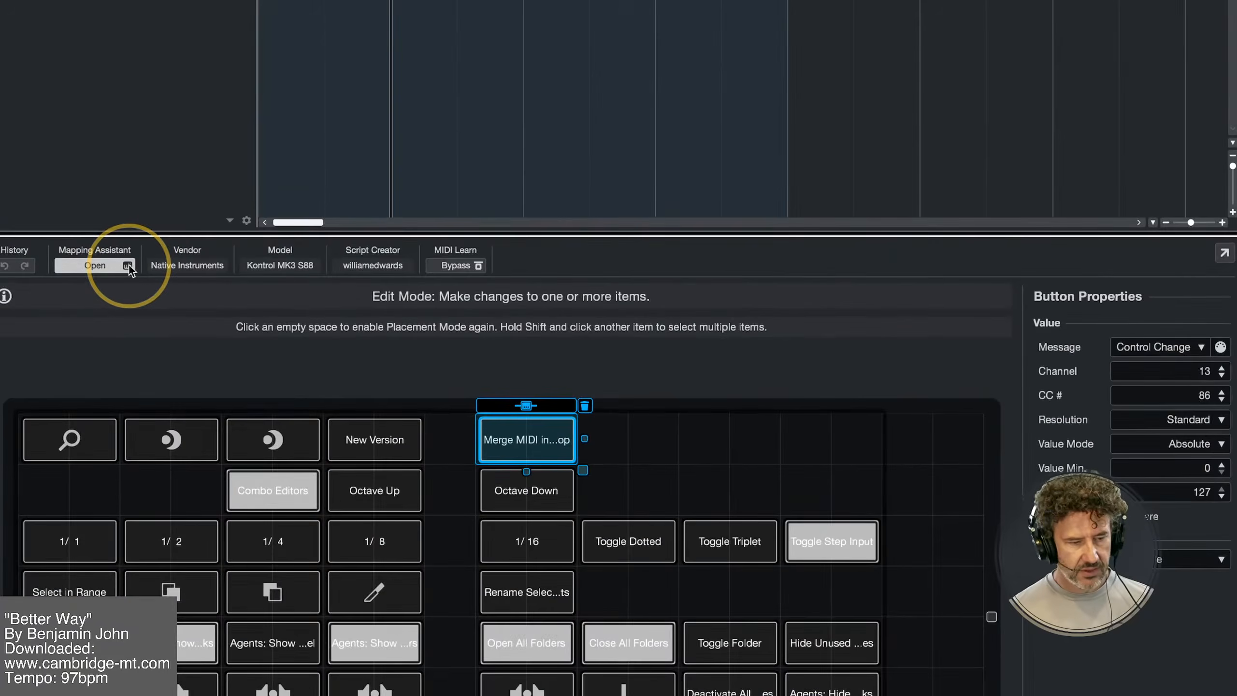
Examine the 1/16 control and the Functions Browser in the MIDI Remote Mapping Assistant, and close the assistant and the lower zone
left_click(127, 269)
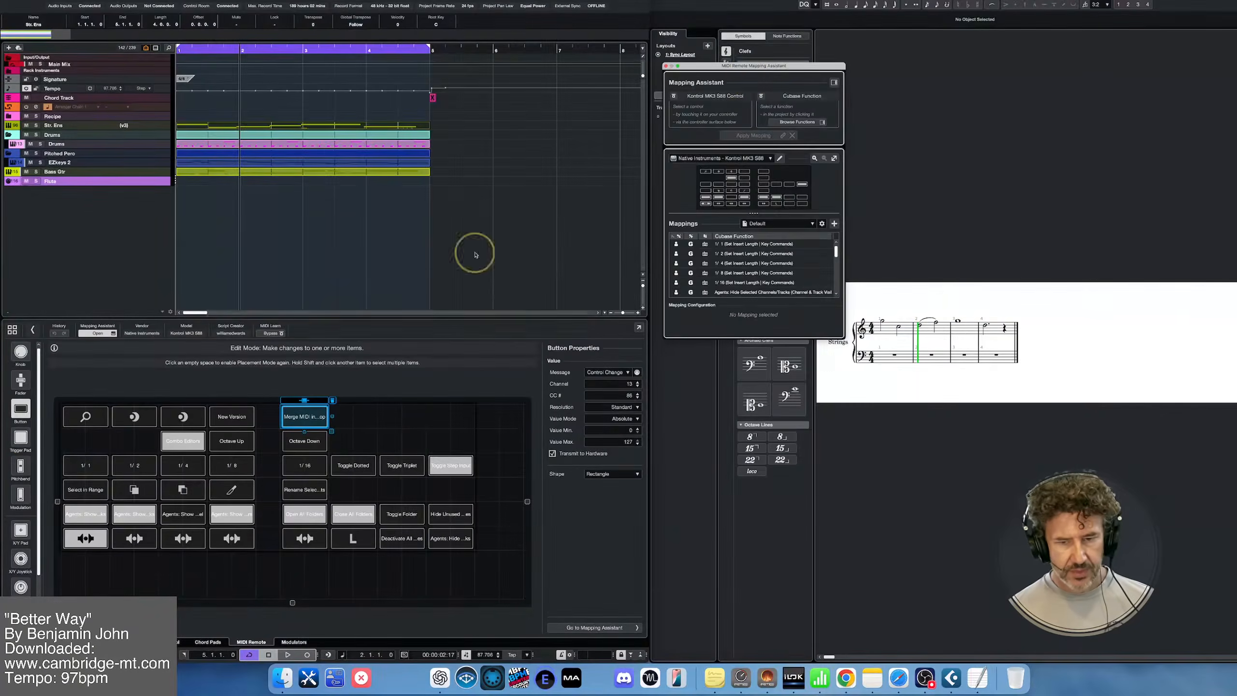
left_click_drag(749, 67, 382, 88)
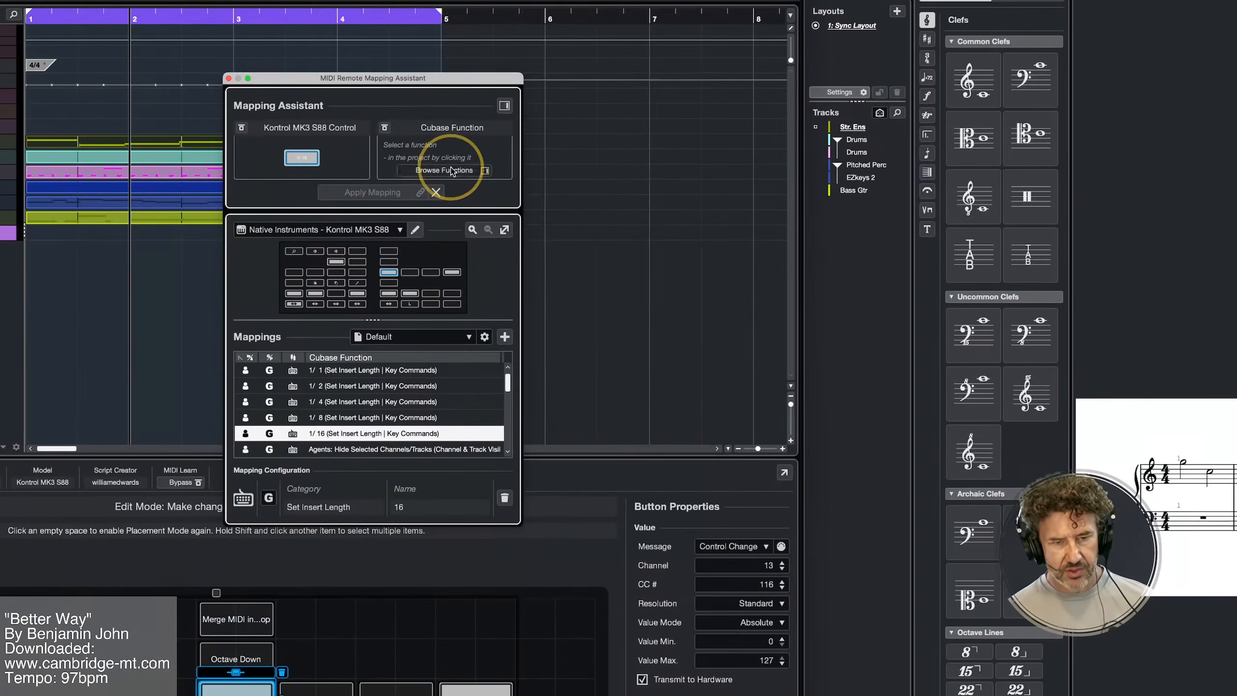
left_click(410, 169)
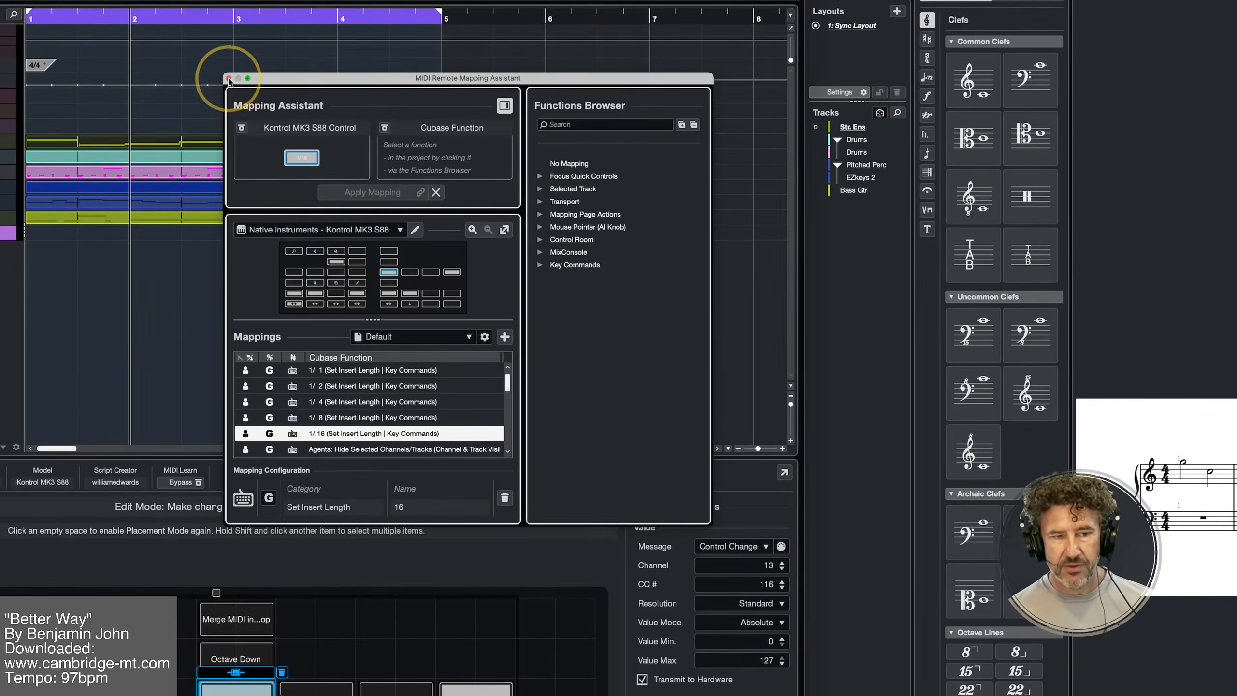
left_click(228, 78)
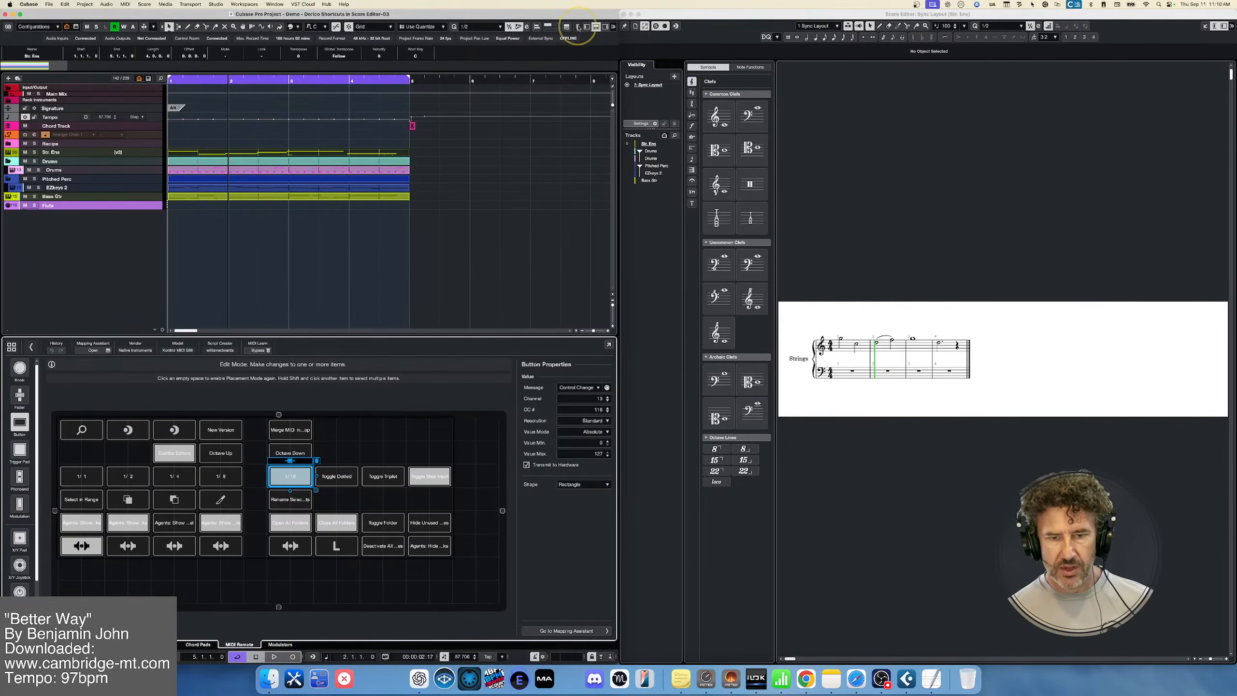
left_click(596, 27)
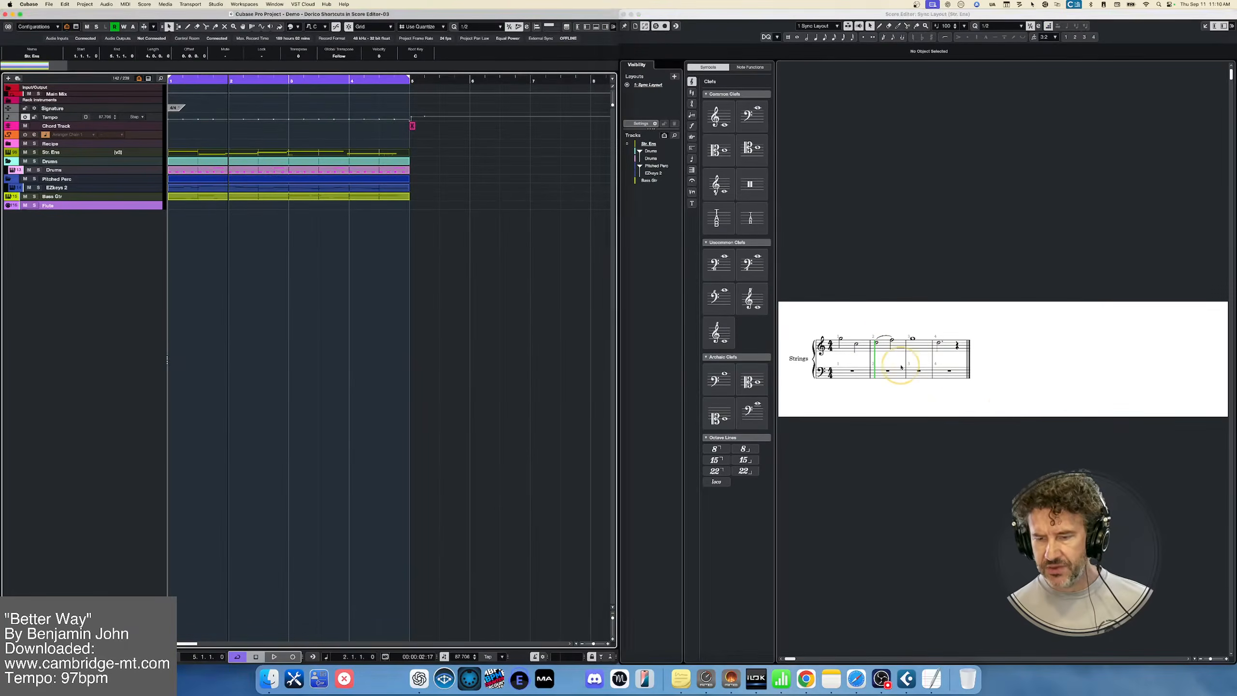
Enter the notes C, E, G and E by step input on the strings' bass staff, starting at bar 2
left_click(1007, 408)
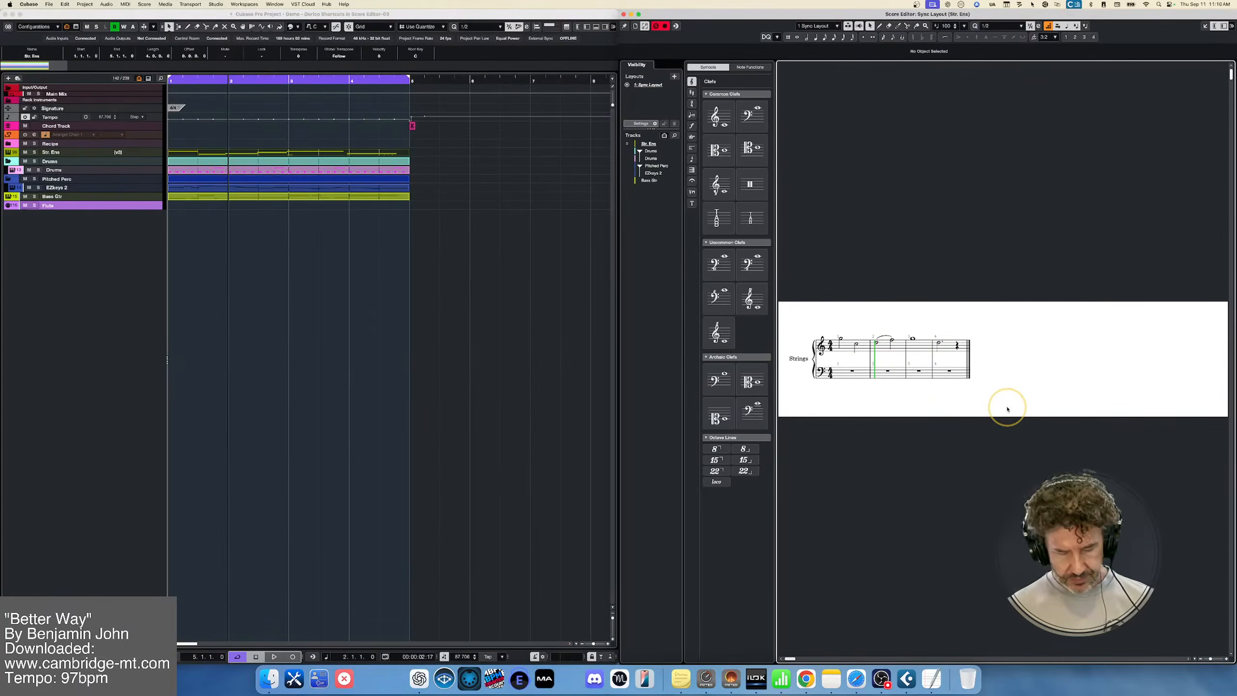
key("shift+n")
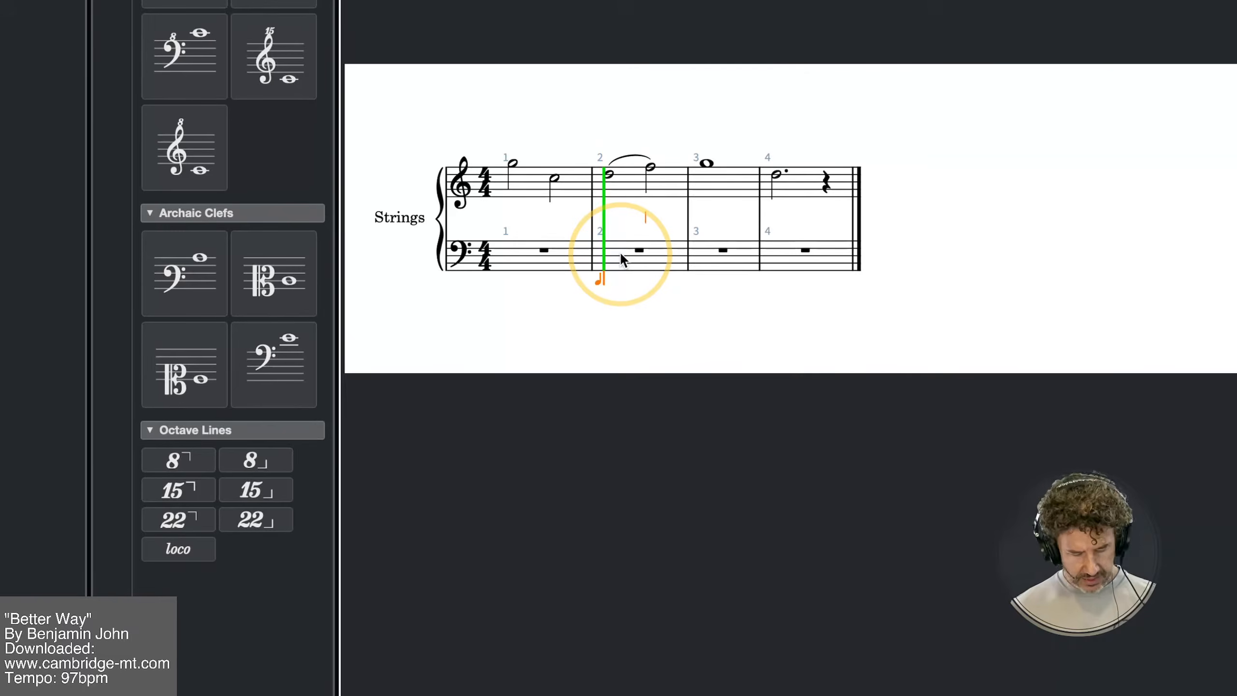
key("c")
key("e")
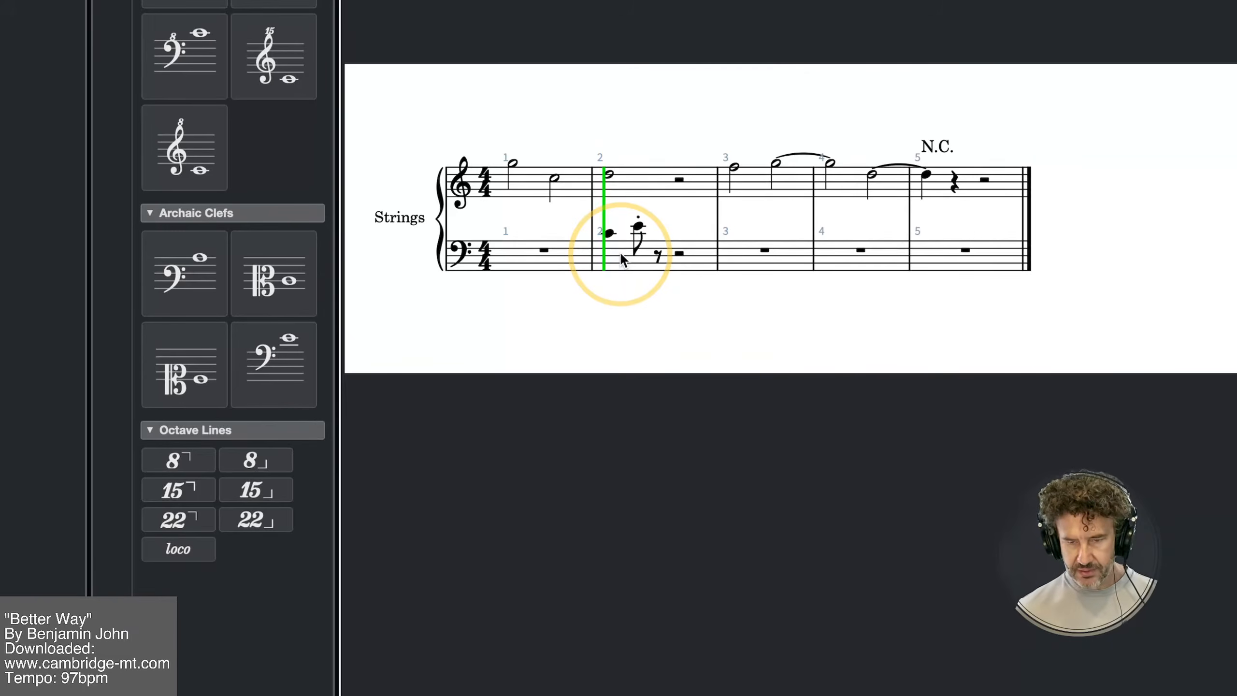
key("g")
key("e")
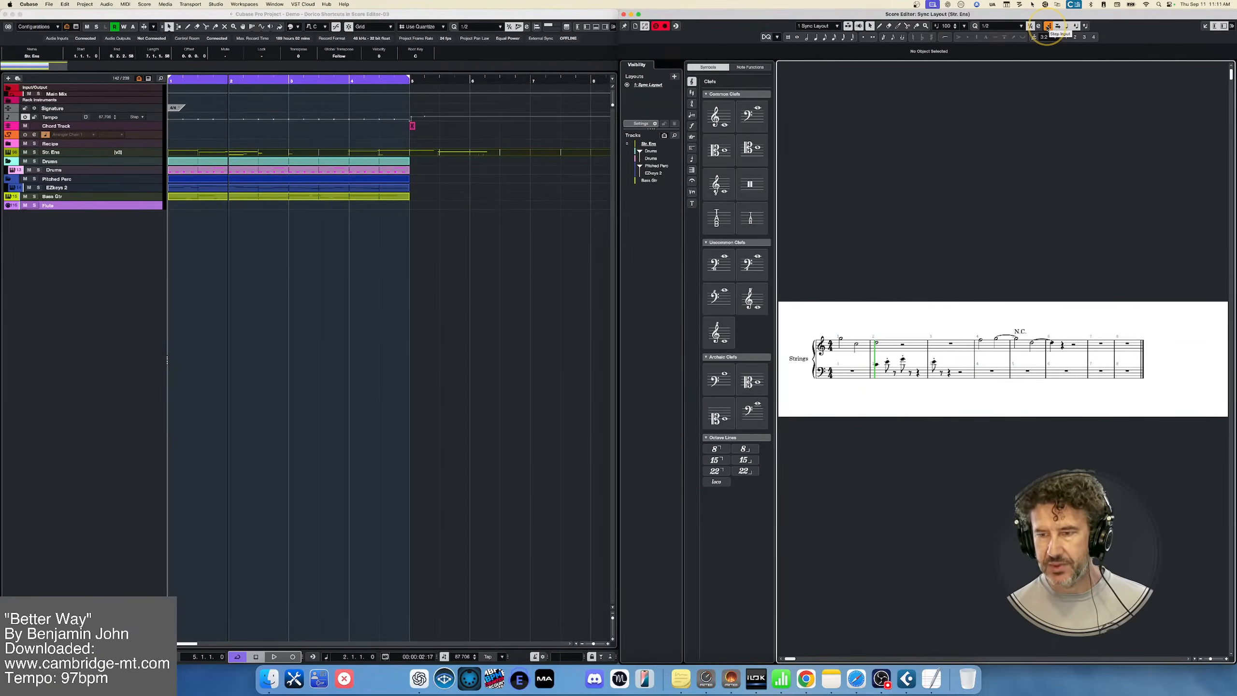
Turn on step input in the Score Editor and move the project cursor back and forth around bar 2
left_click(1047, 26)
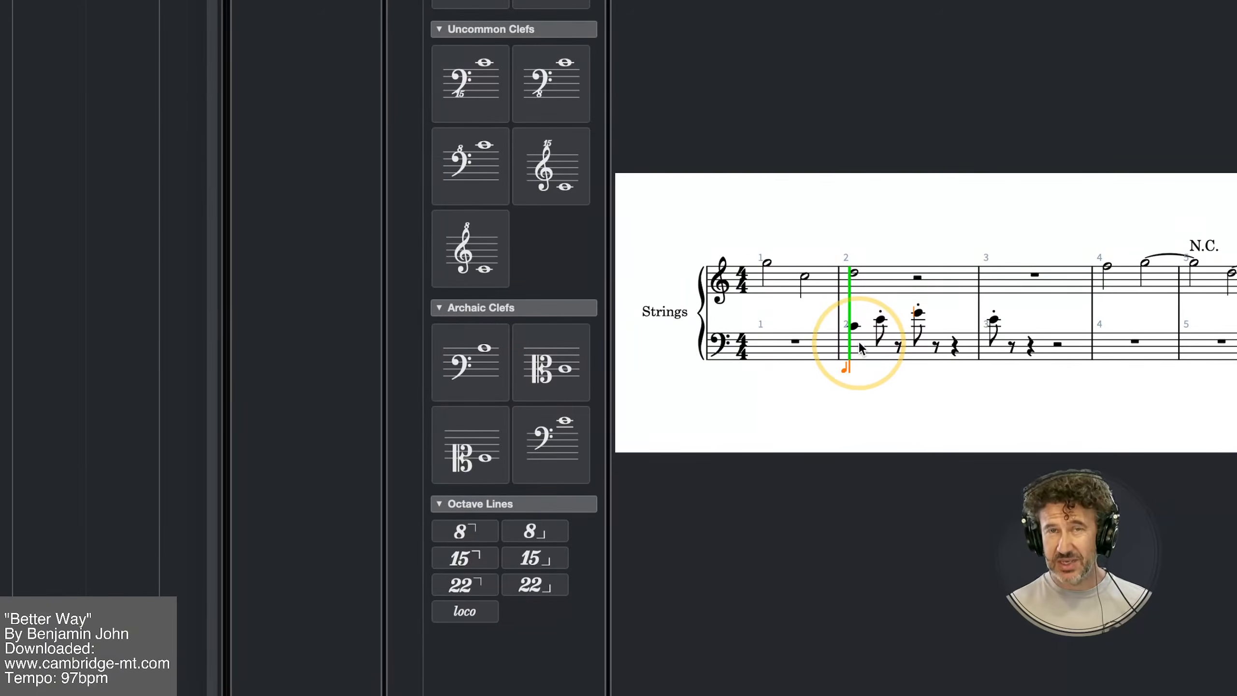
key("KP_Add")
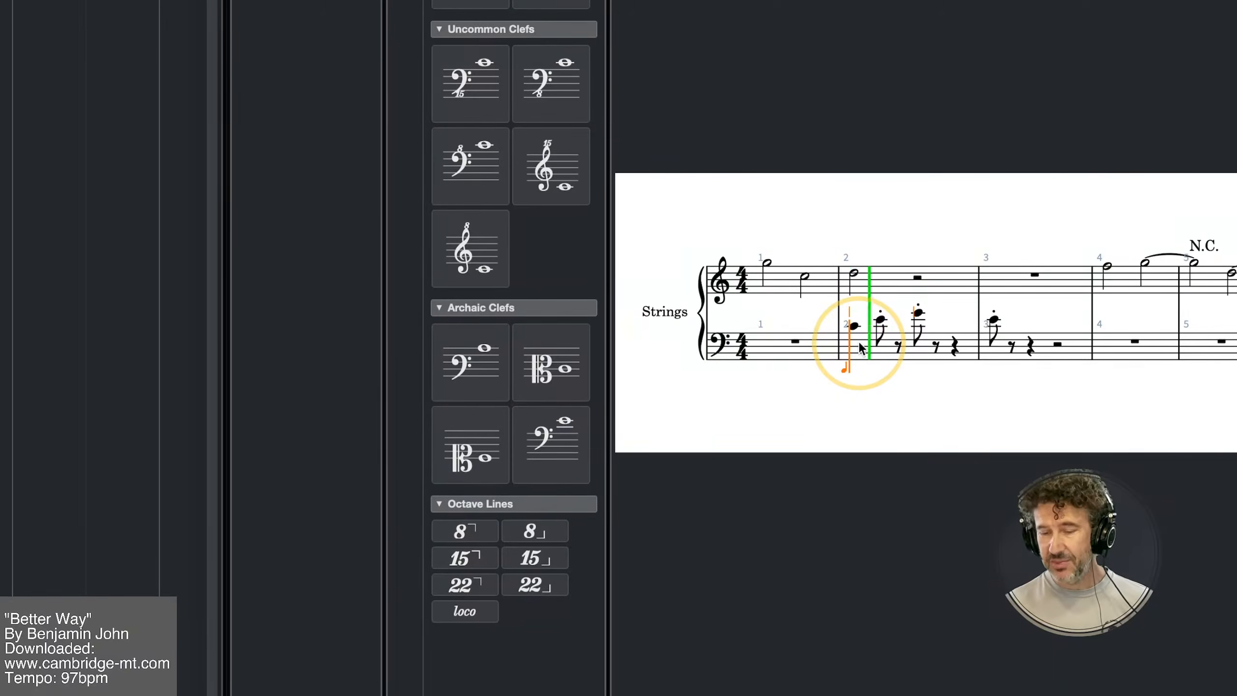
key("KP_Subtract")
key("KP_Subtract")
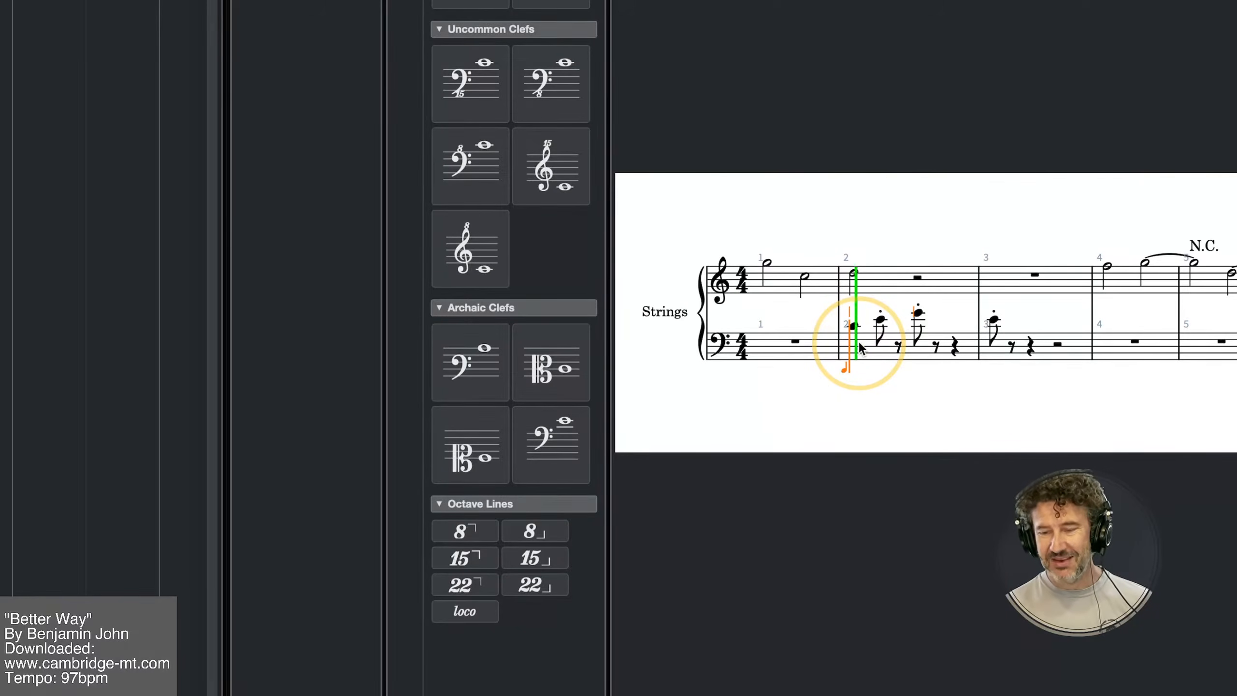
key("KP_Add")
key("KP_Subtract")
key("KP_Subtract")
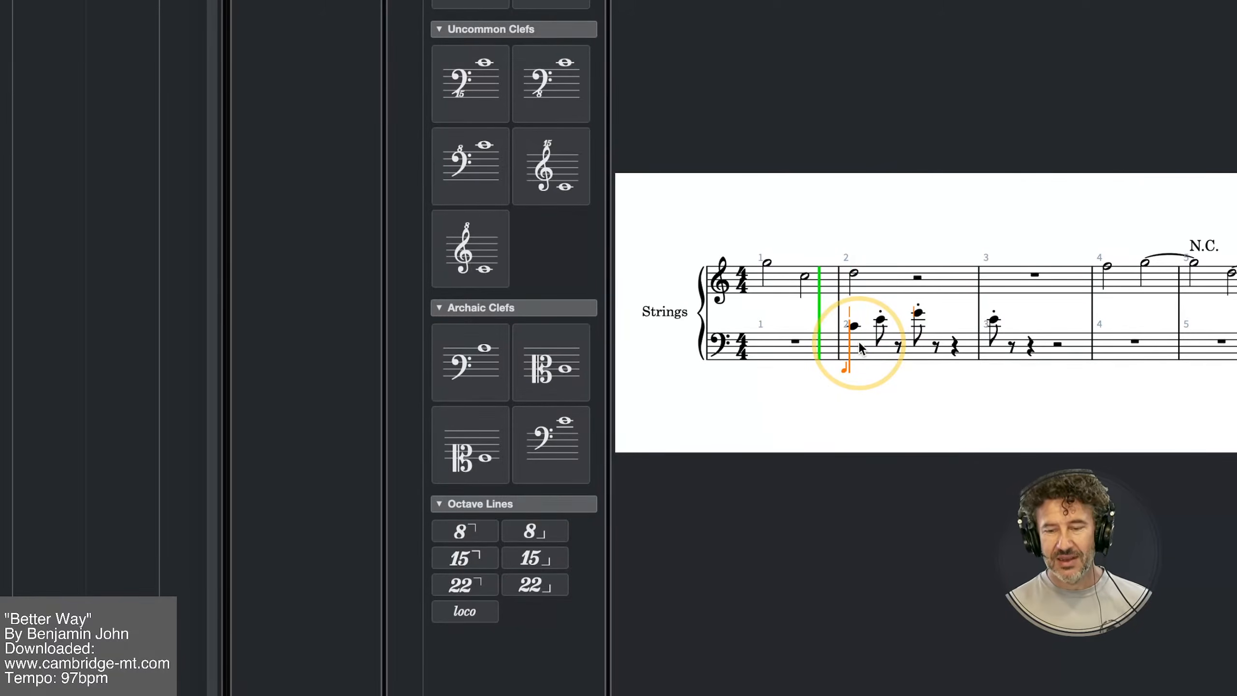
key("KP_Add")
key("KP_Subtract")
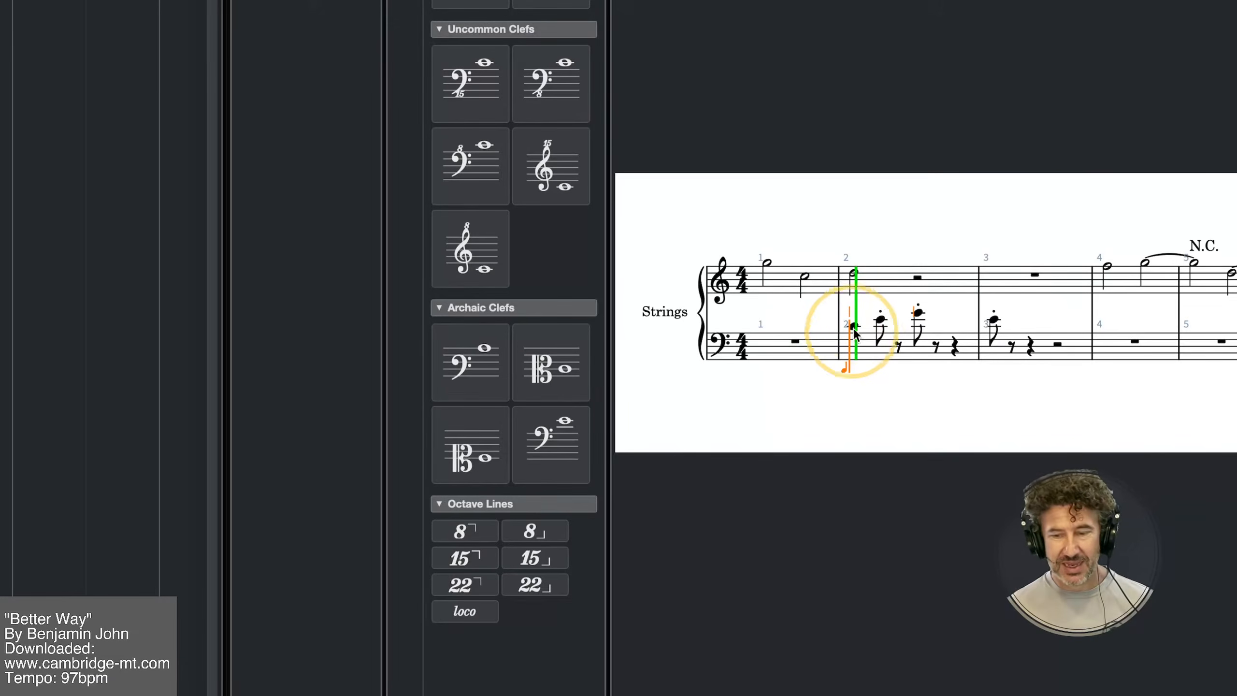
Select the bar 2 notes on both strings staves, set the locators around them, and clear the selection
left_click_drag(849, 254, 946, 368)
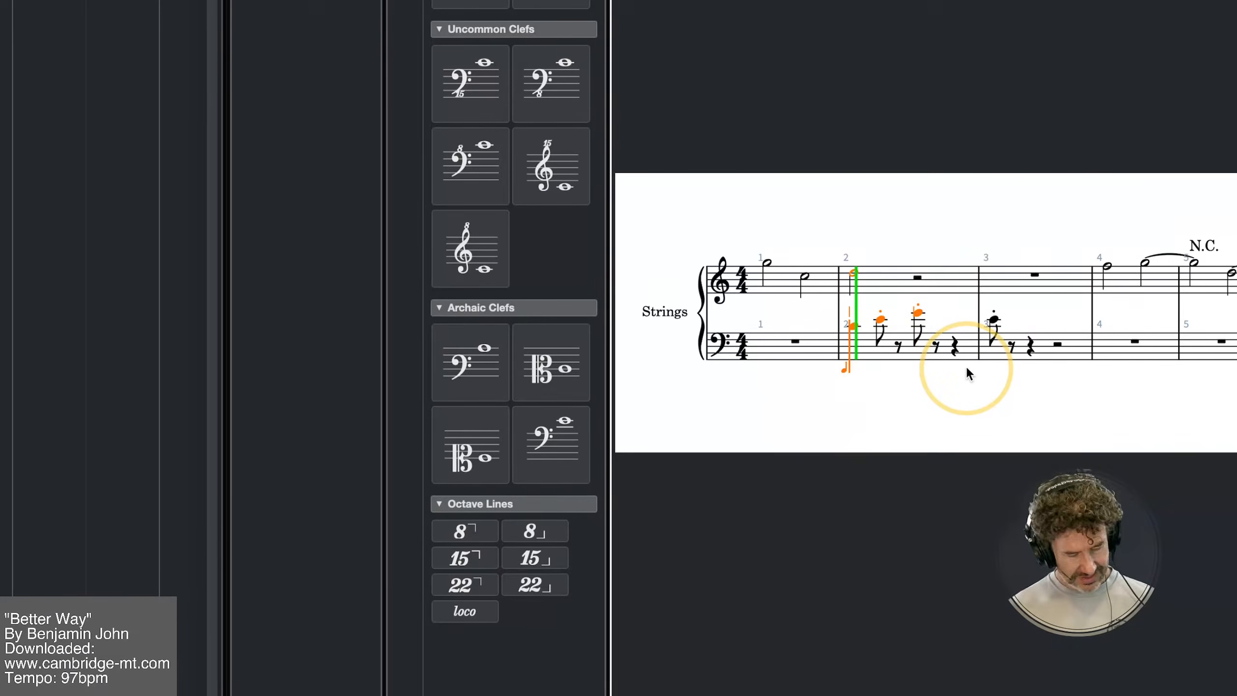
key("p")
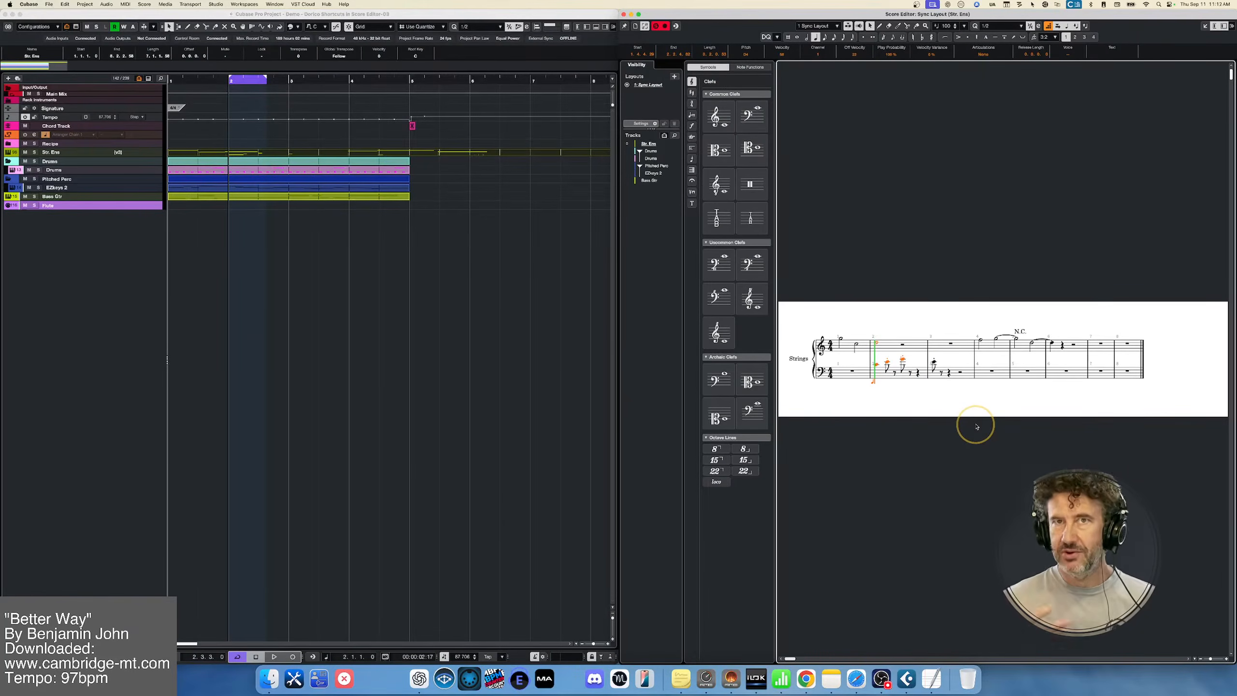
left_click(934, 410)
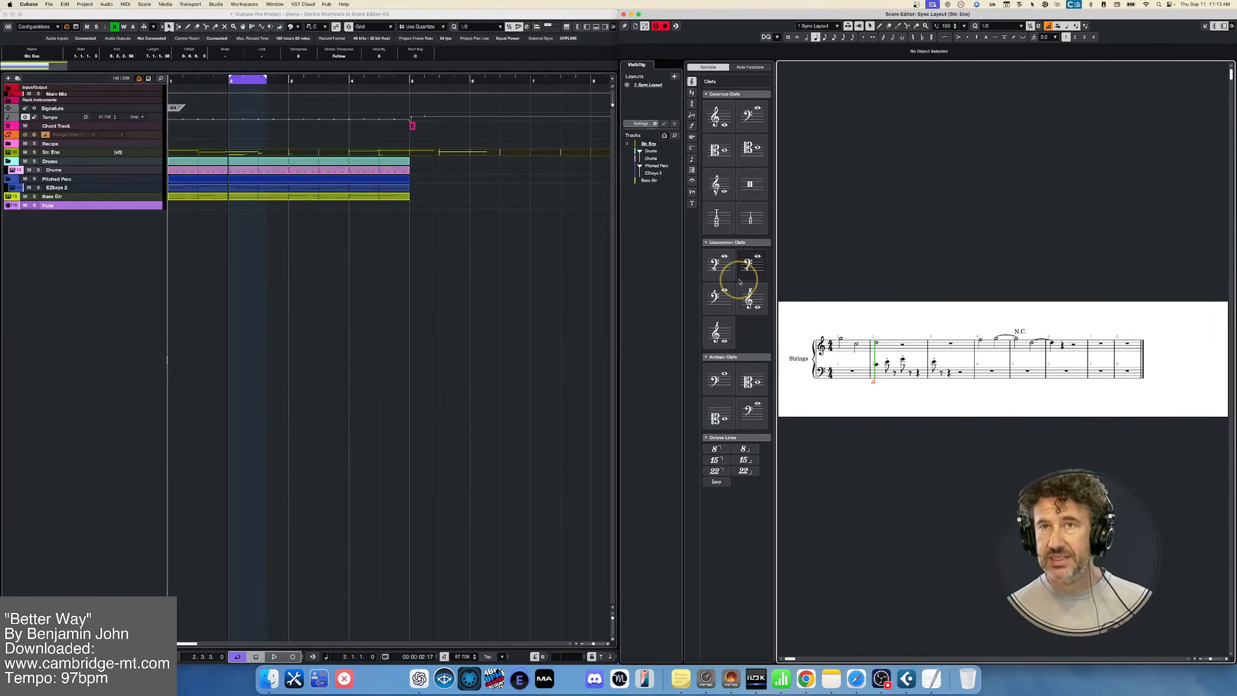
Search the Key Commands for "insert l", examine the shortcuts in the Set Insert Length category, and close the window
left_click(65, 4)
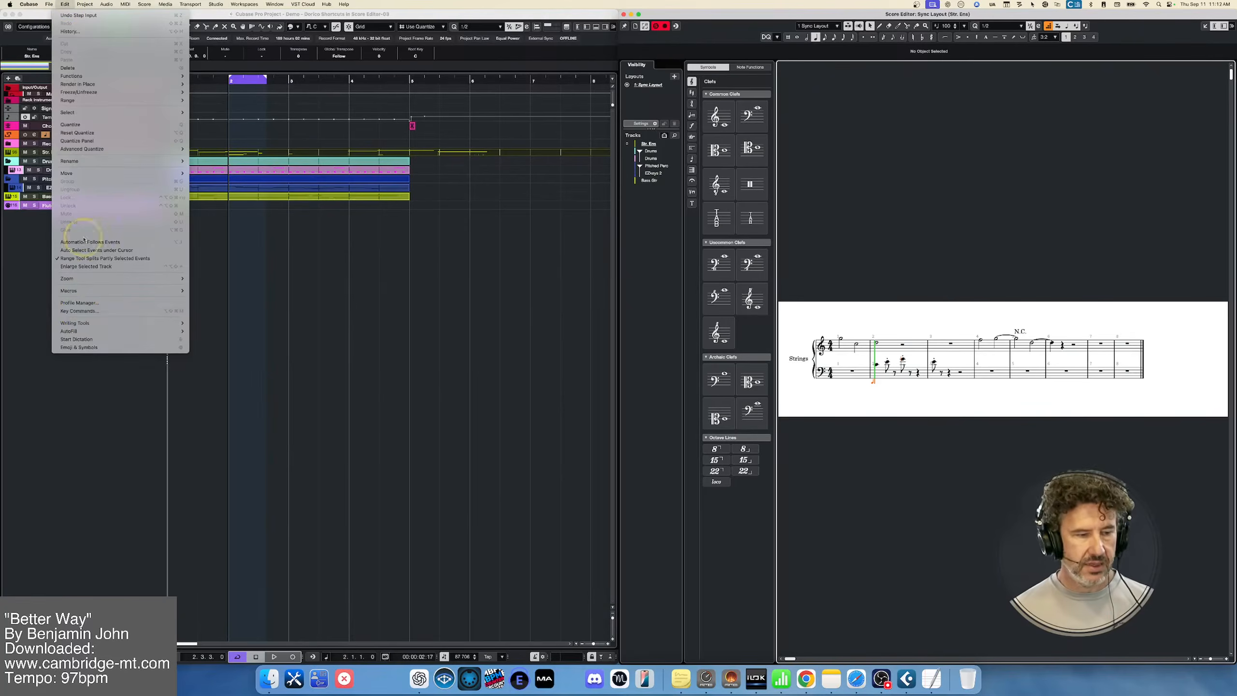
left_click(78, 312)
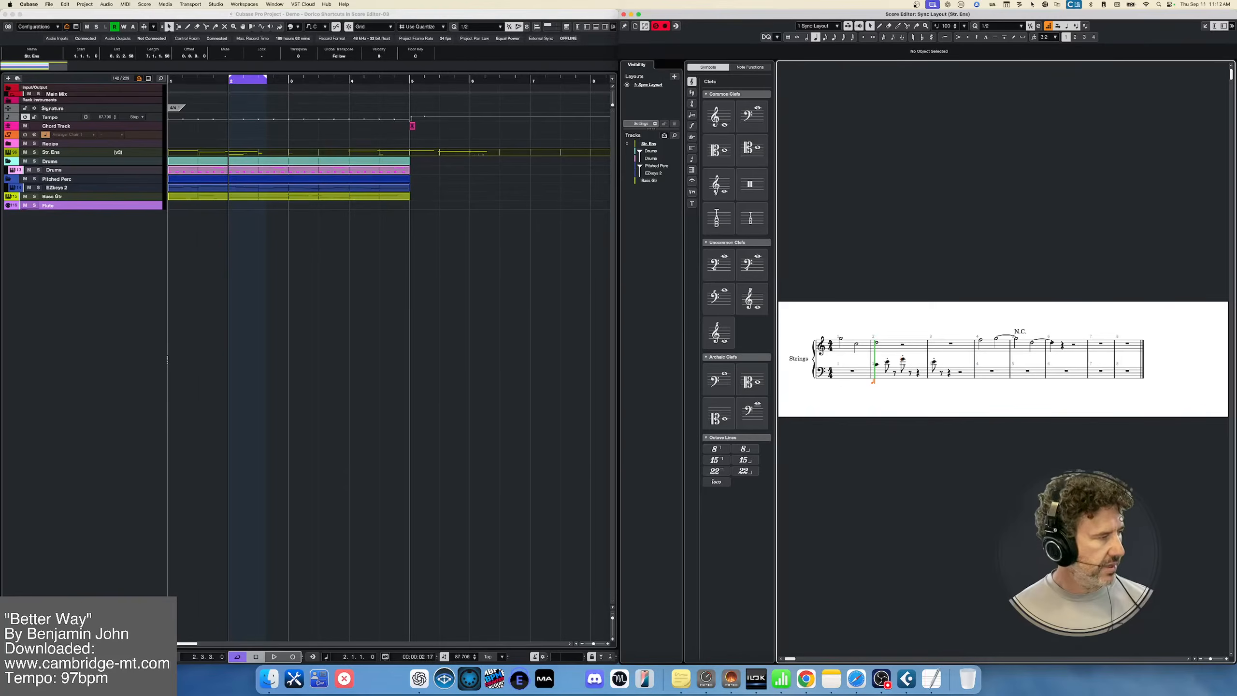
left_click_drag(111, 141, 546, 129)
left_click(458, 149)
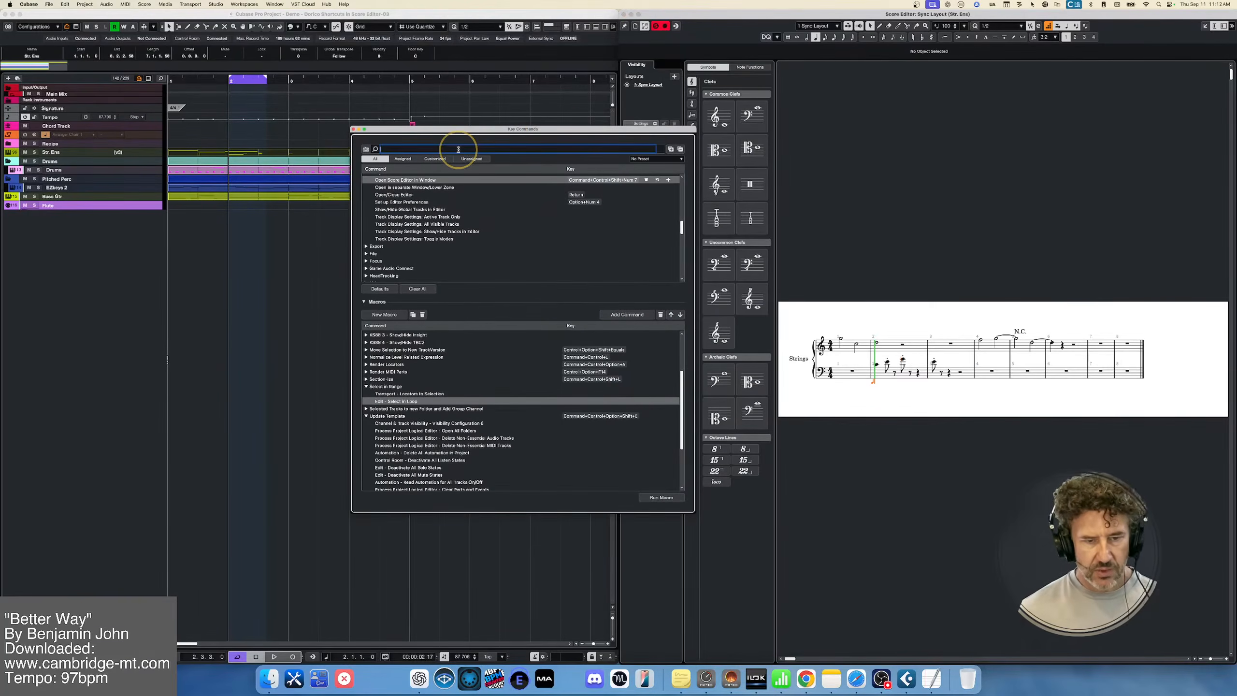
type("n")
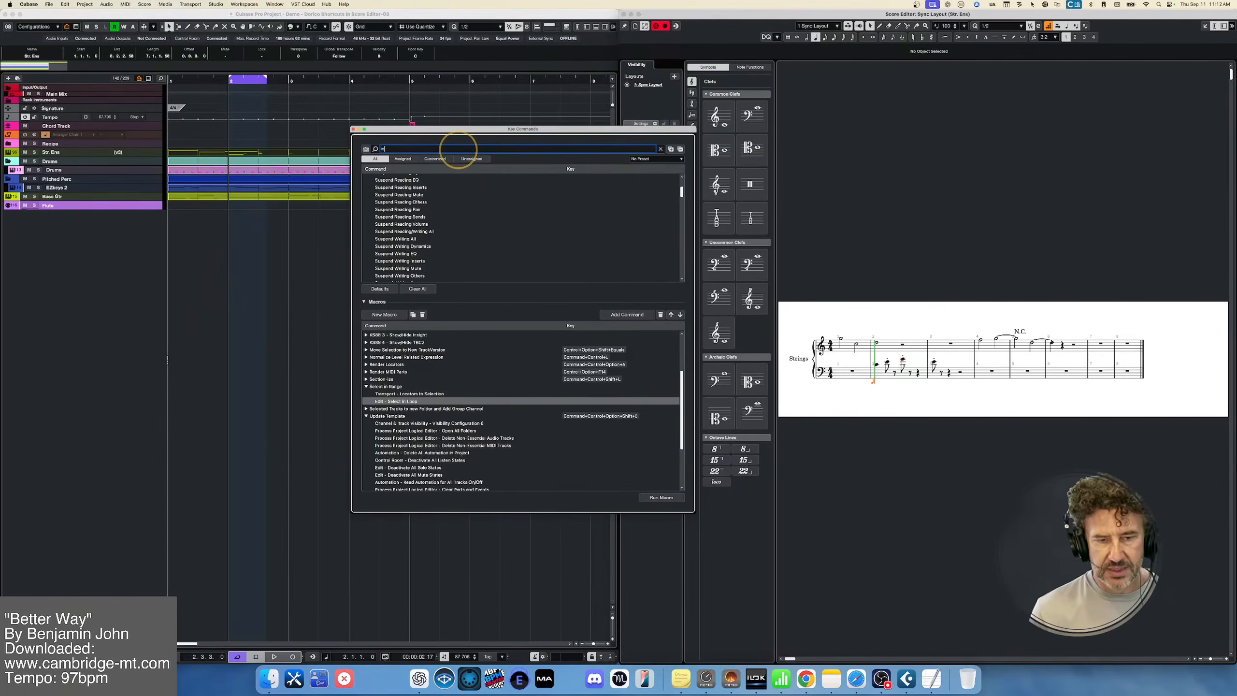
type("sert l")
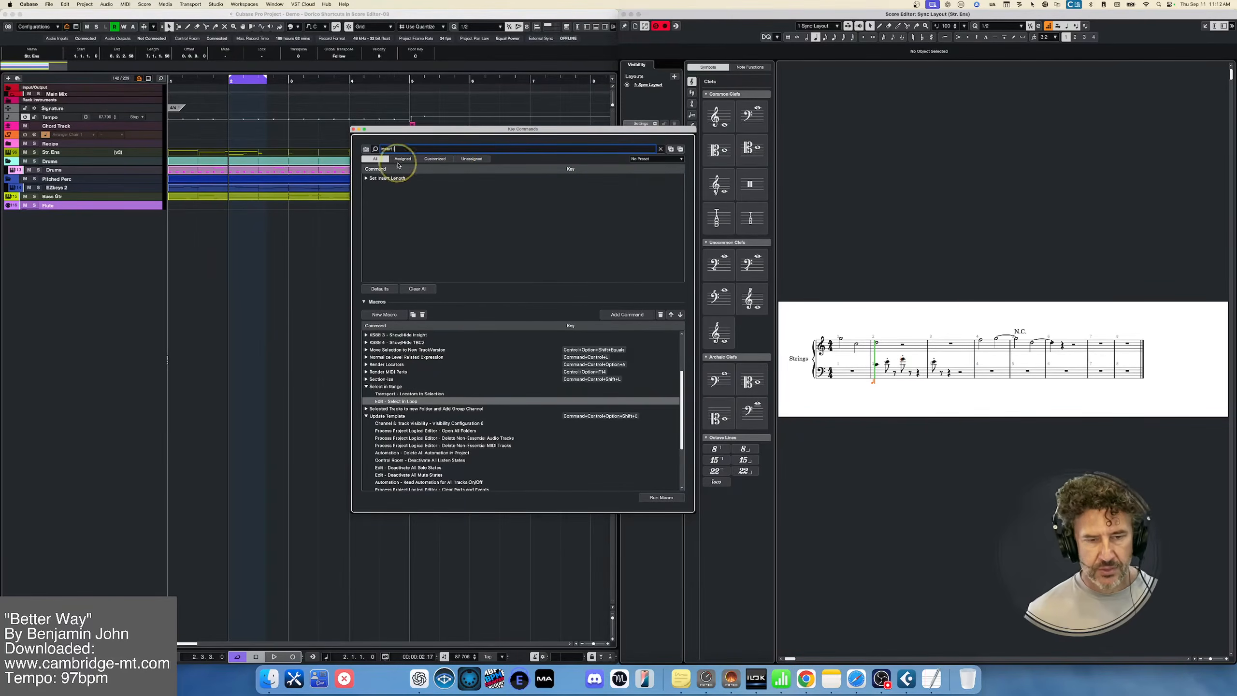
left_click(366, 177)
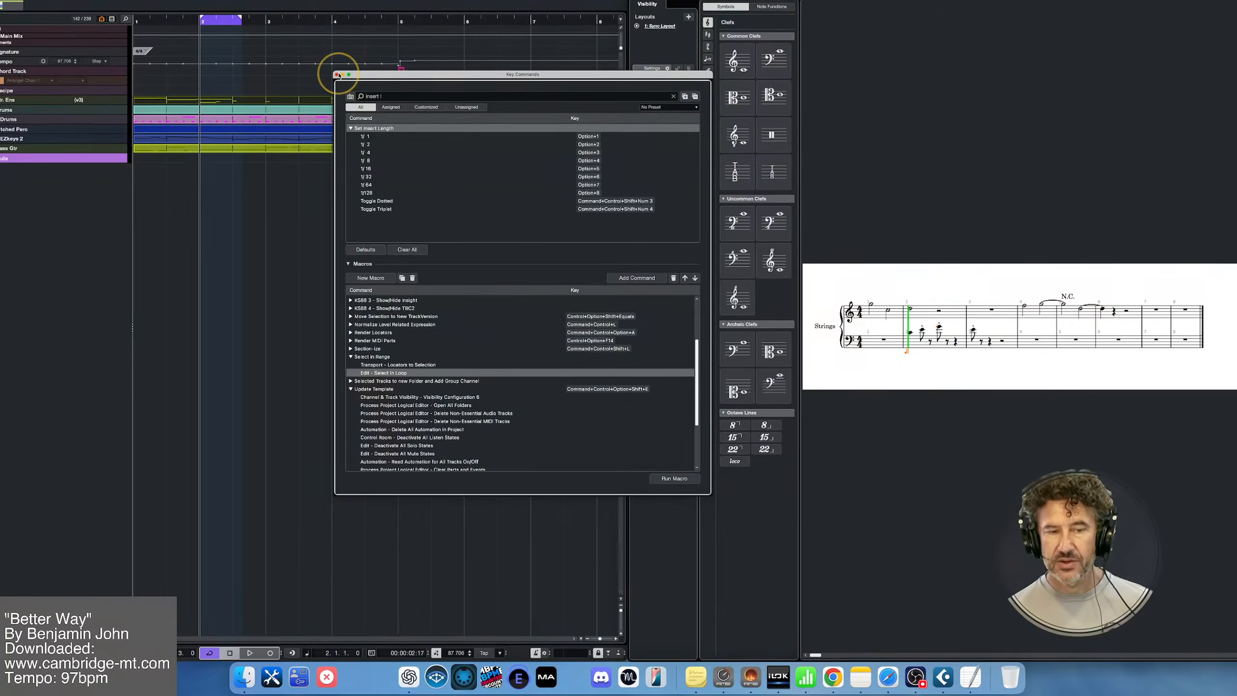
left_click(337, 75)
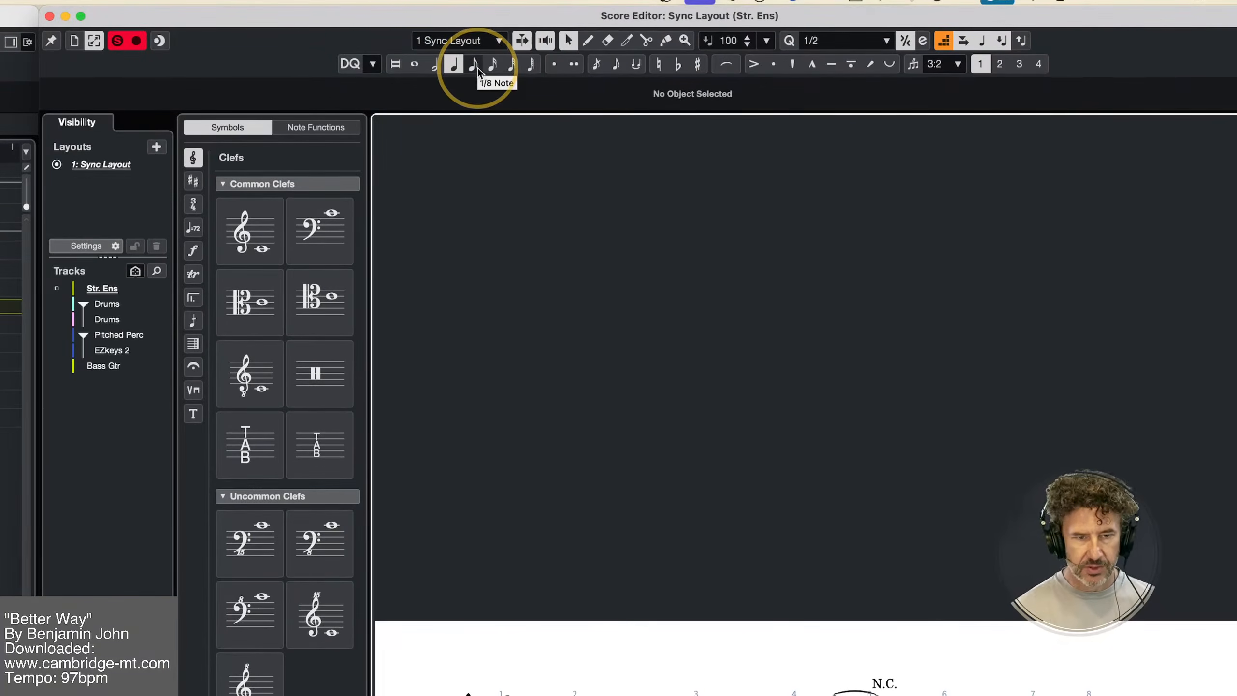
Change the Score Editor's insert note length through whole and half to quarter note
left_click(479, 69)
key("alt+1")
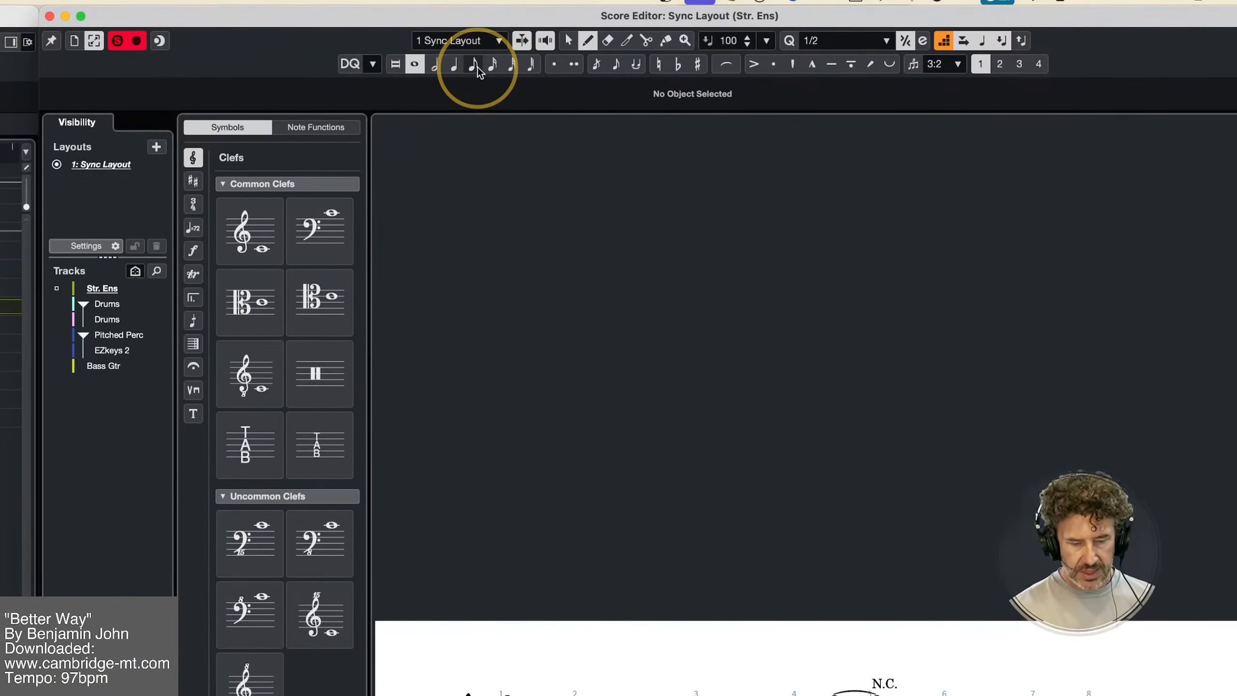
key("alt+2")
key("alt+3")
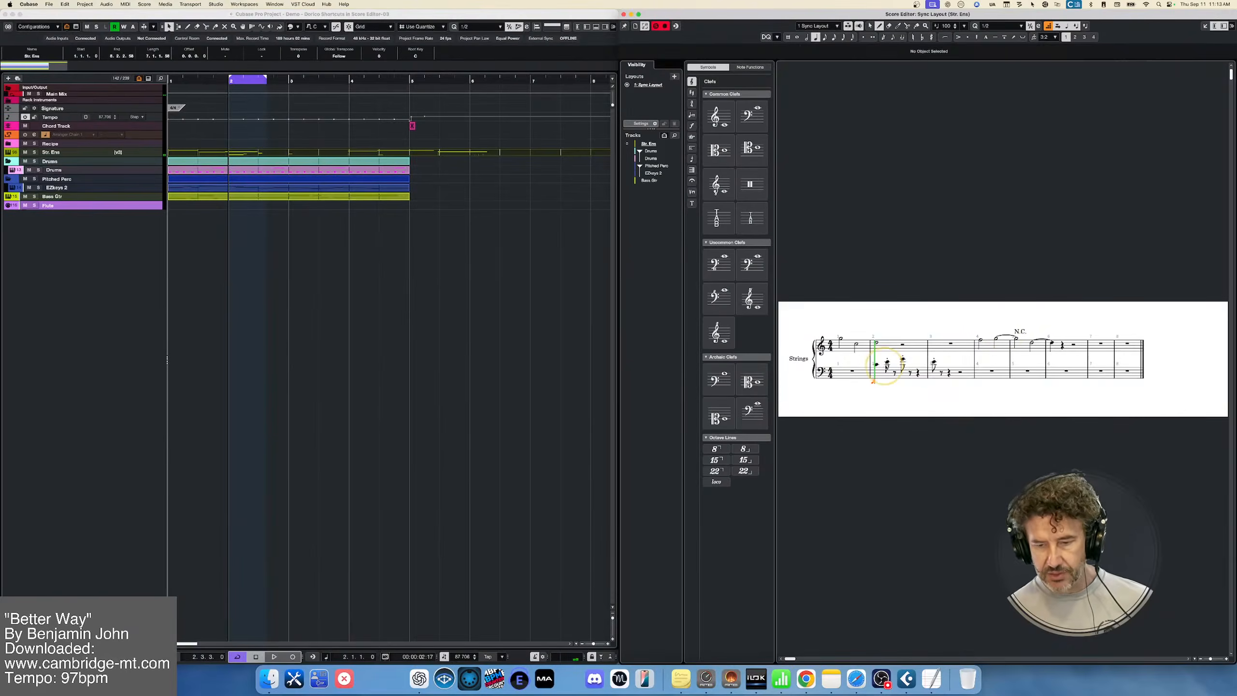
Remove the step-entered E in bar 3 of the strings' bass staff and switch from Draw to Object Selection
left_click(888, 366)
left_click(911, 373)
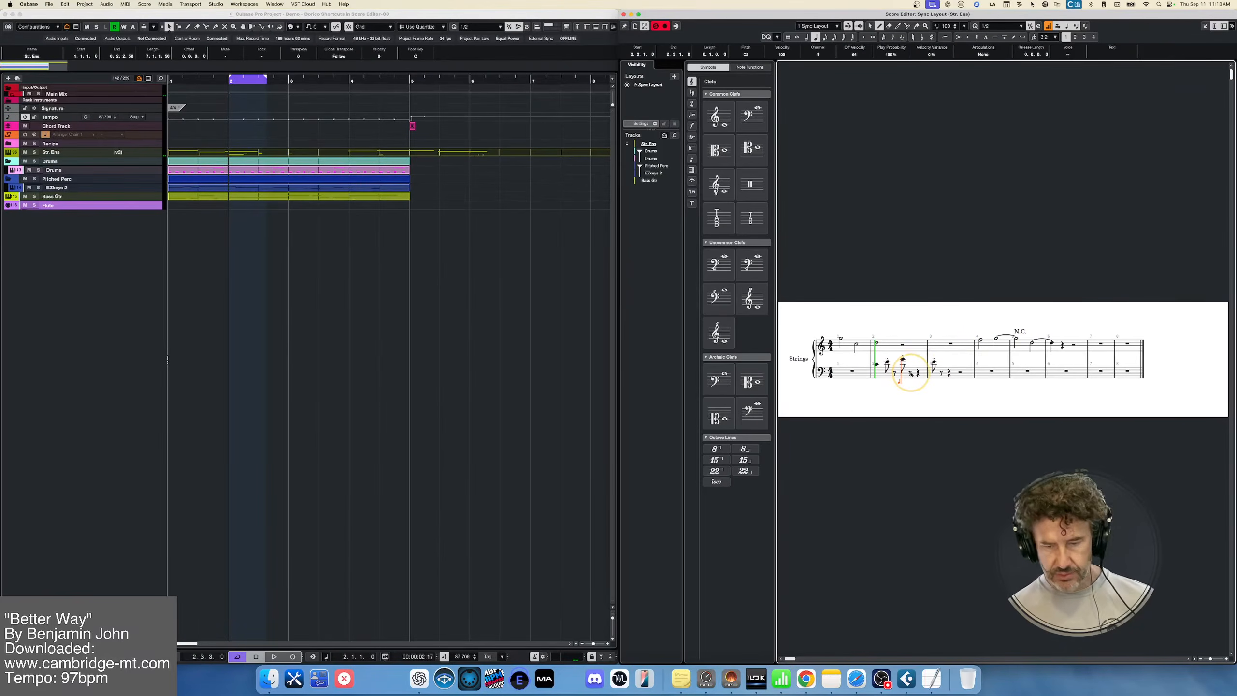
left_click(889, 269)
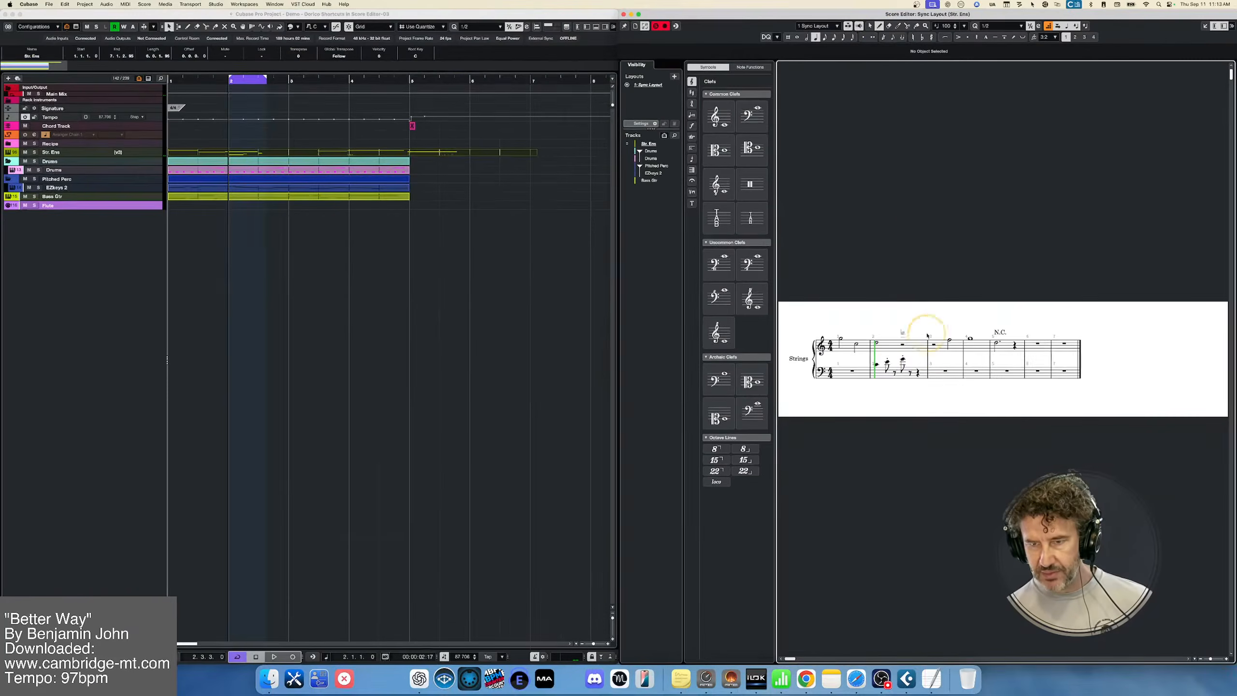
left_click(883, 39)
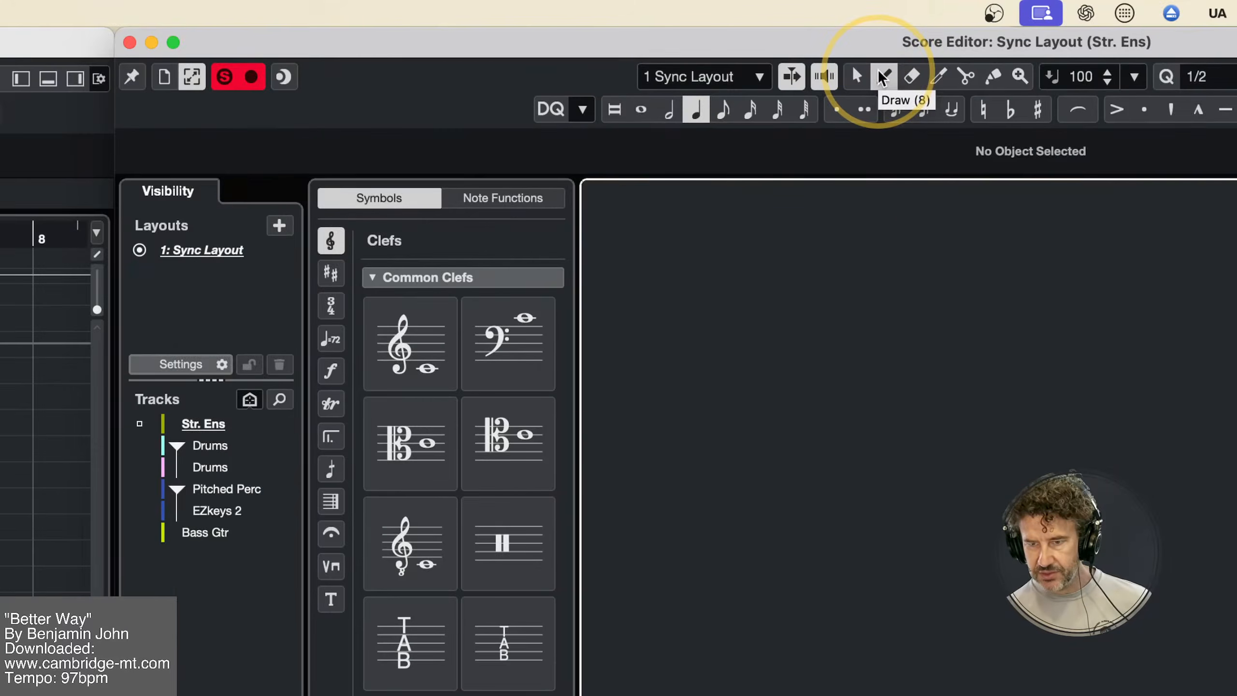
left_click(857, 80)
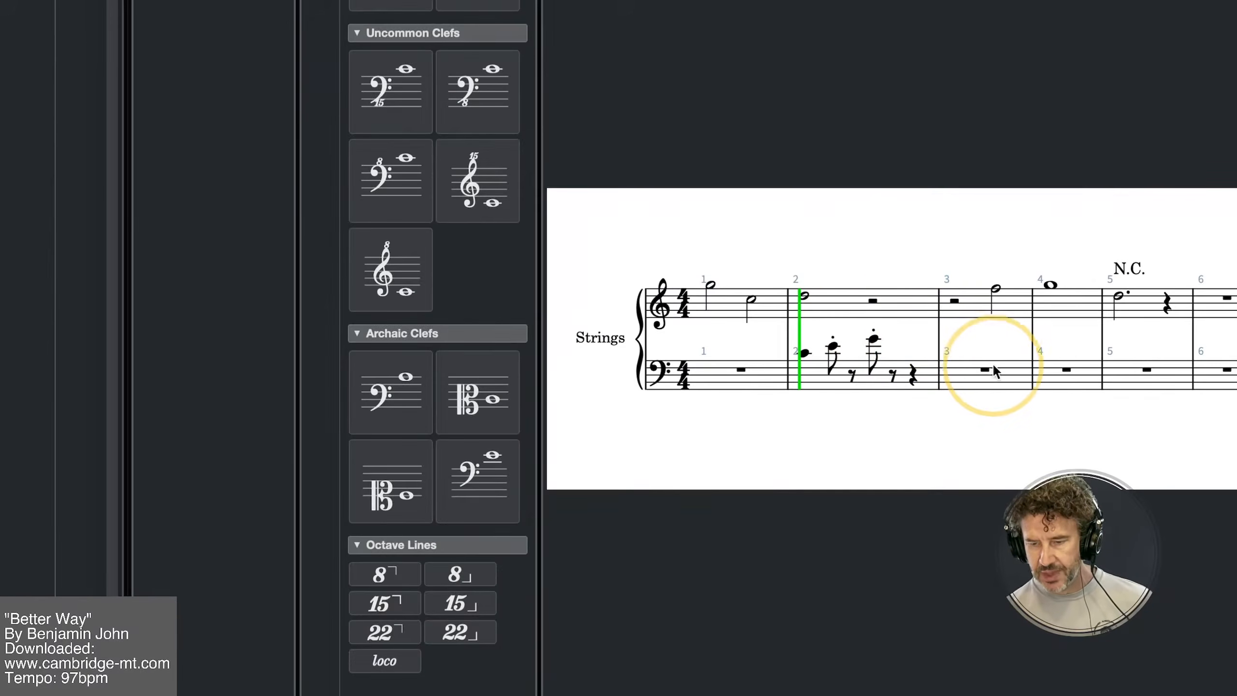
Position the project cursor at bar 3, turn on step input, and advance its caret from bar 2 to bar 3 on the bass staff
left_click(983, 368)
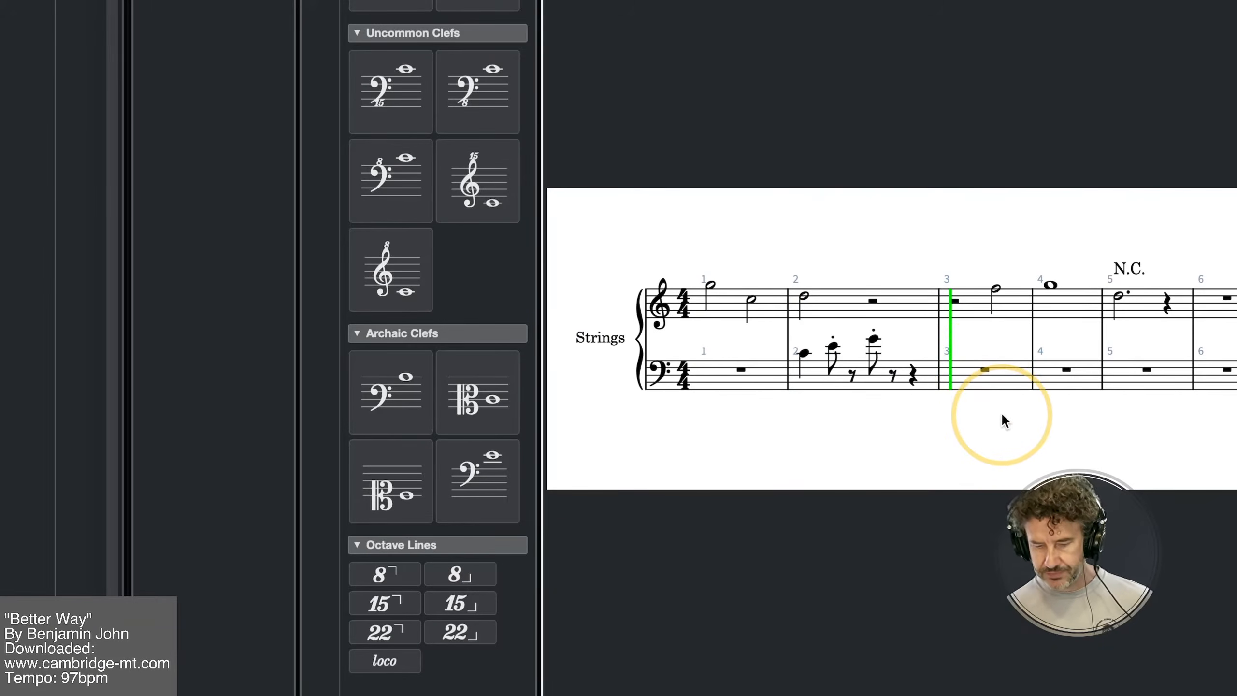
key("shift+n")
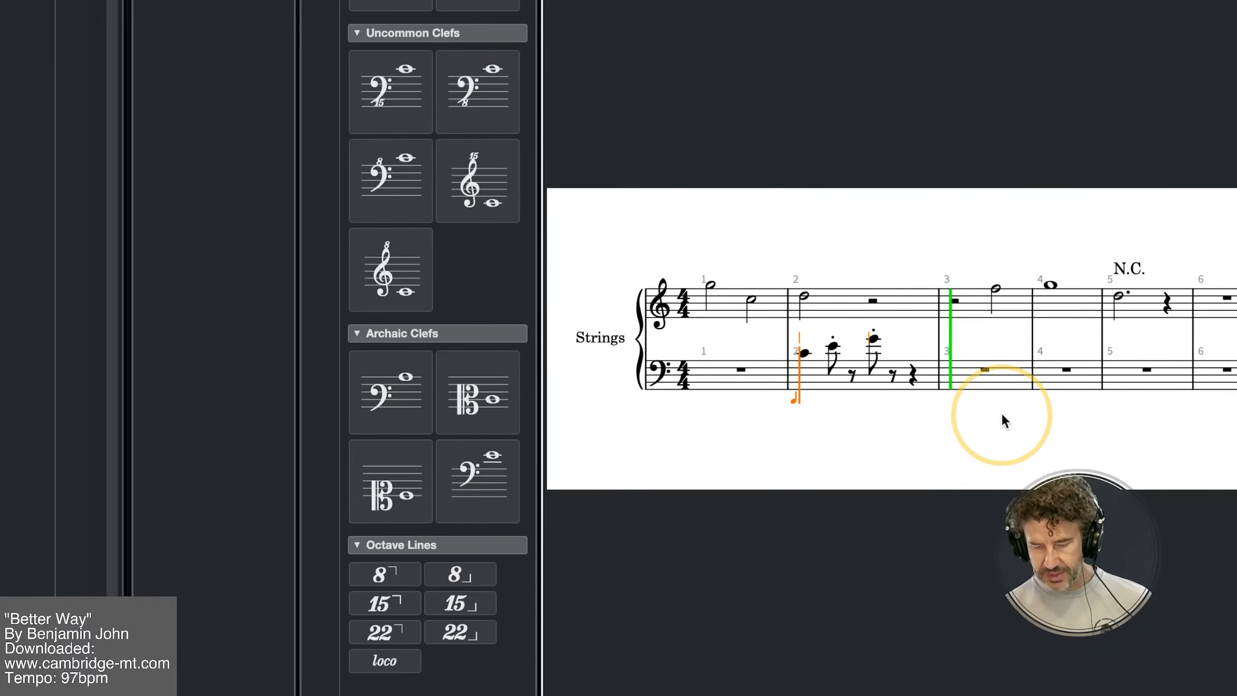
key("Right")
key("Right")
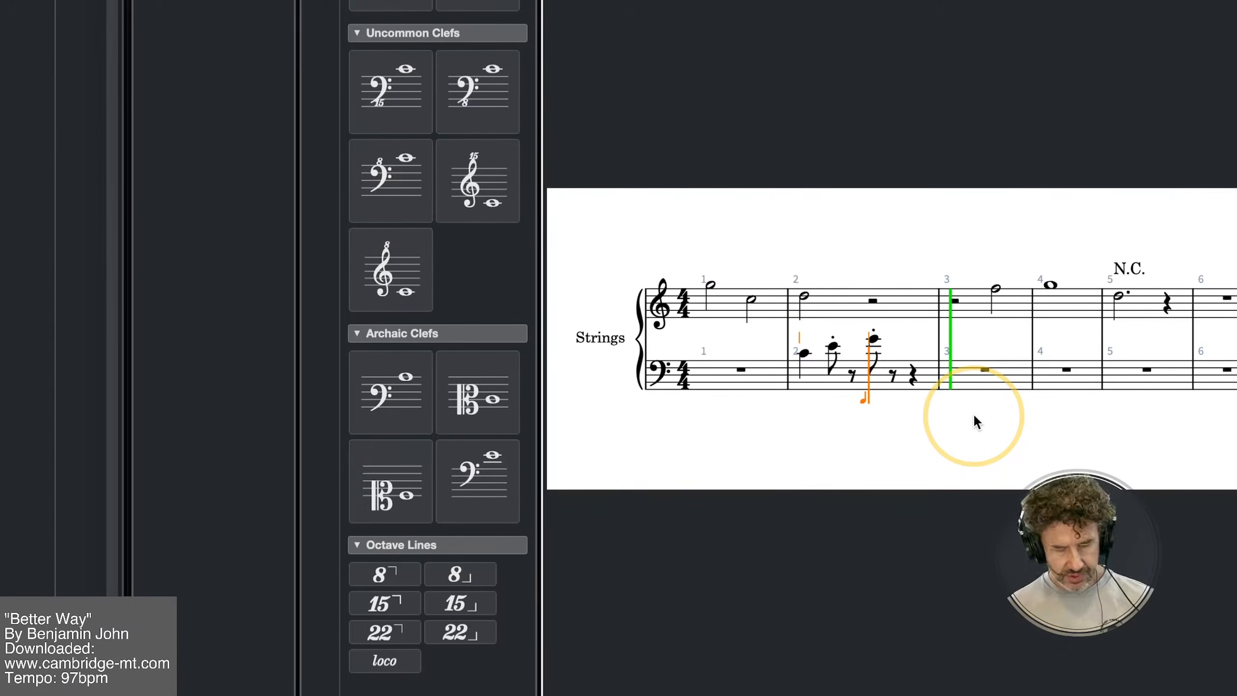
key("Right")
key("Right")
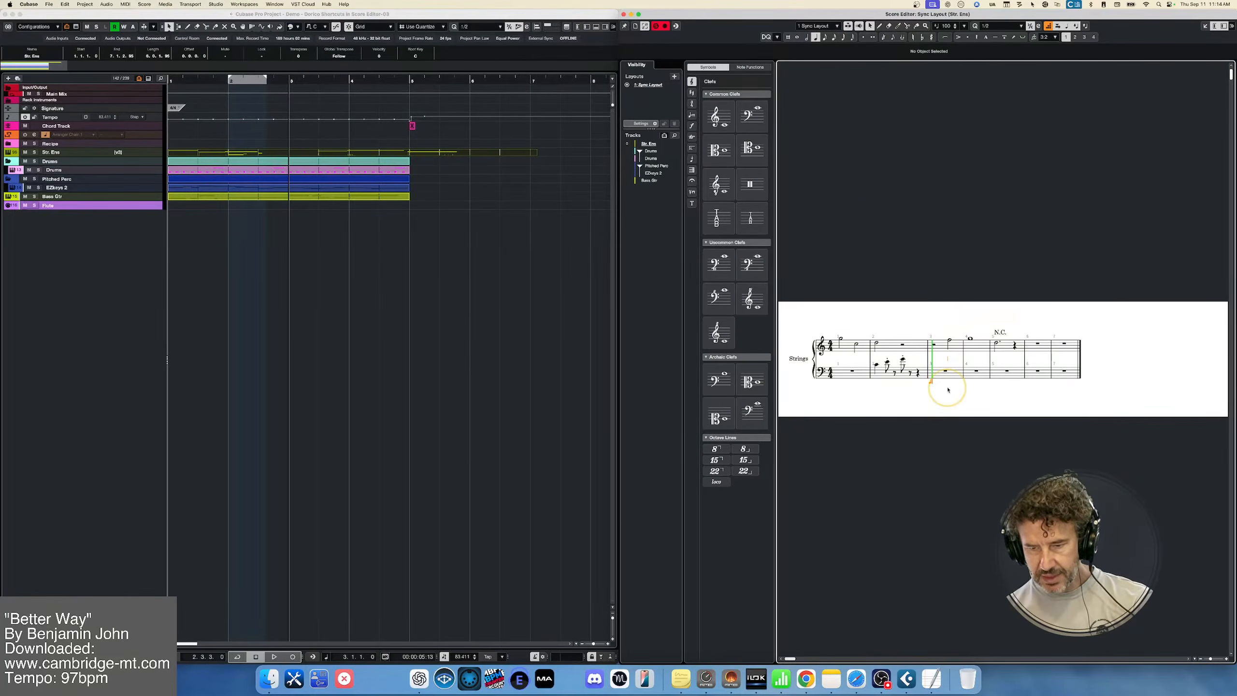
Step-enter the notes C, E, G and E on the strings' bass staff, starting at bar 3
key("c")
key("e")
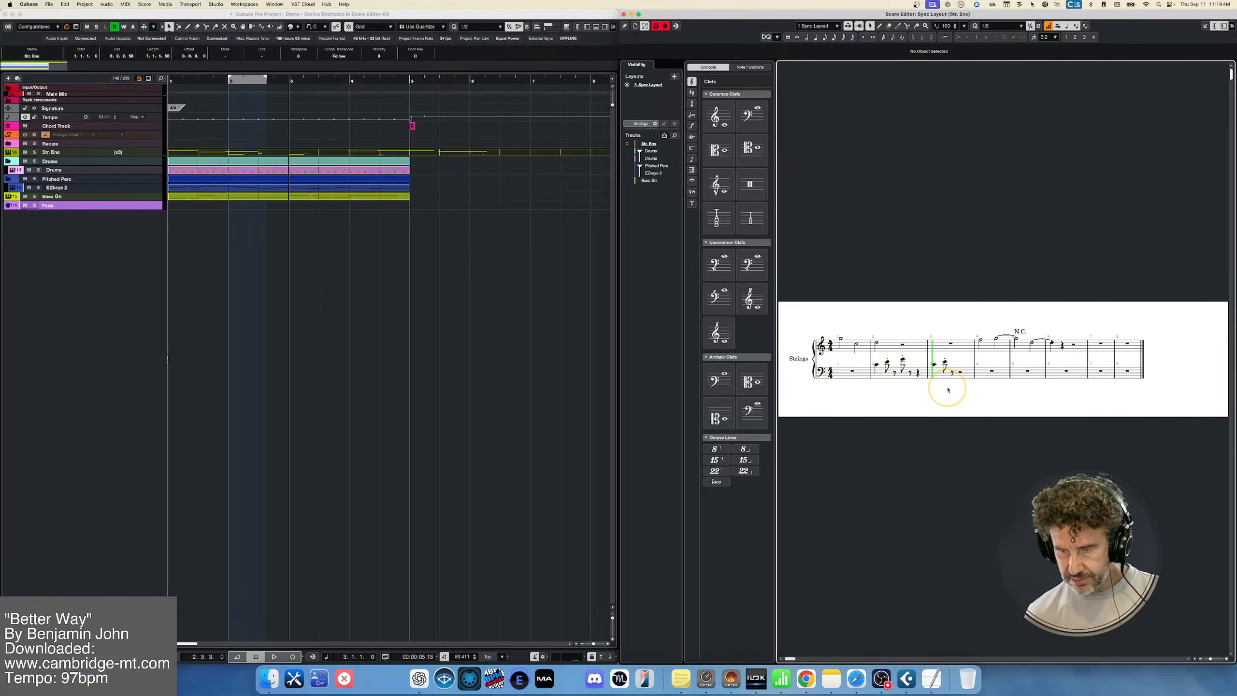
key("g")
key("e")
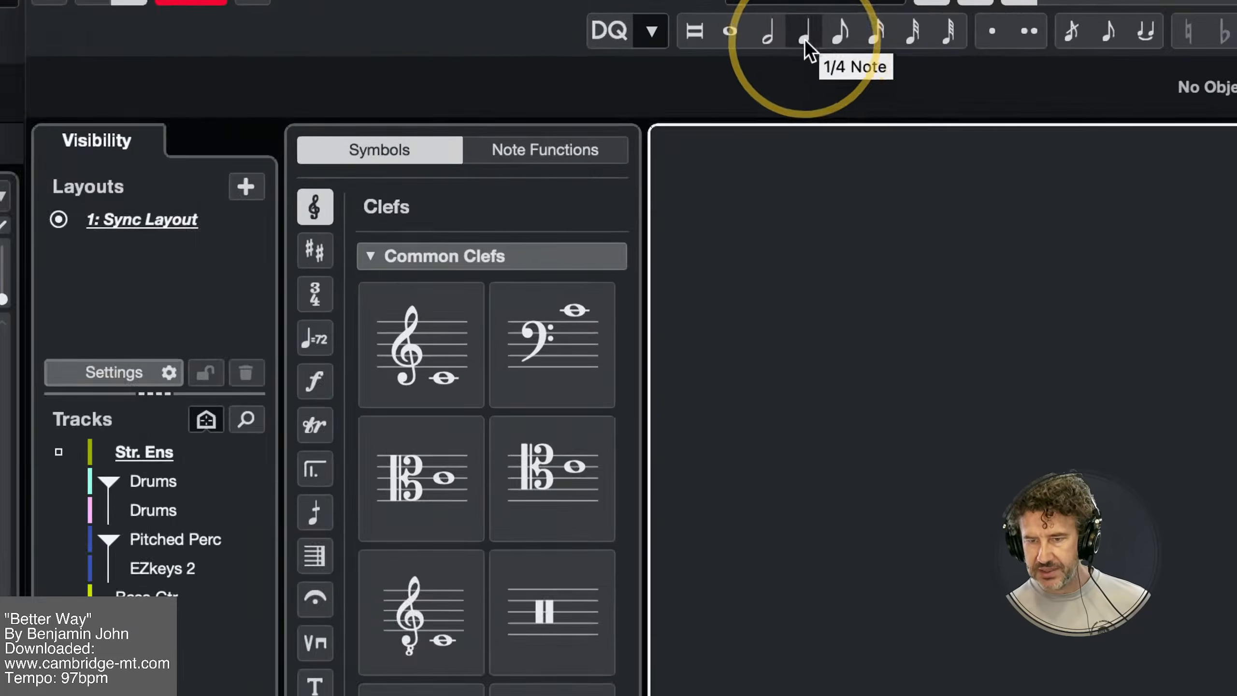
Return to the Object Selection tool and change the insert note length from whole through half and quarter to 1/8
left_click(819, 38)
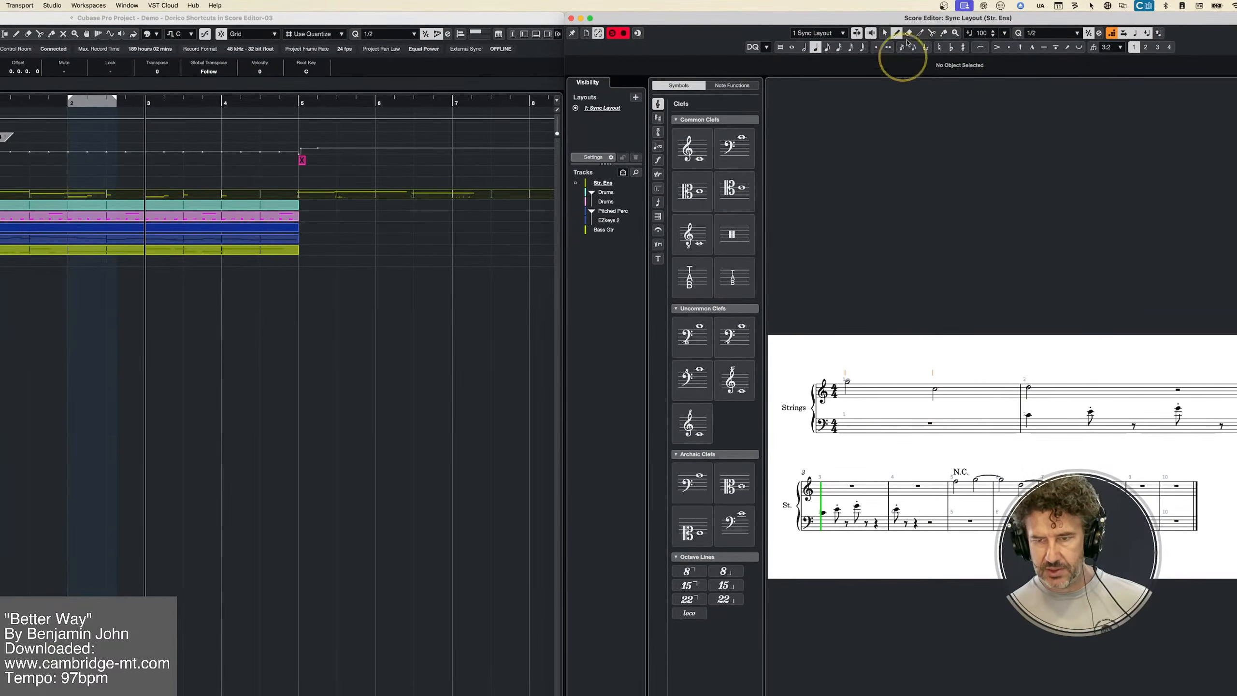
left_click(884, 33)
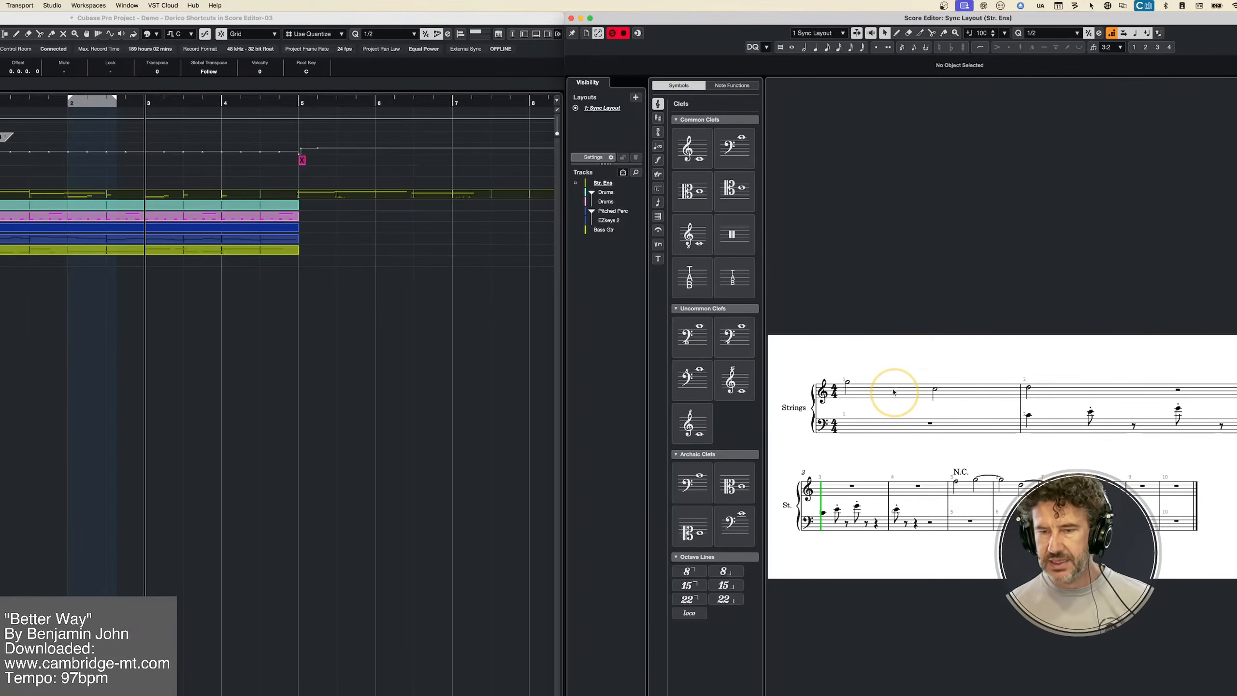
left_click(815, 47)
key("7")
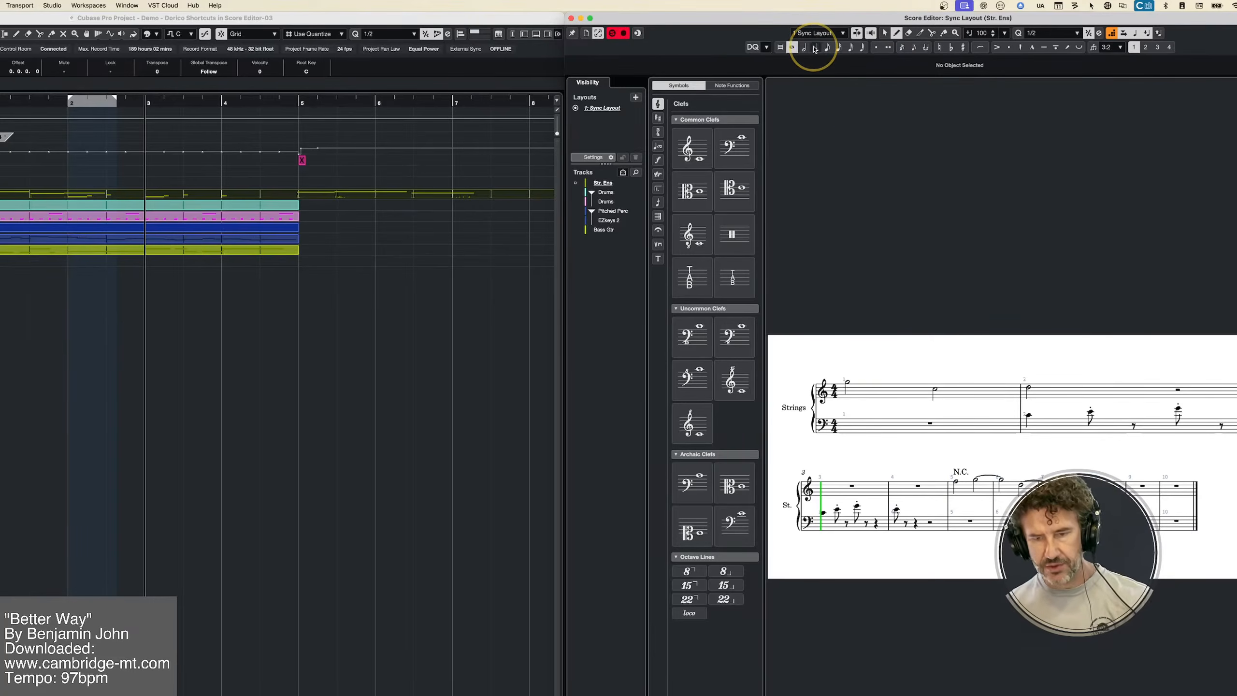
key("6")
key("5")
key("4")
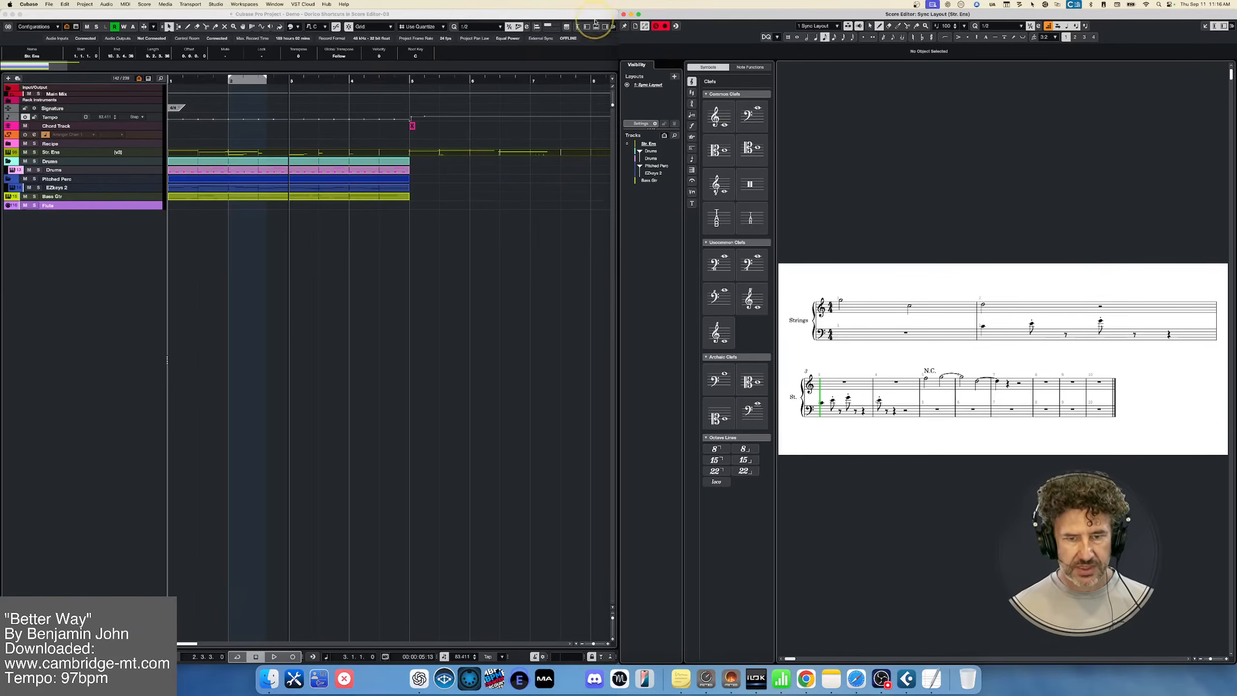
Select all events in the Project window and open them together in the lower-zone Key Editor
left_click(509, 15)
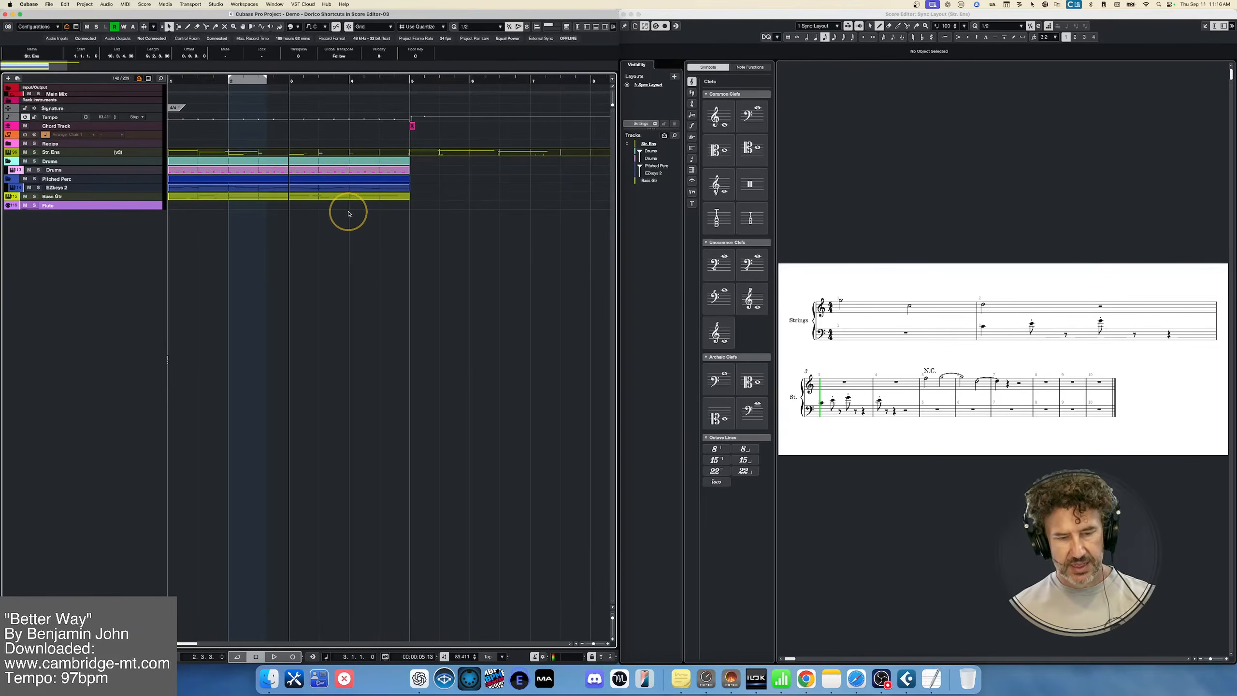
key("super+a")
key("Return")
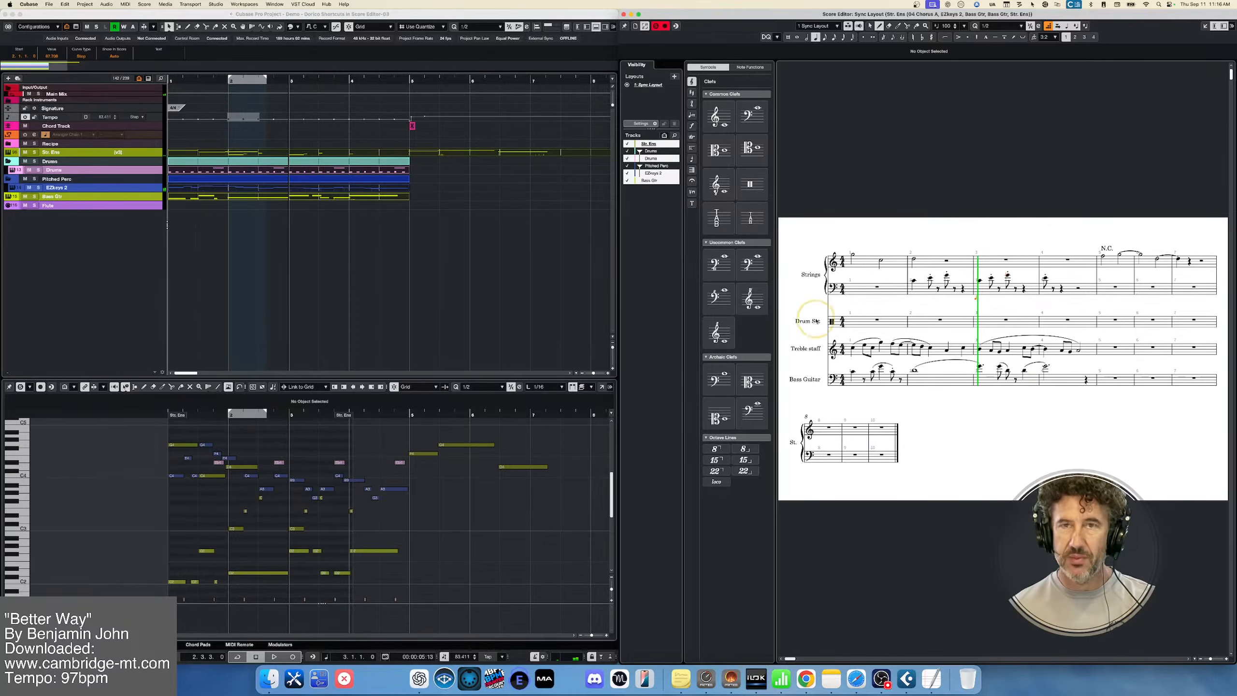
Return the Score Editor to the Object Selection tool and make the lower-zone Key Editor active
left_click(870, 27)
left_click(927, 242)
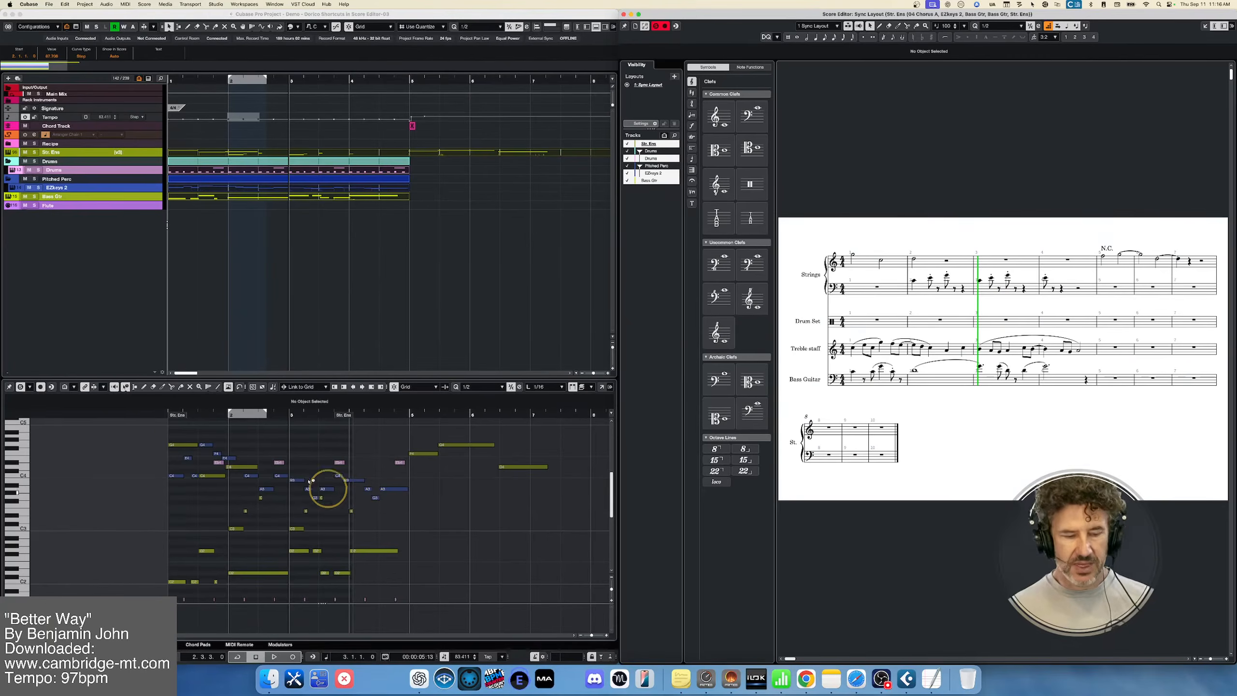
left_click(159, 434)
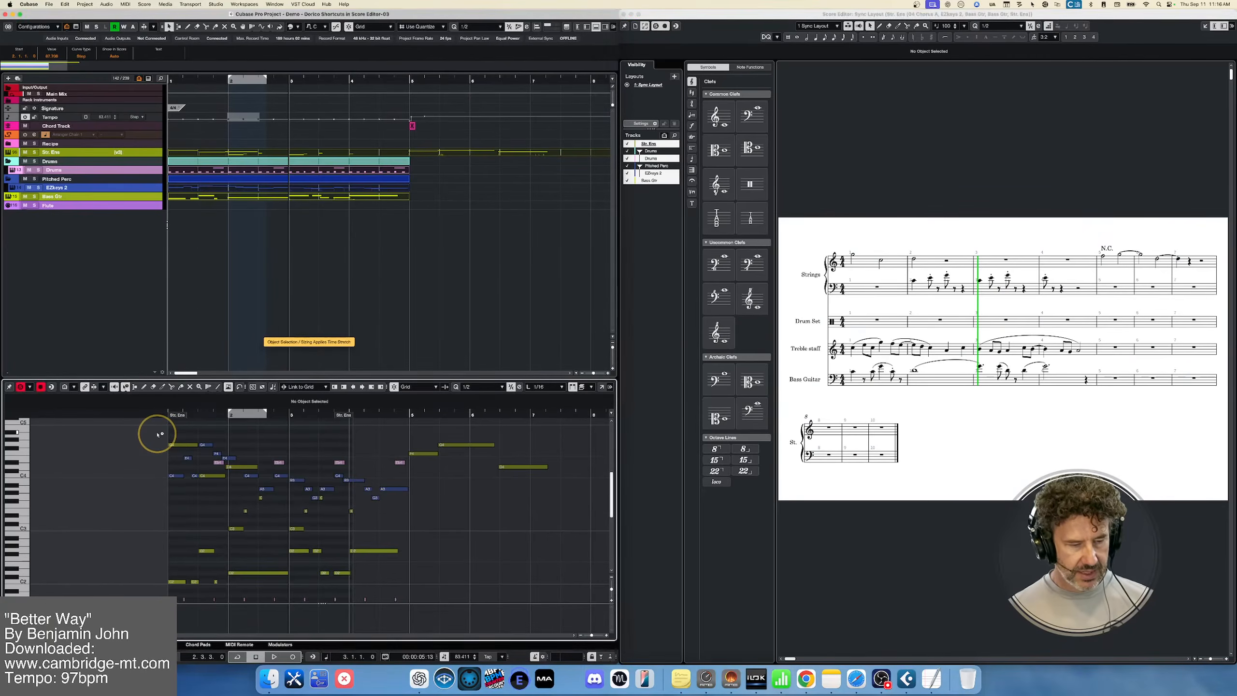
Marquee-select the strings' notes across the opening bars in the lower-zone Key Editor
left_click_drag(158, 433, 382, 507)
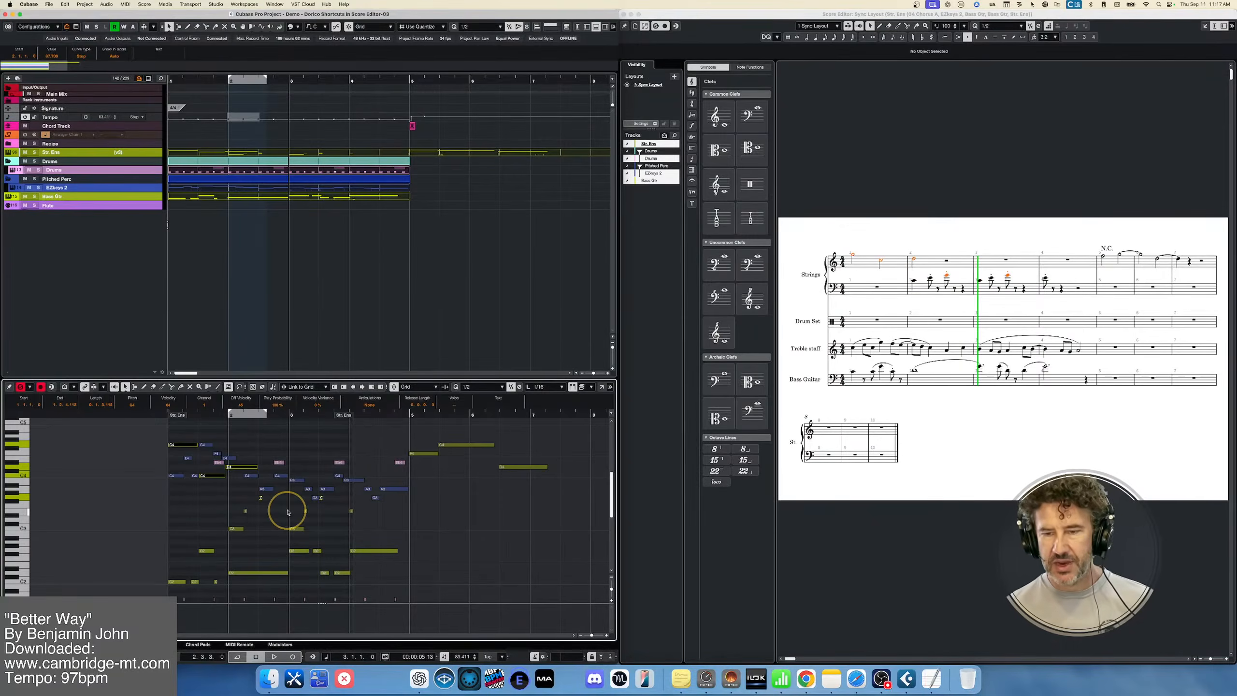
Examine the general Editors preferences for the default MIDI editor and window-opening options, and cancel without changing anything
left_click(29, 4)
left_click(31, 28)
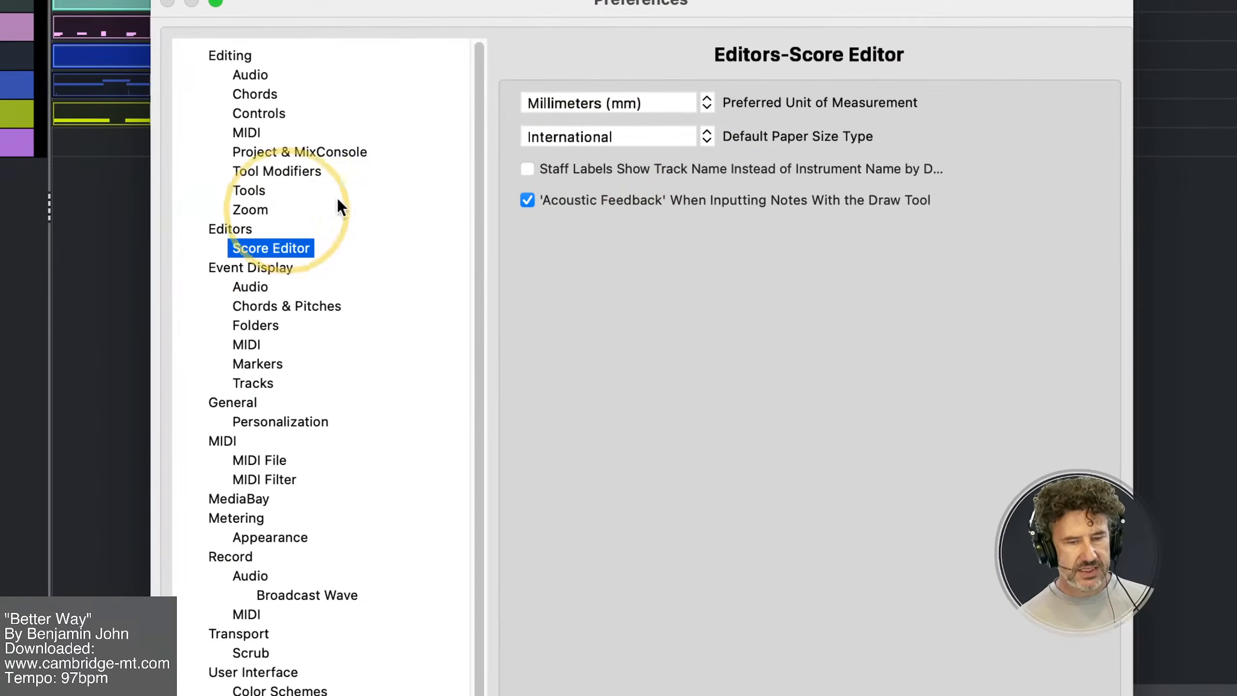
left_click(234, 229)
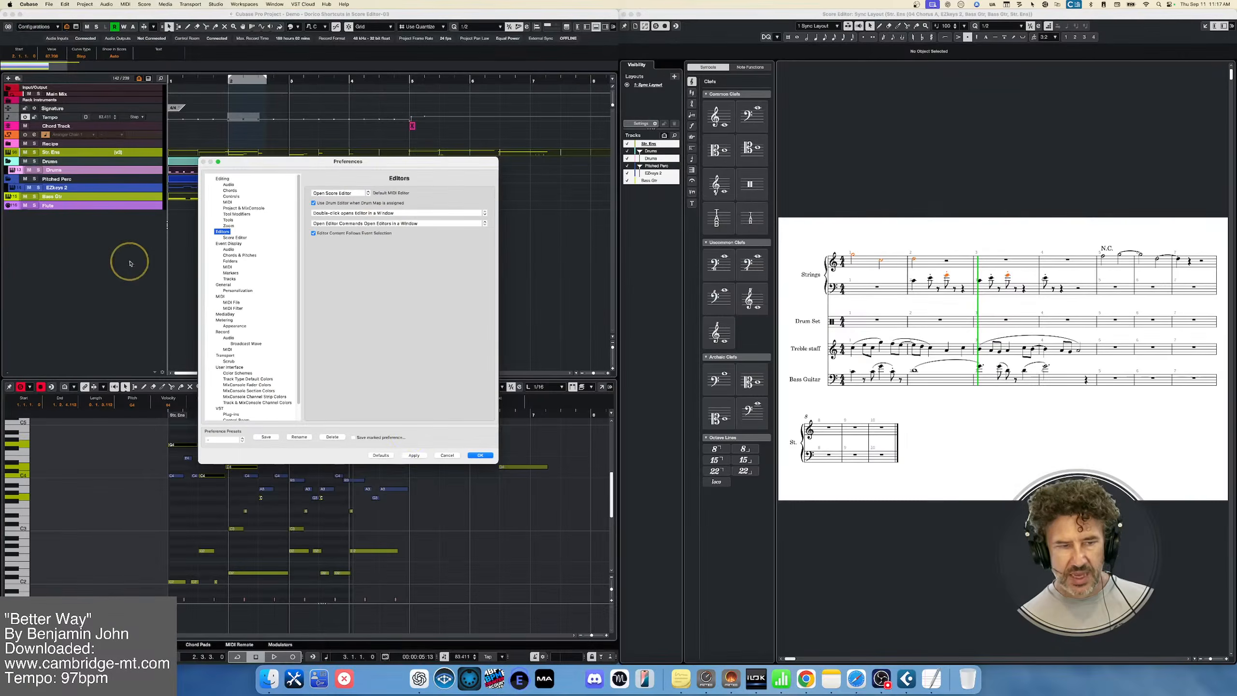
left_click(446, 456)
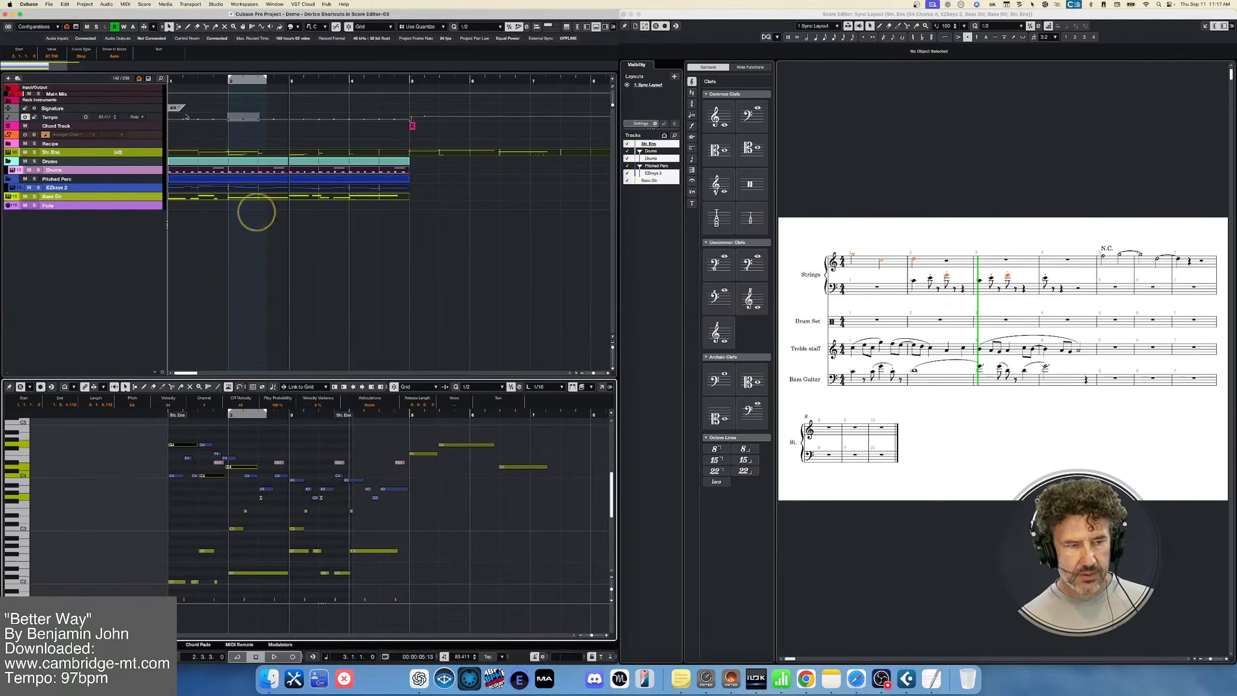
Load the Combo Editors user preset in the Project Logical Editor, examine its filters and post-process commands, and close the editor
left_click(84, 4)
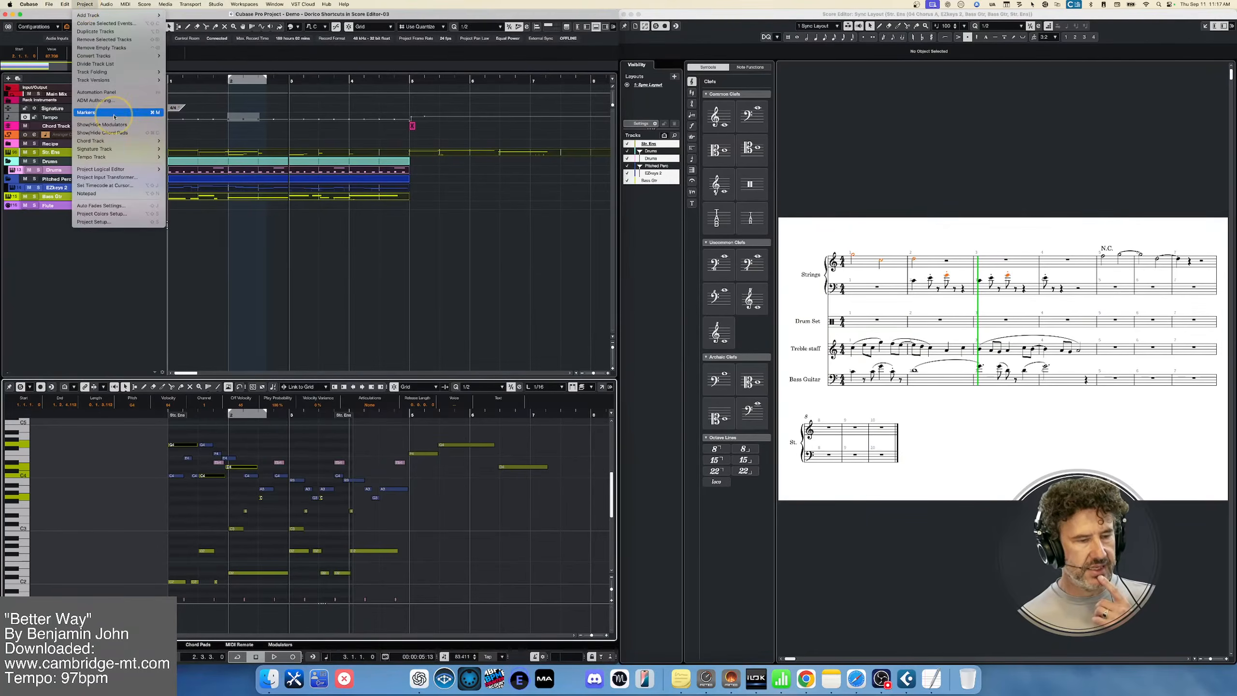
mouse_move(133, 168)
left_click(182, 170)
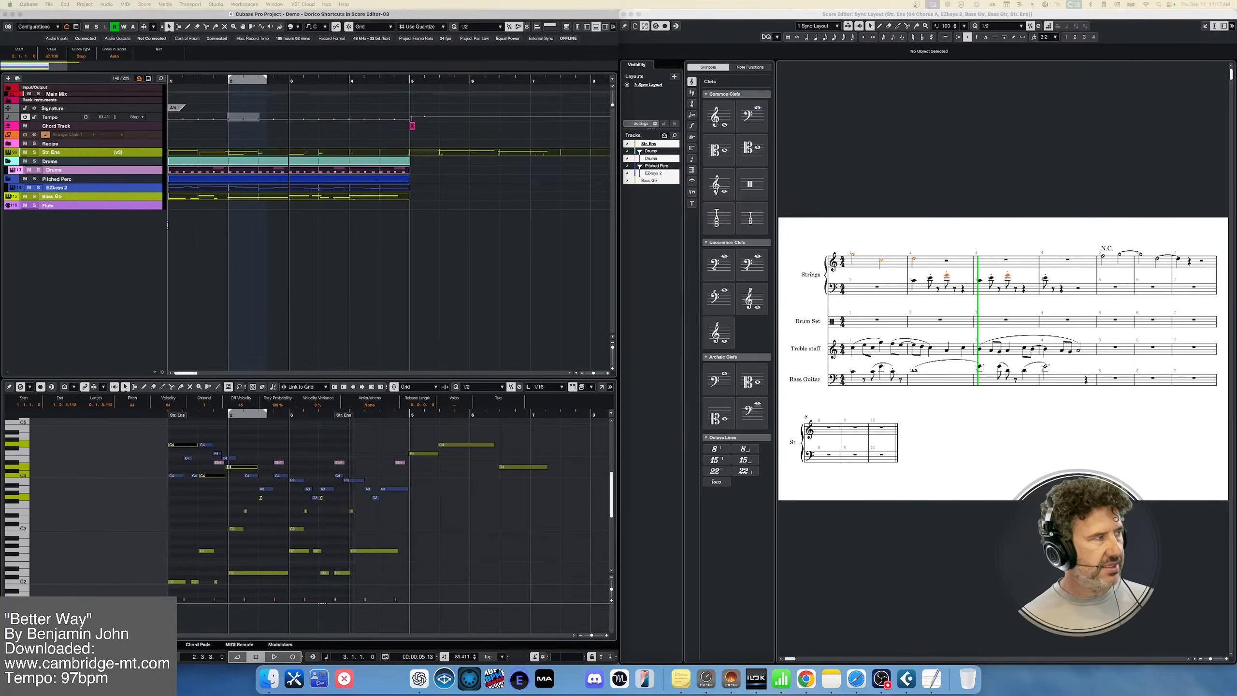
left_click_drag(244, 11, 525, 171)
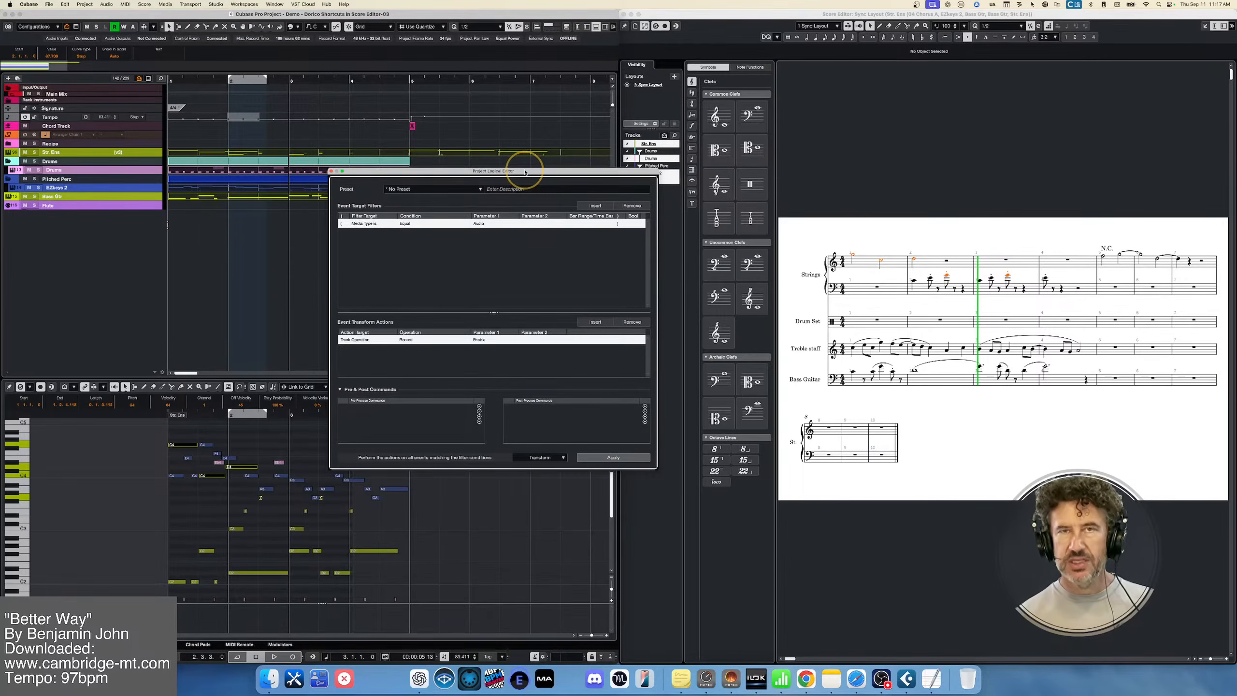
left_click(451, 190)
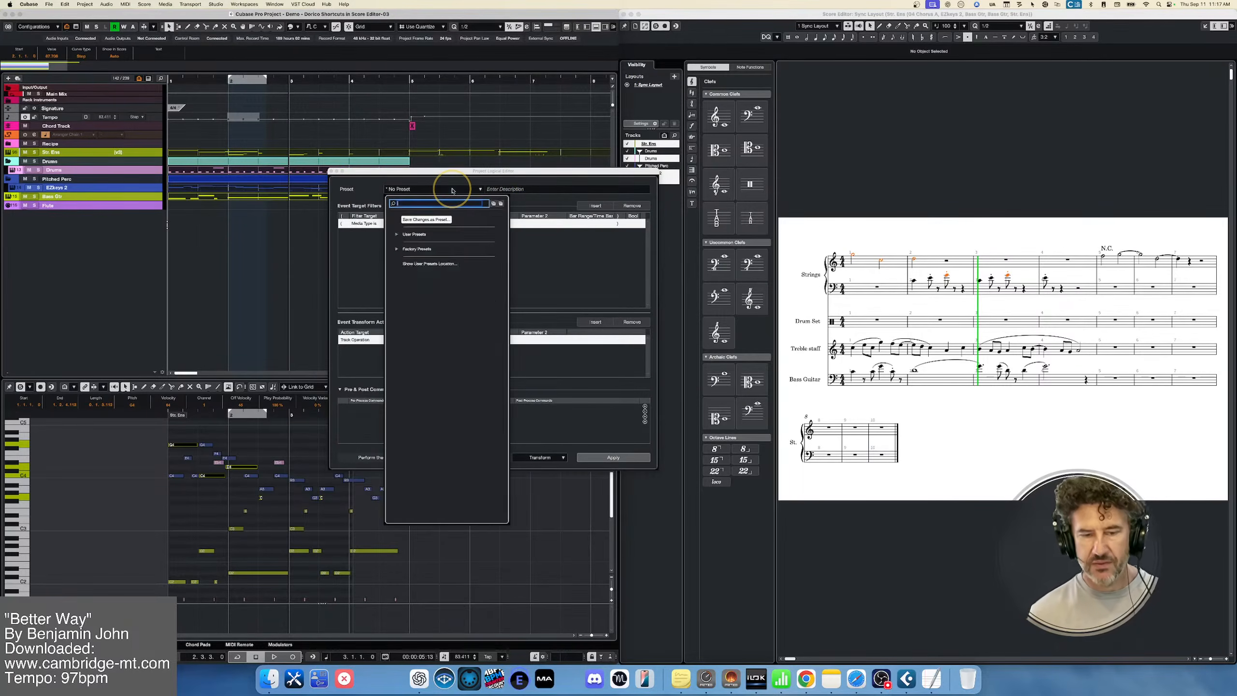
type("comb")
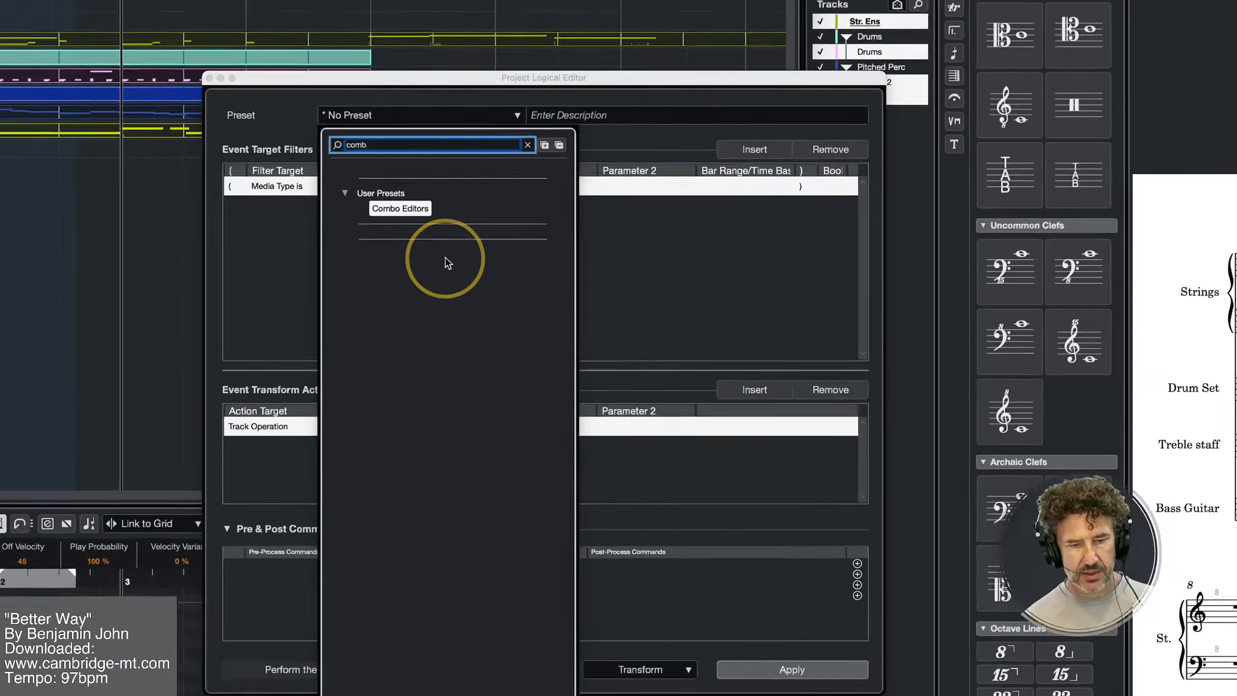
key("Return")
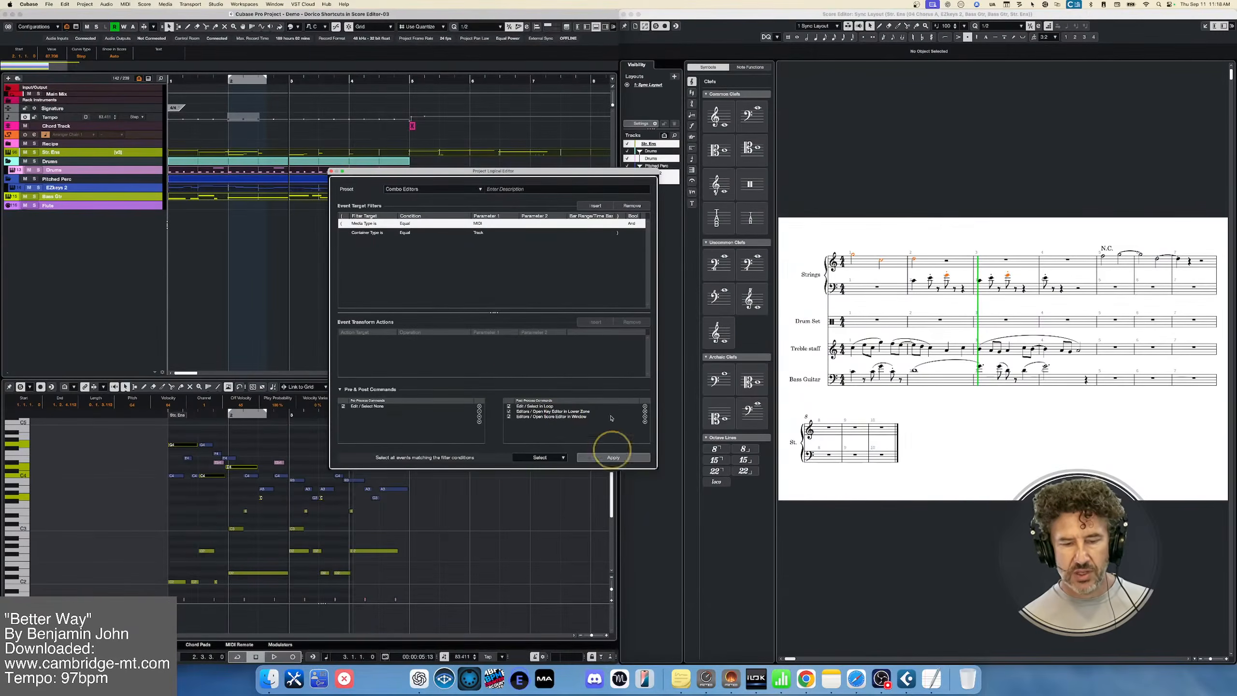
left_click(331, 171)
Check the Editors preferences once more for how editors open, and cancel the dialog
left_click(29, 4)
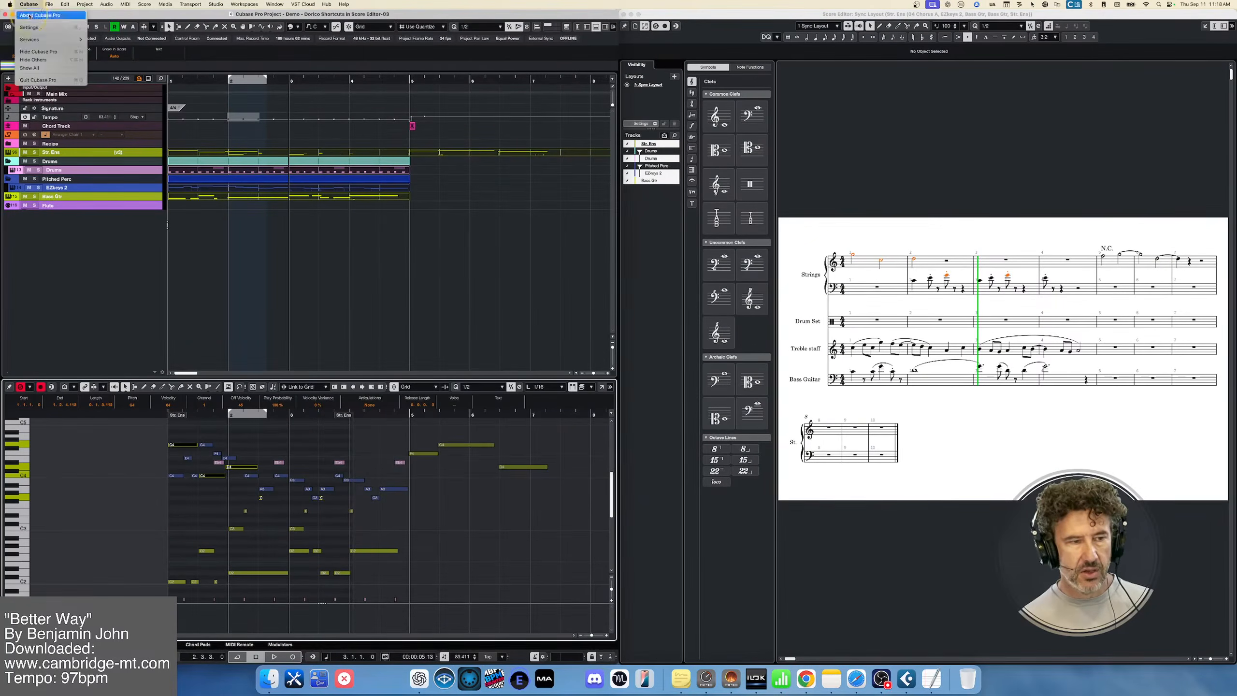
left_click(34, 27)
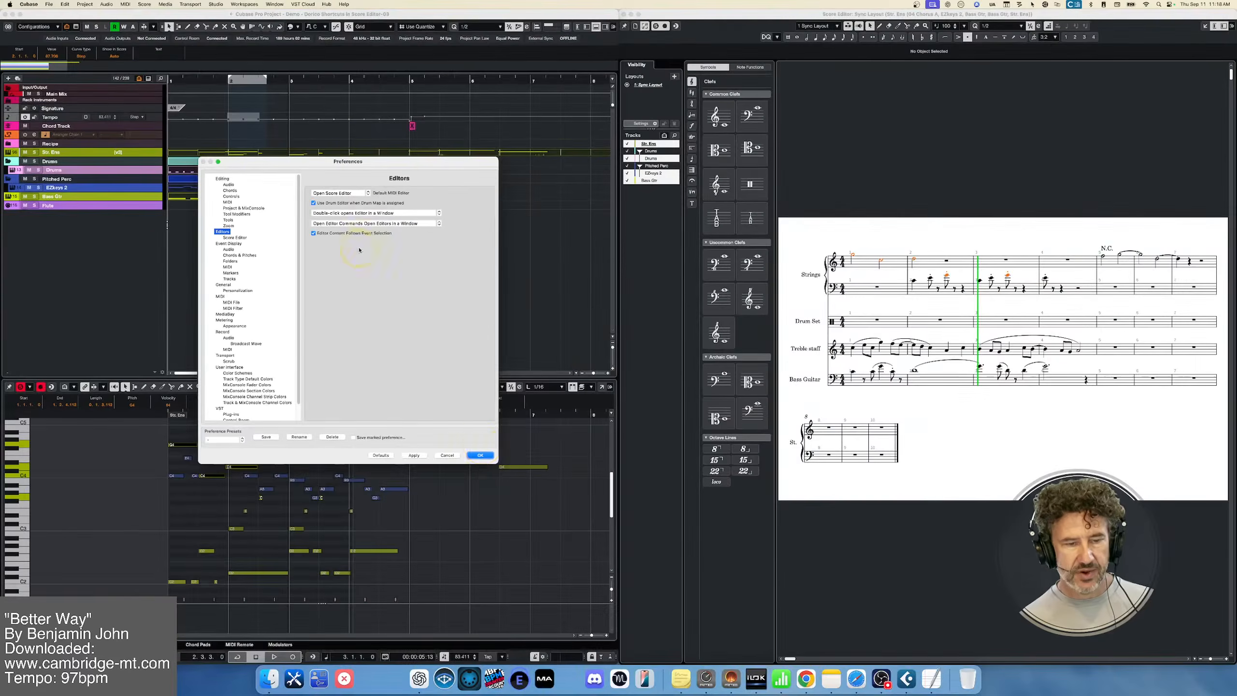
left_click(444, 456)
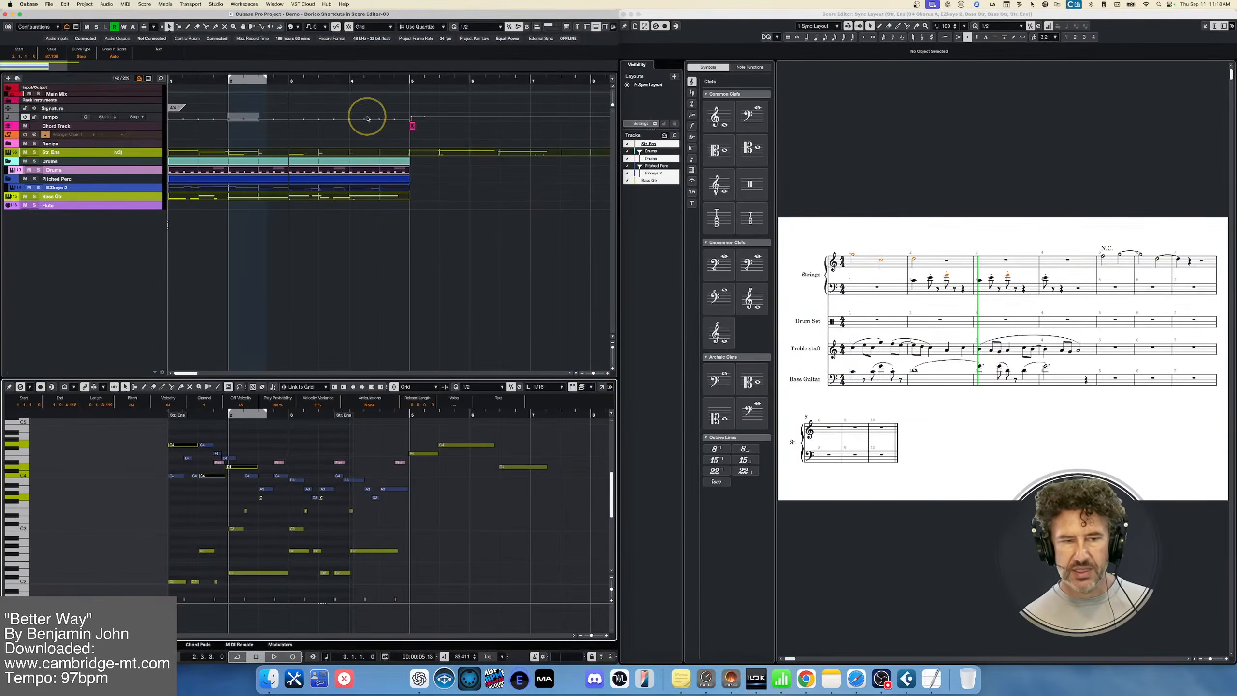
Recall the Editor Combo workspace
left_click(243, 4)
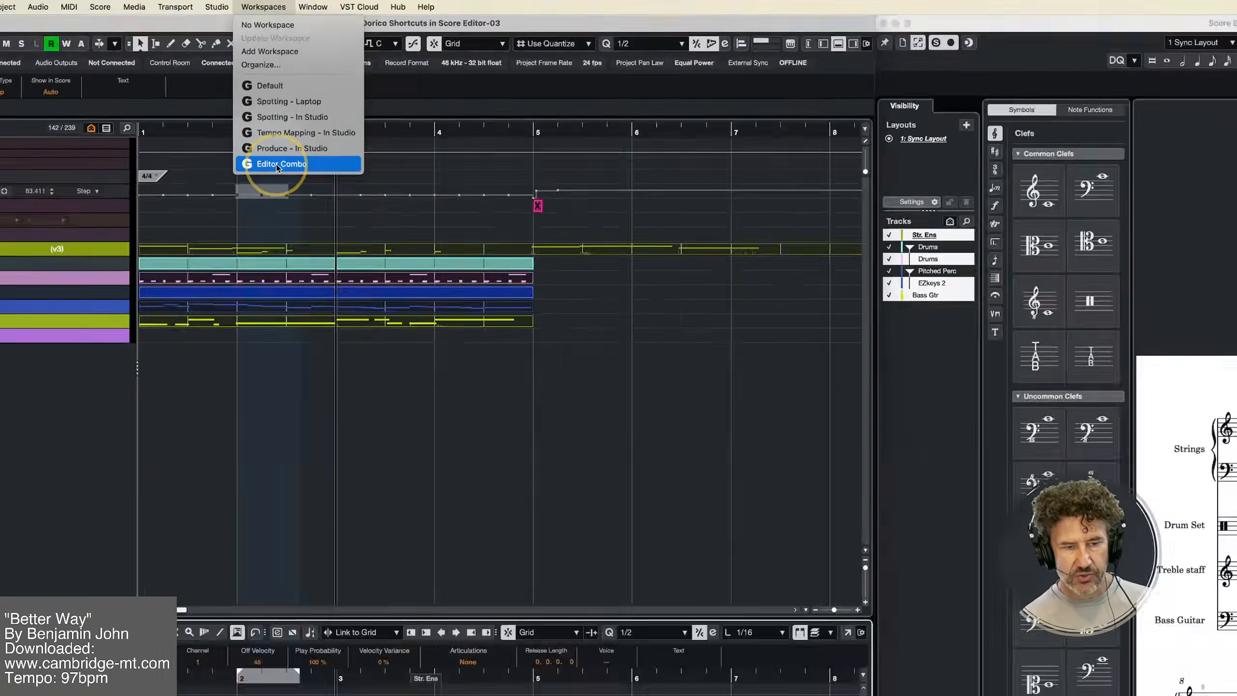
left_click(276, 207)
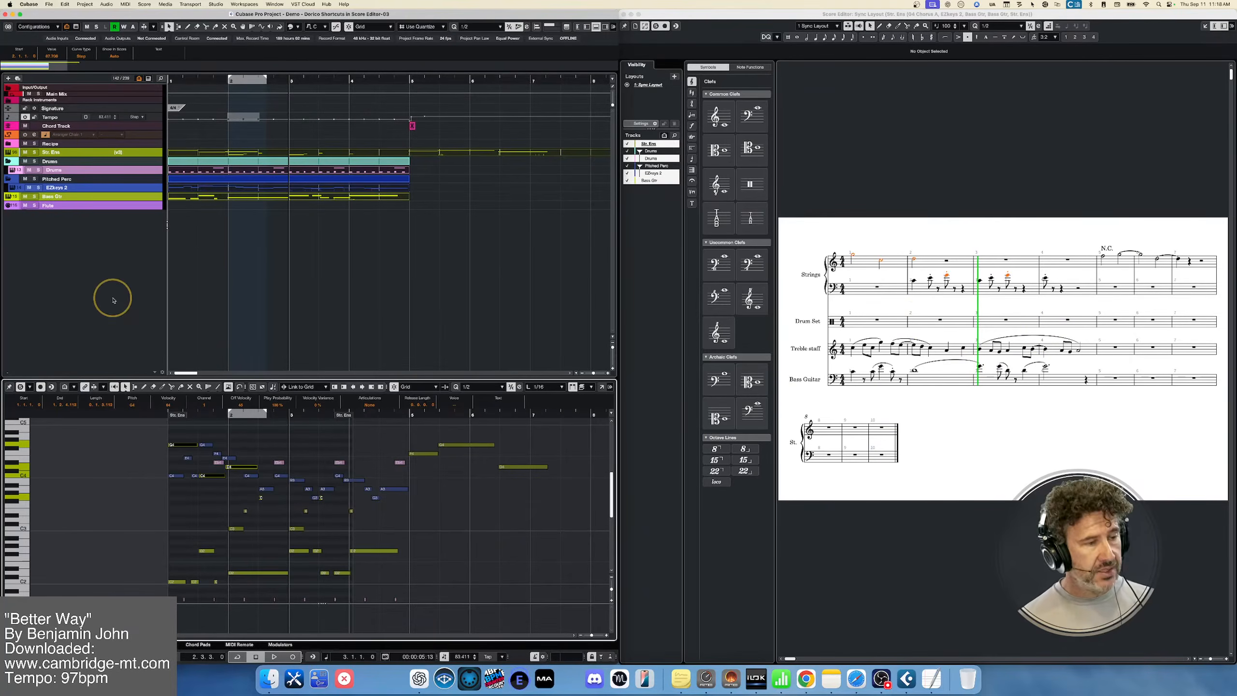
Reselect the strings' notes in bars 1 and 2 in the Key Editor
left_click(147, 437)
left_click_drag(148, 437, 294, 511)
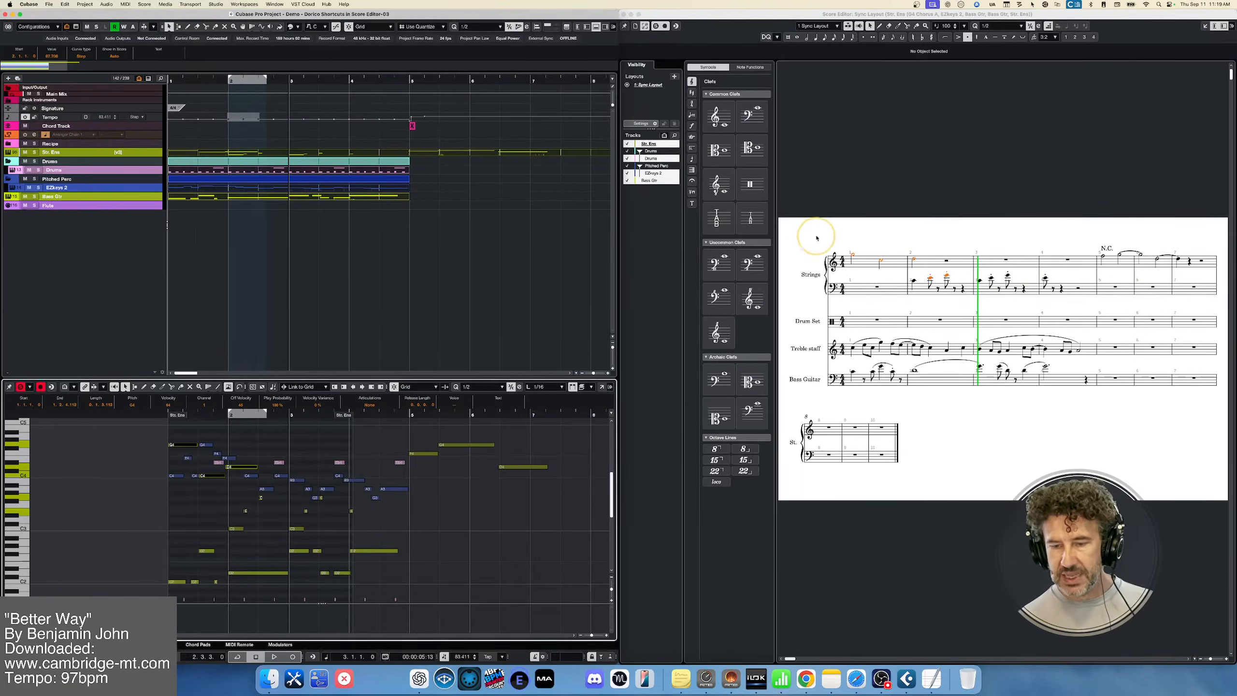
Select the strings' notes of bars 1 and 2 in the score, transpose them up and down by octaves, and return them to their original pitch
left_click(846, 244)
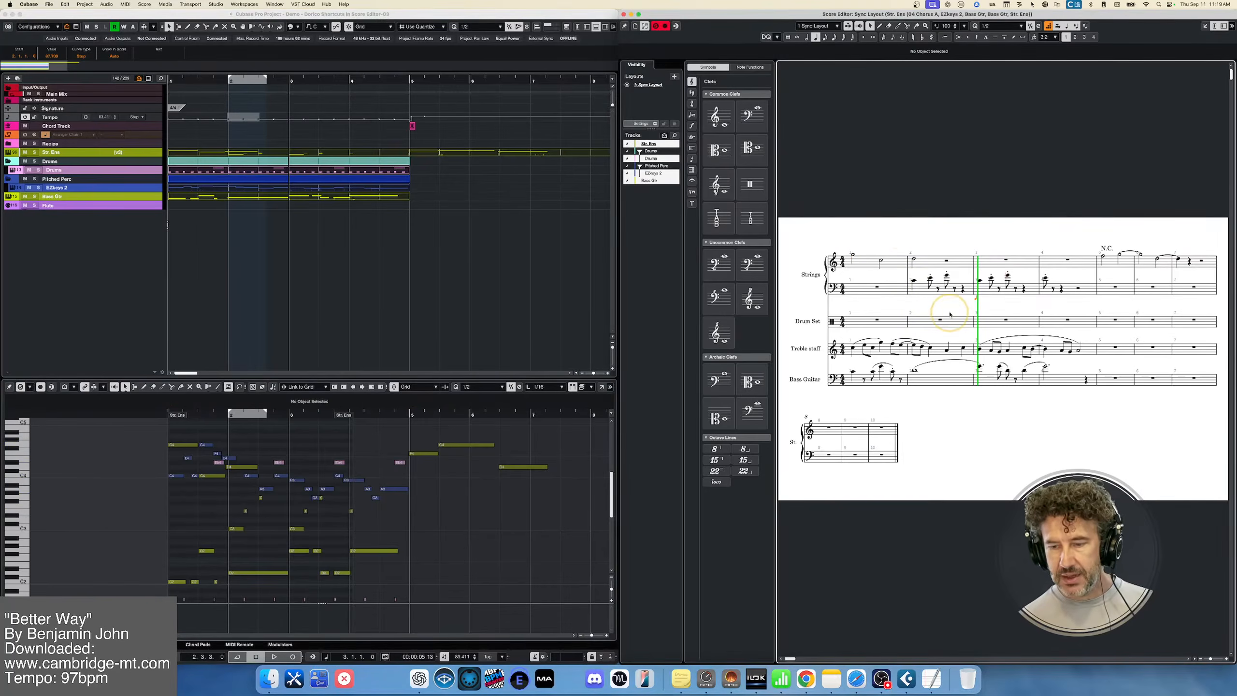
left_click_drag(967, 308, 841, 230)
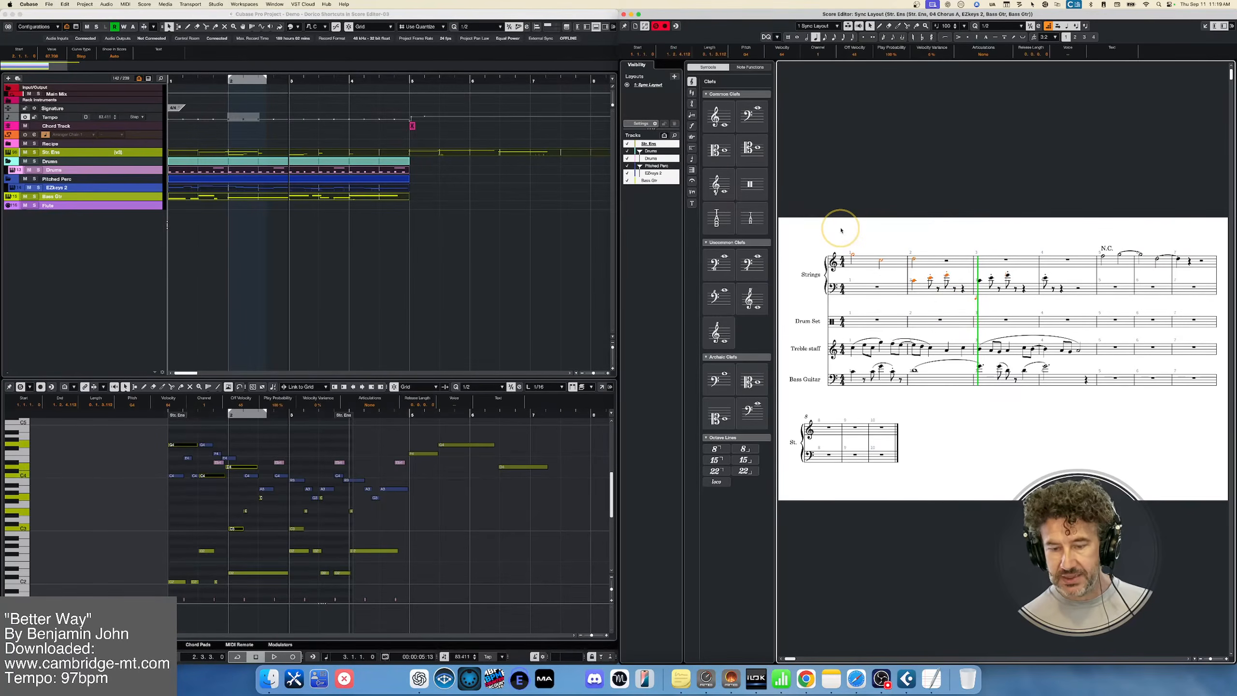
key("super+alt+Up")
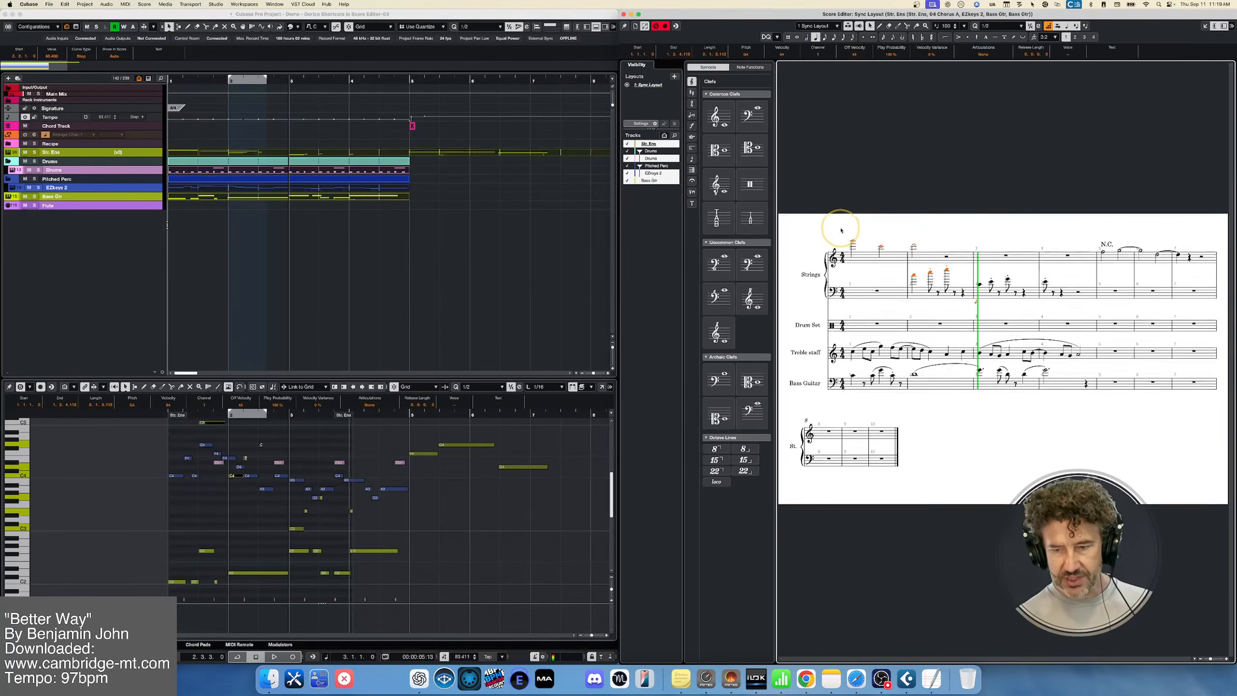
key("super+alt+Down")
key("super+alt+Down")
key("super+alt+Up")
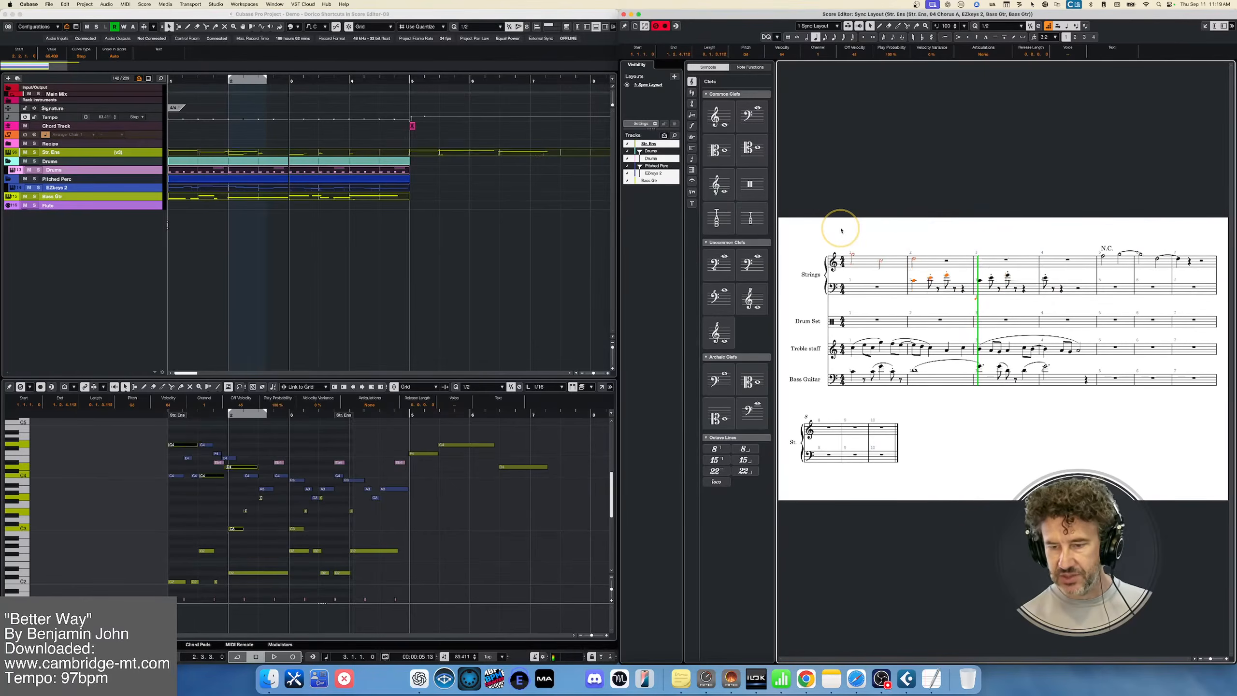
key("super+alt+Up")
key("super+alt+Down")
key("super+alt+Down")
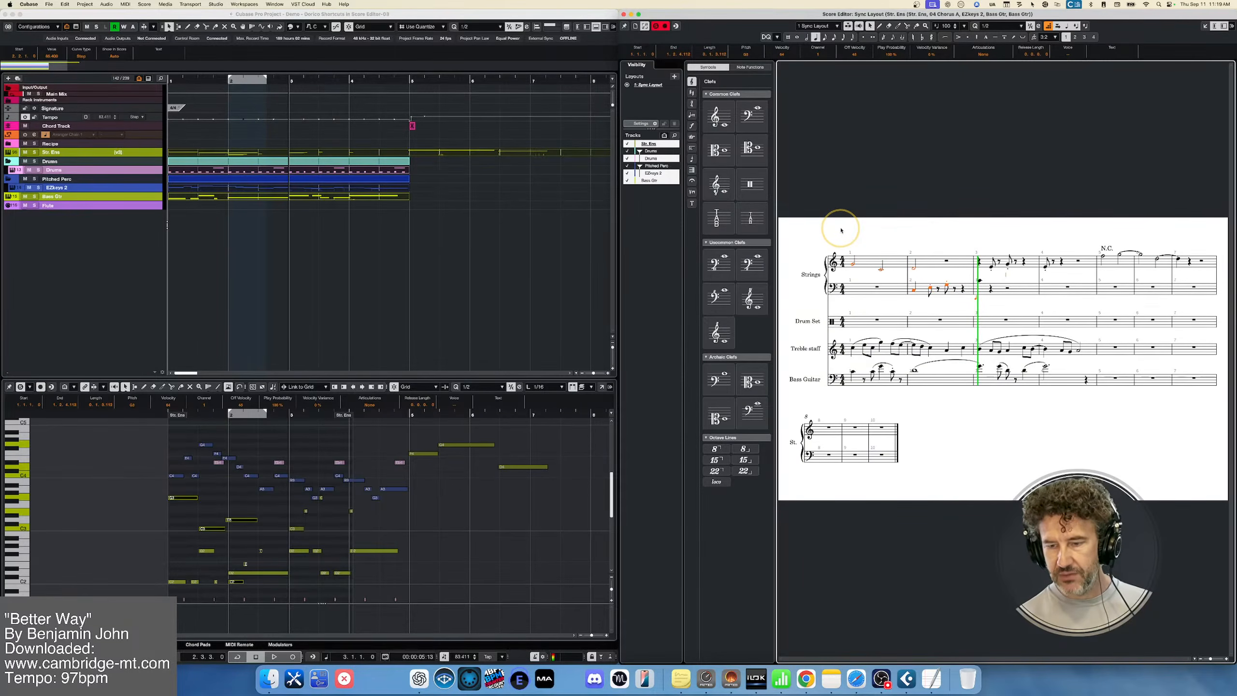
key("super+alt+Up")
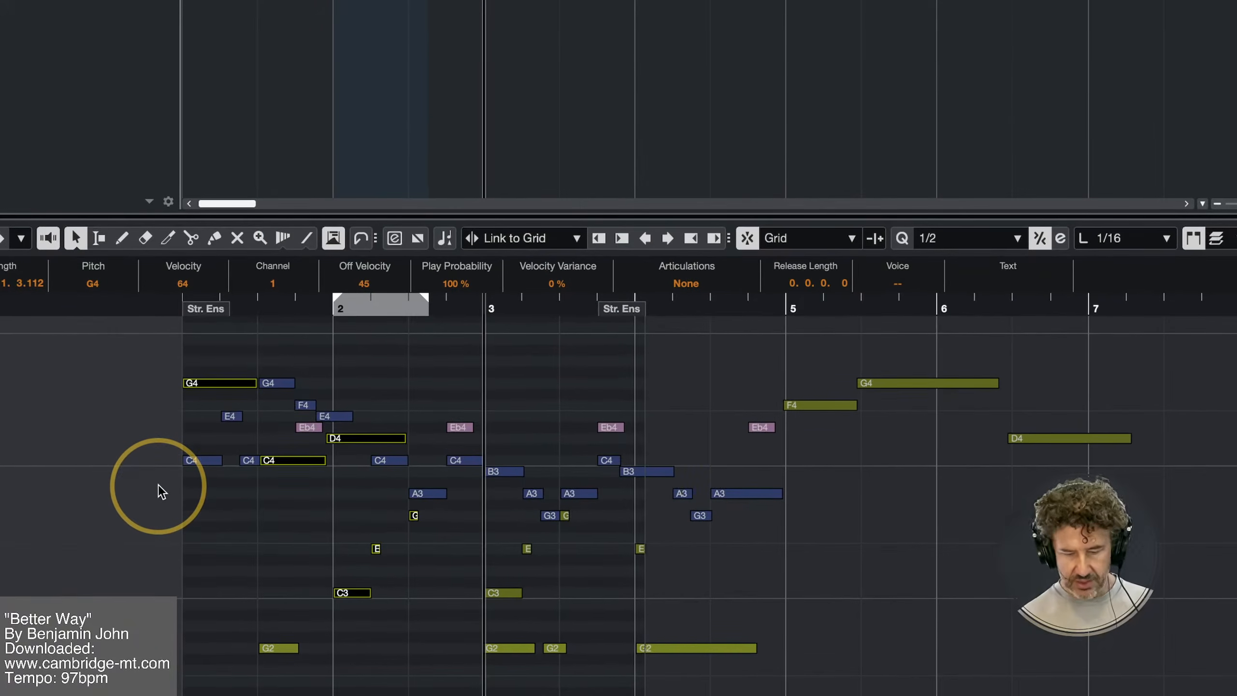
key("super+alt+Down")
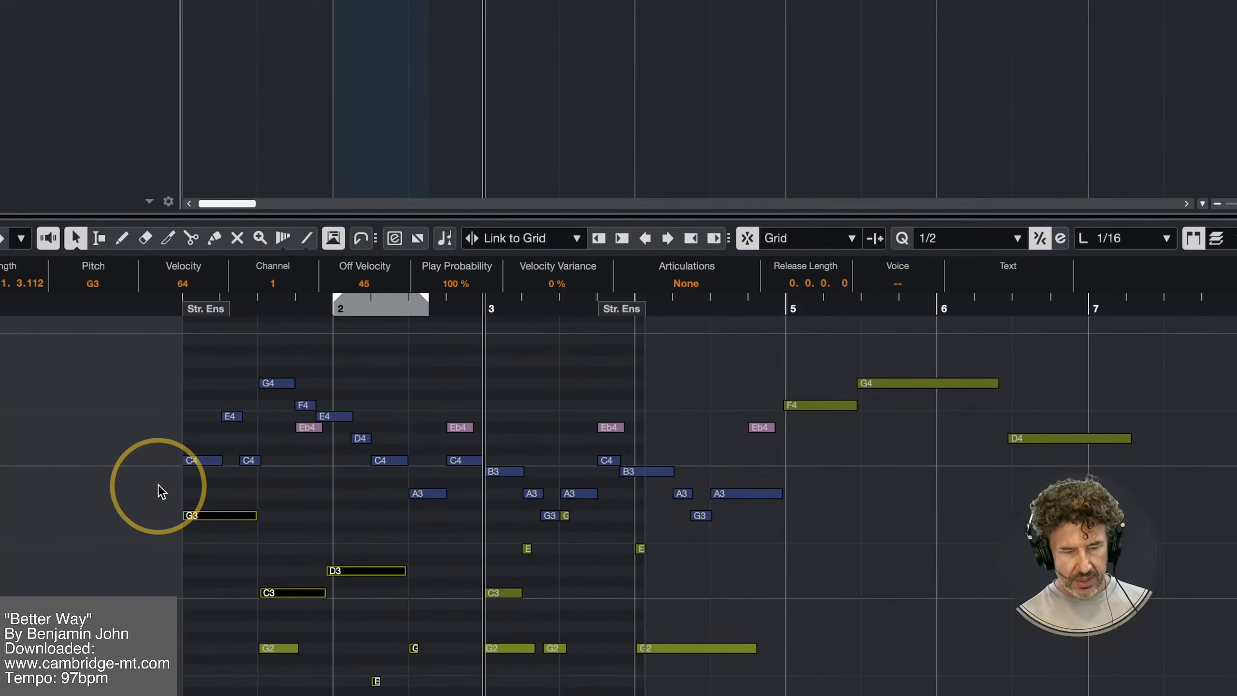
key("super+alt+Up")
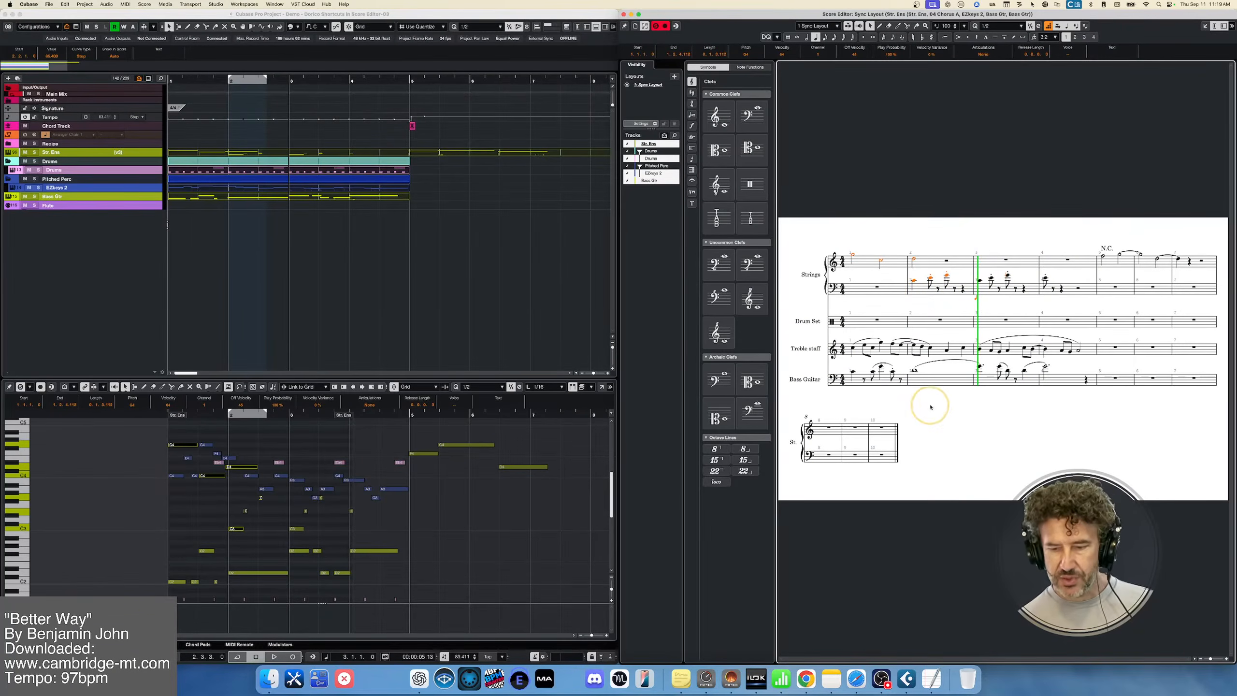
Clear the note selection and zoom the score out and back in
left_click(1004, 427)
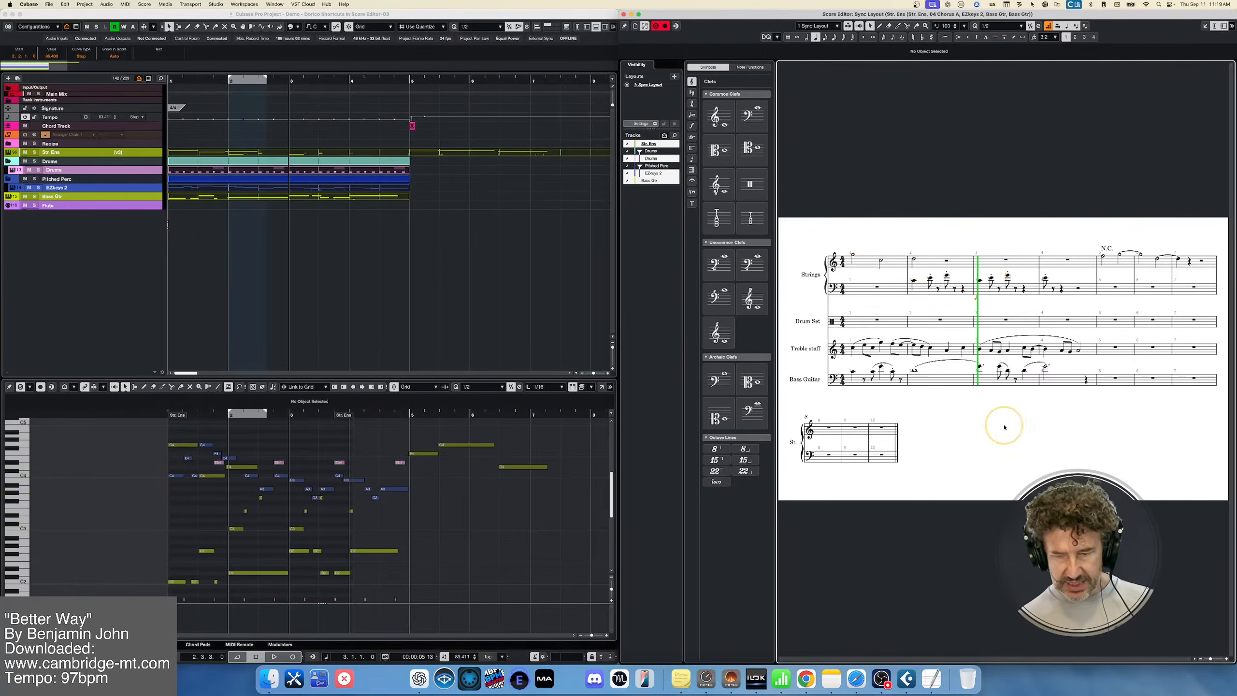
key("g")
key("g")
key("h")
key("h")
key("h")
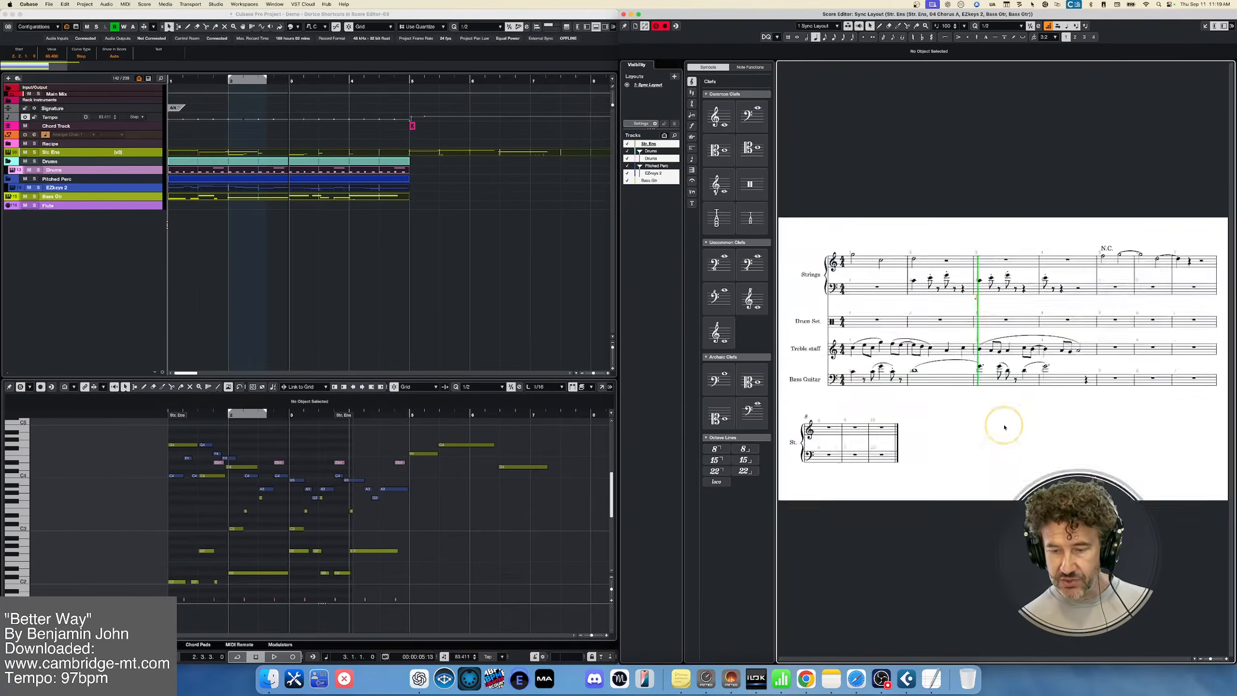
key("g")
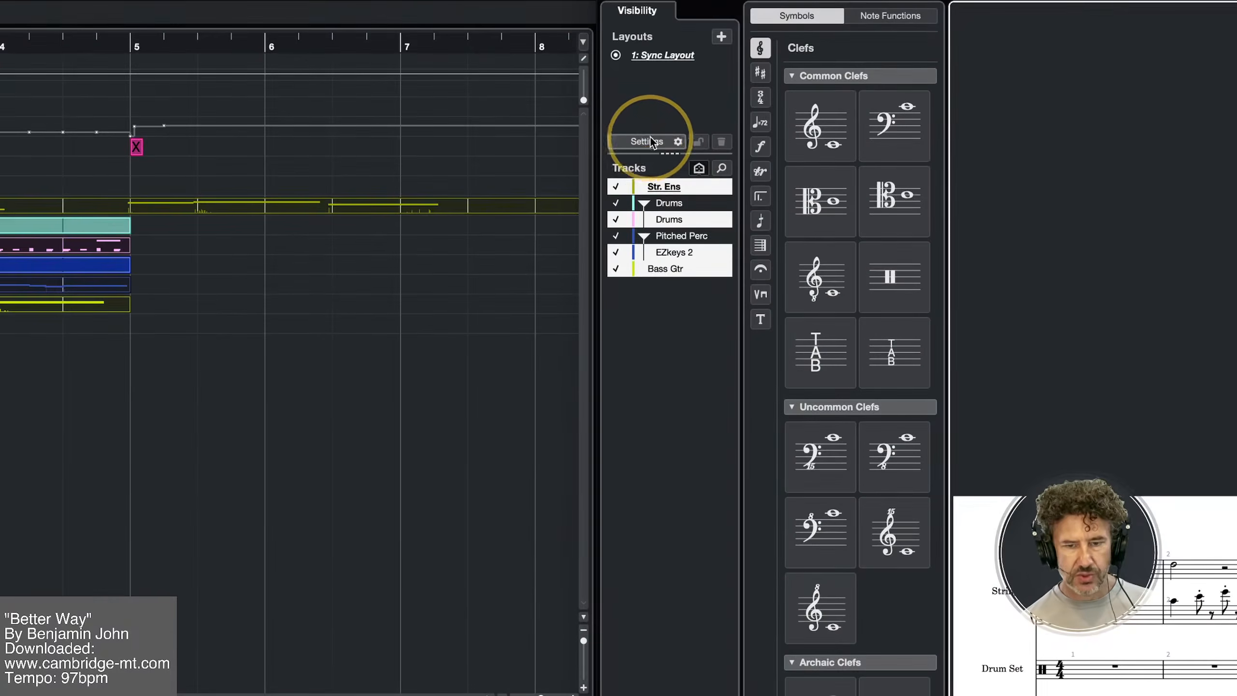
Set the Sync Layout to place markers on the Timecode Staff and show timecode at Every Bar
left_click(648, 142)
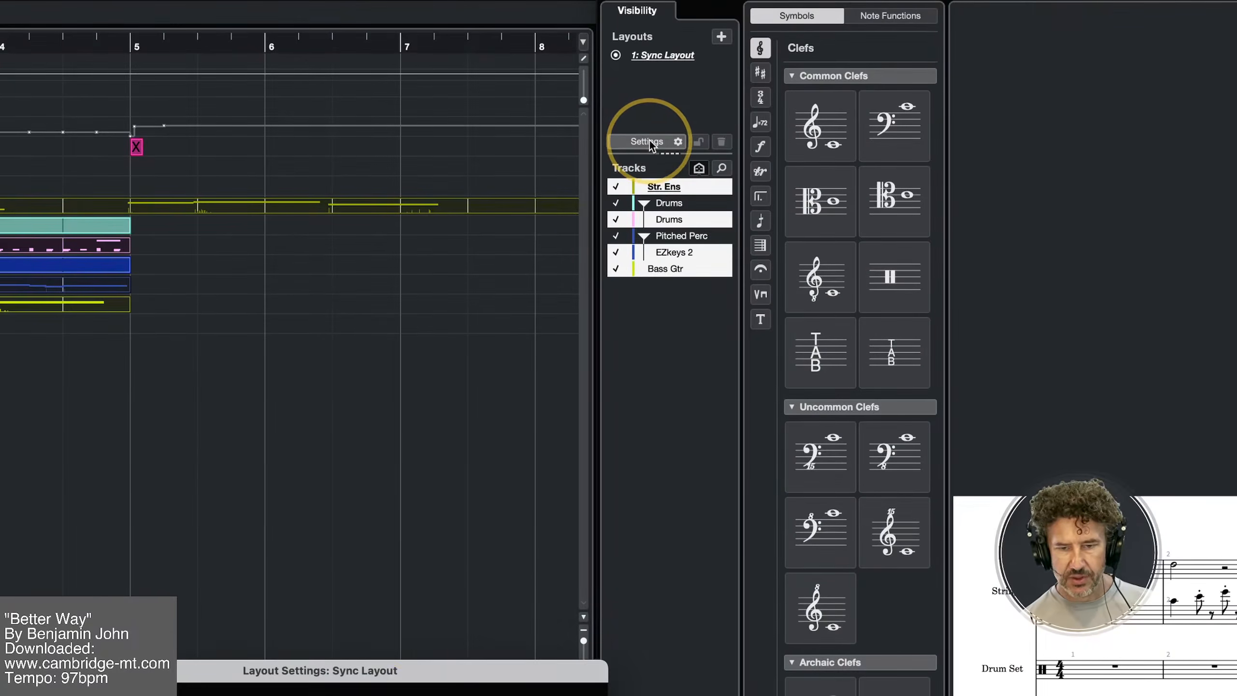
left_click_drag(425, 672, 523, 101)
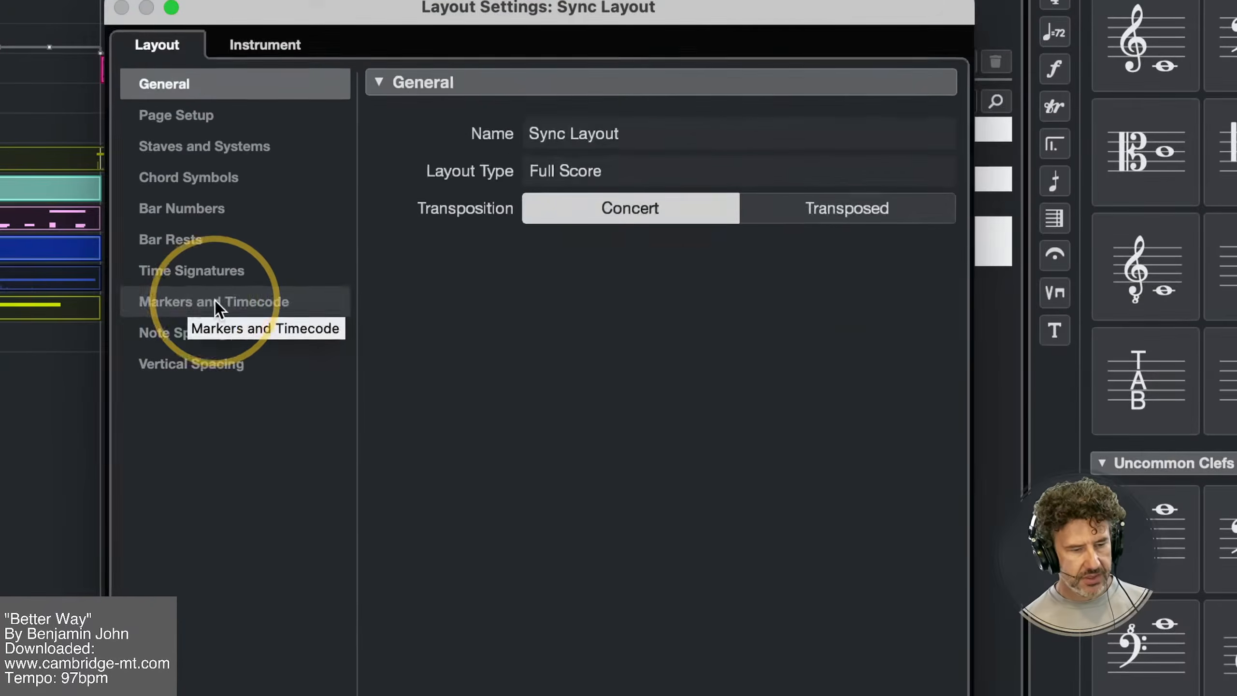
left_click(188, 298)
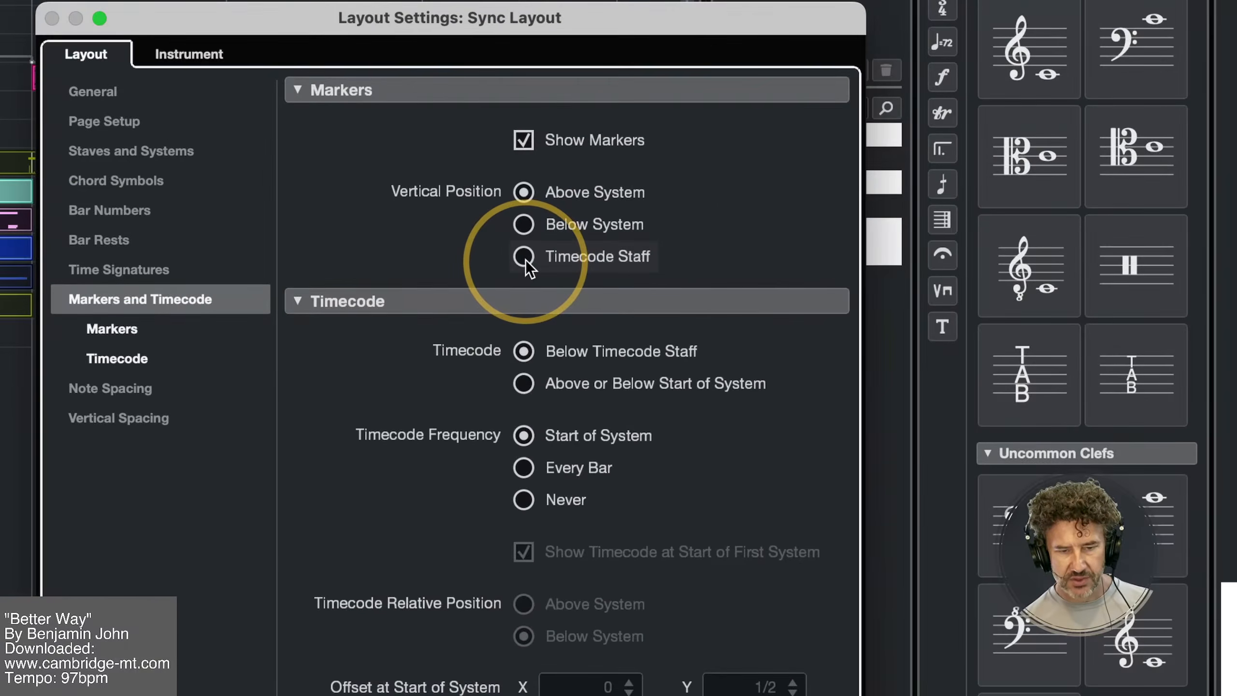
left_click(524, 258)
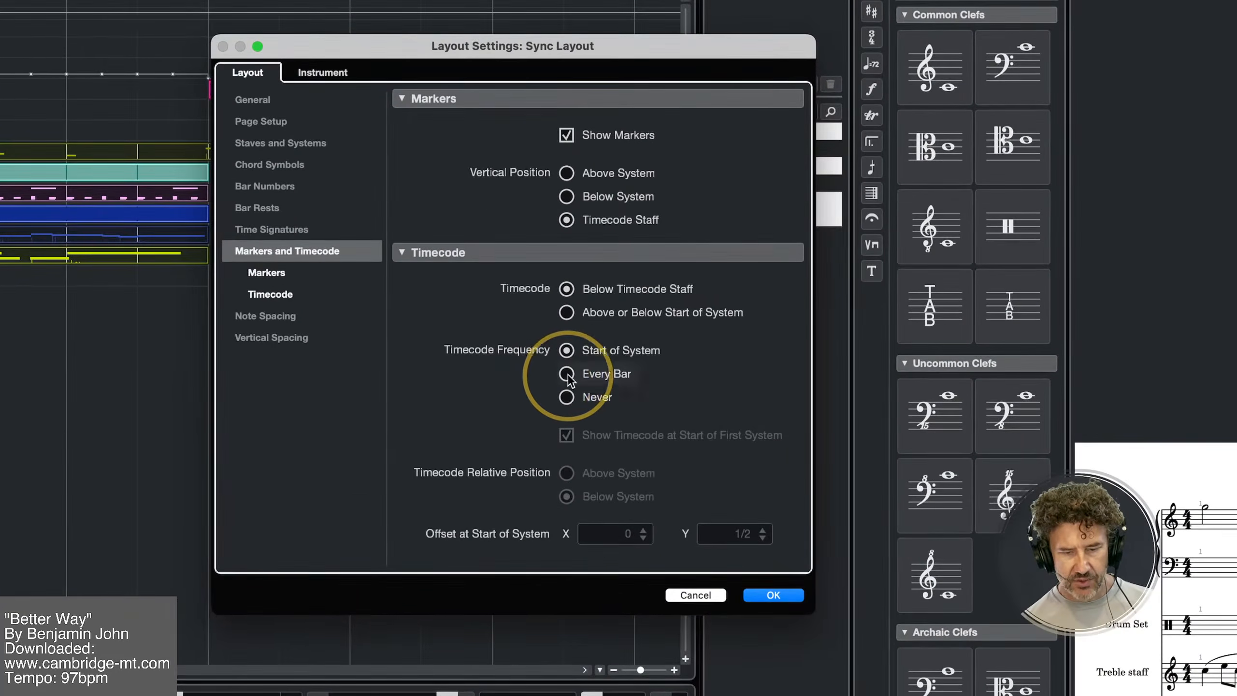
left_click(565, 373)
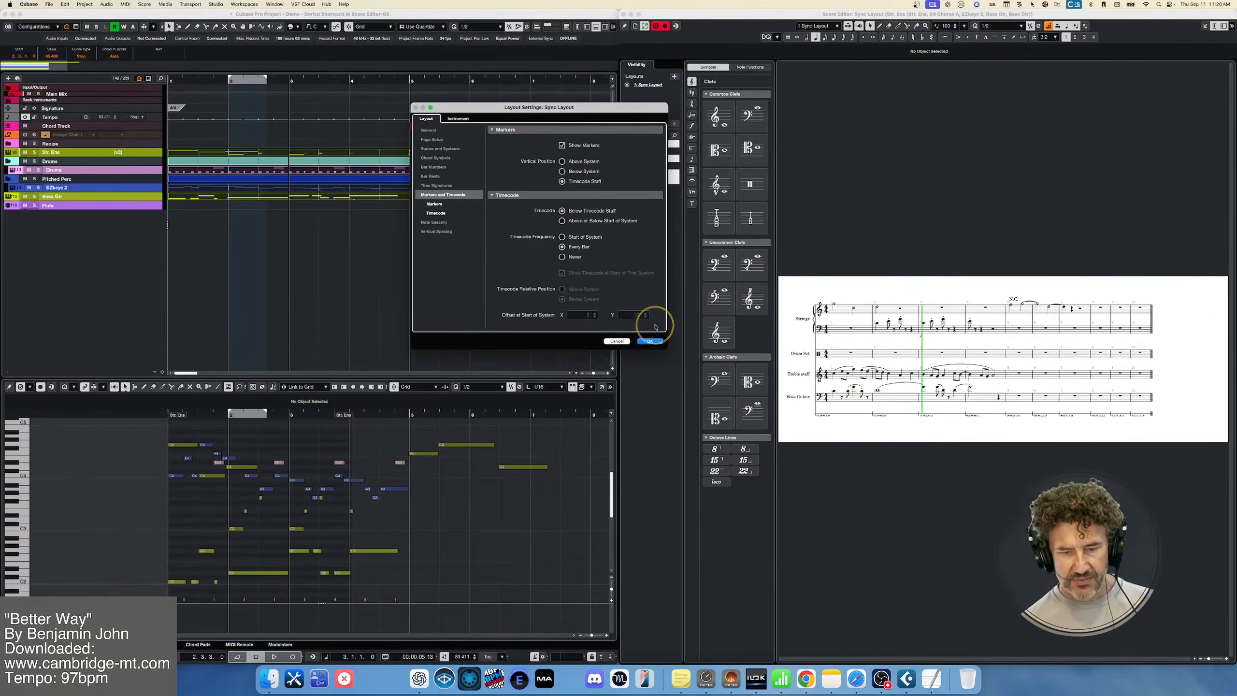
left_click(651, 342)
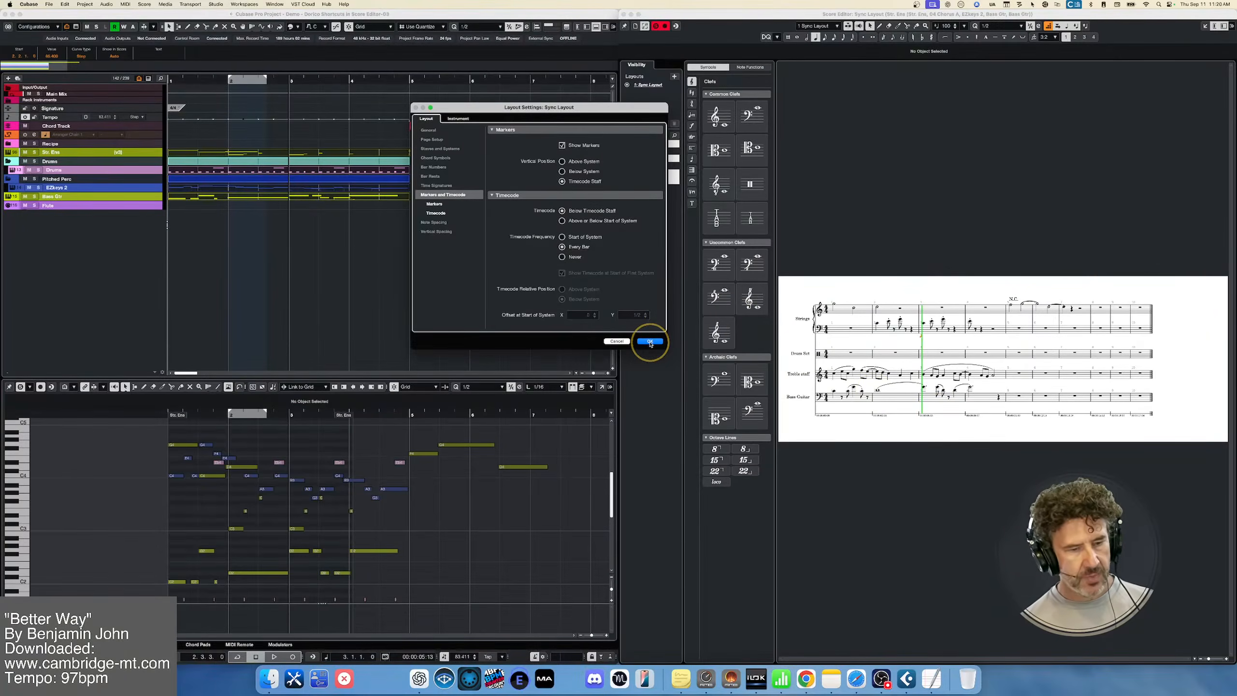
Add a marker track named "Markers" to the project
right_click(129, 225)
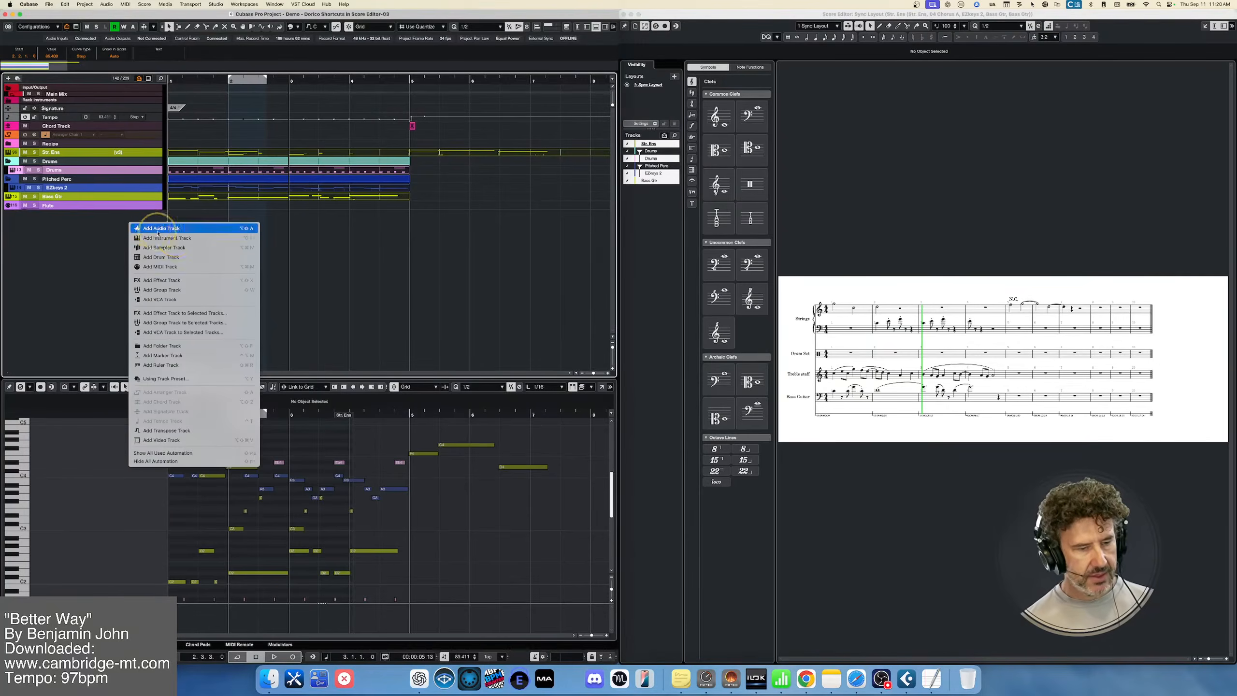
left_click(179, 355)
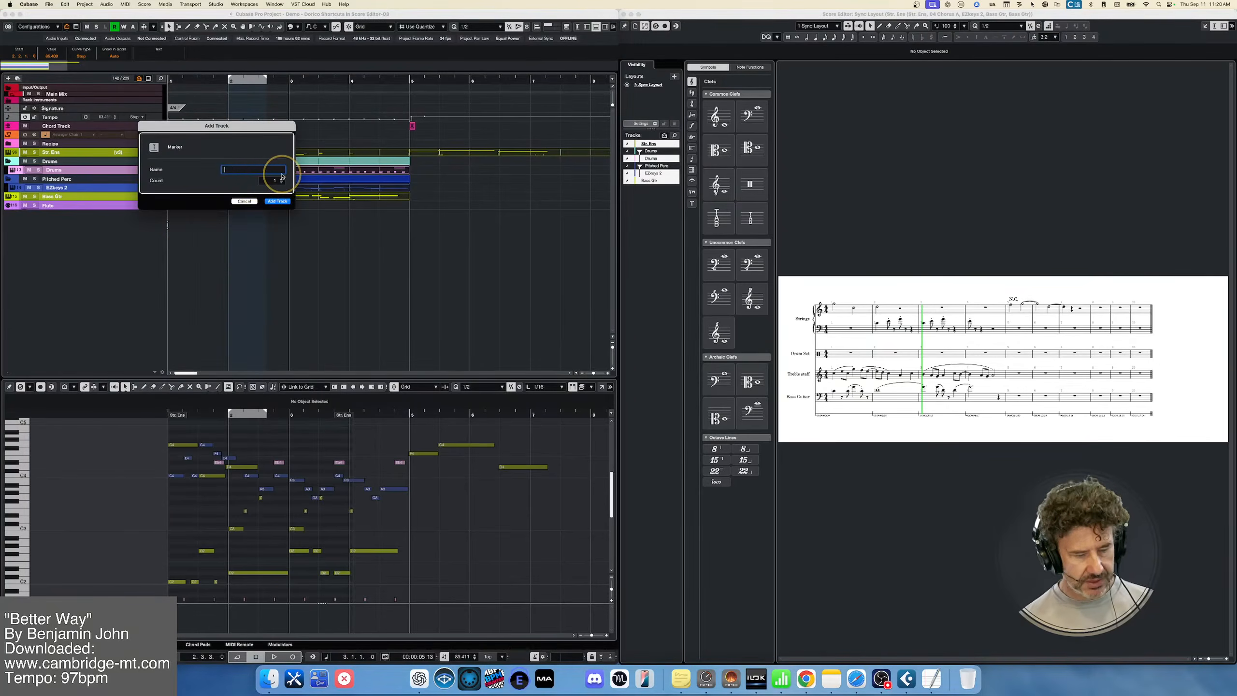
type("Markers")
key("Return")
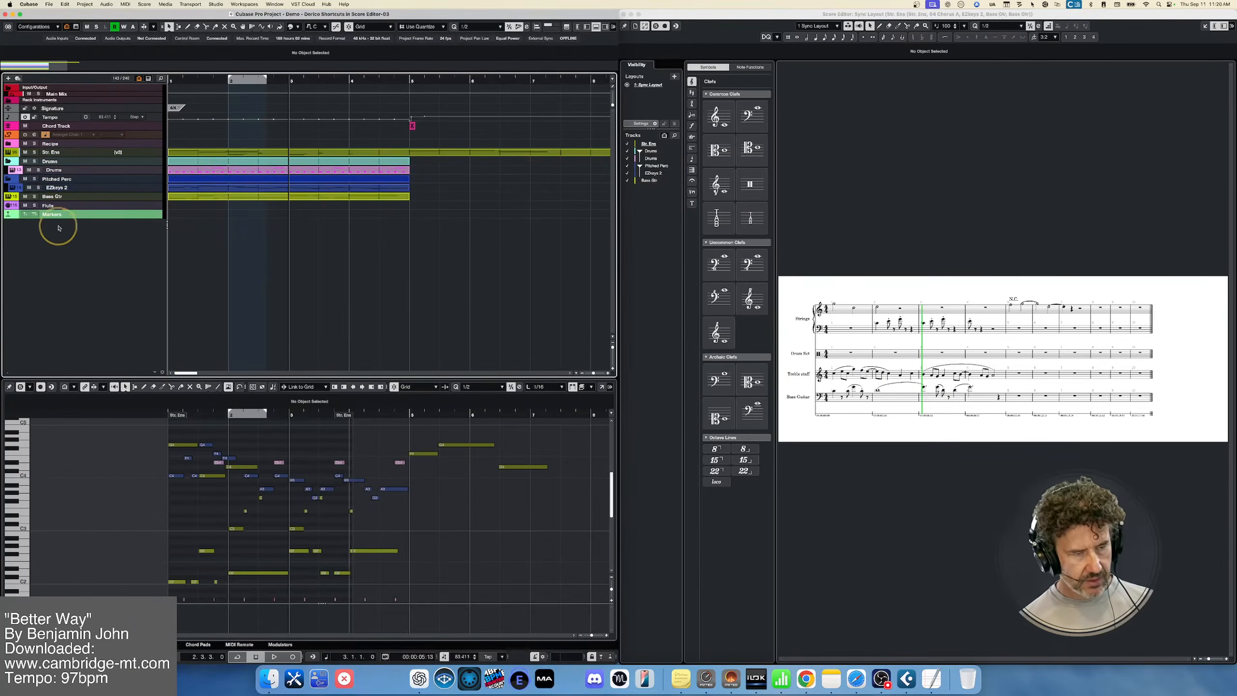
Add a marker at the project cursor in bar 3 on the Markers track and describe it as "Start Music!"
left_click(25, 216)
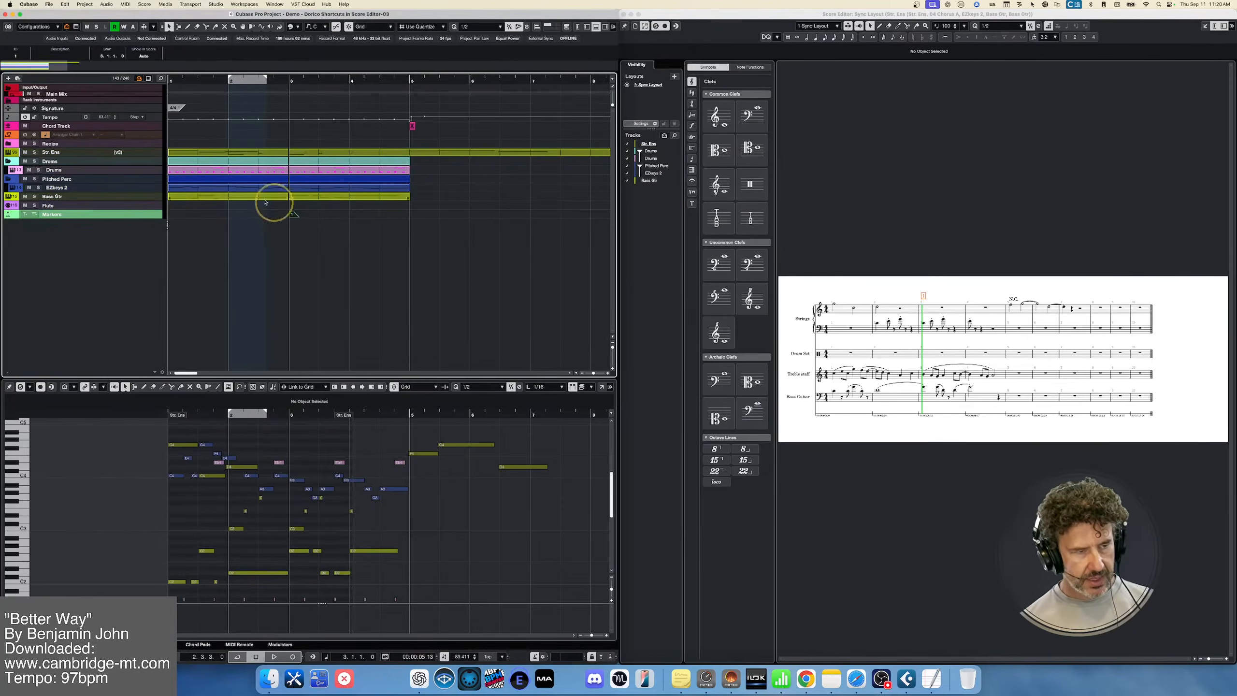
left_click(77, 56)
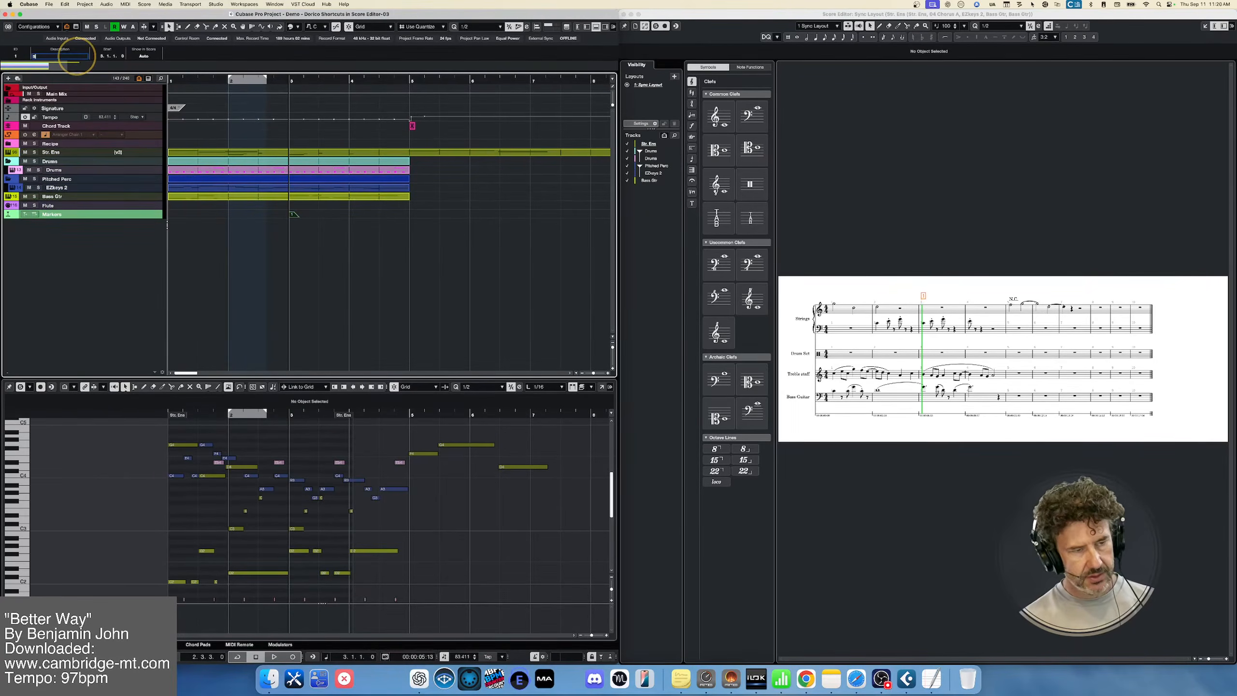
type("Start Music")
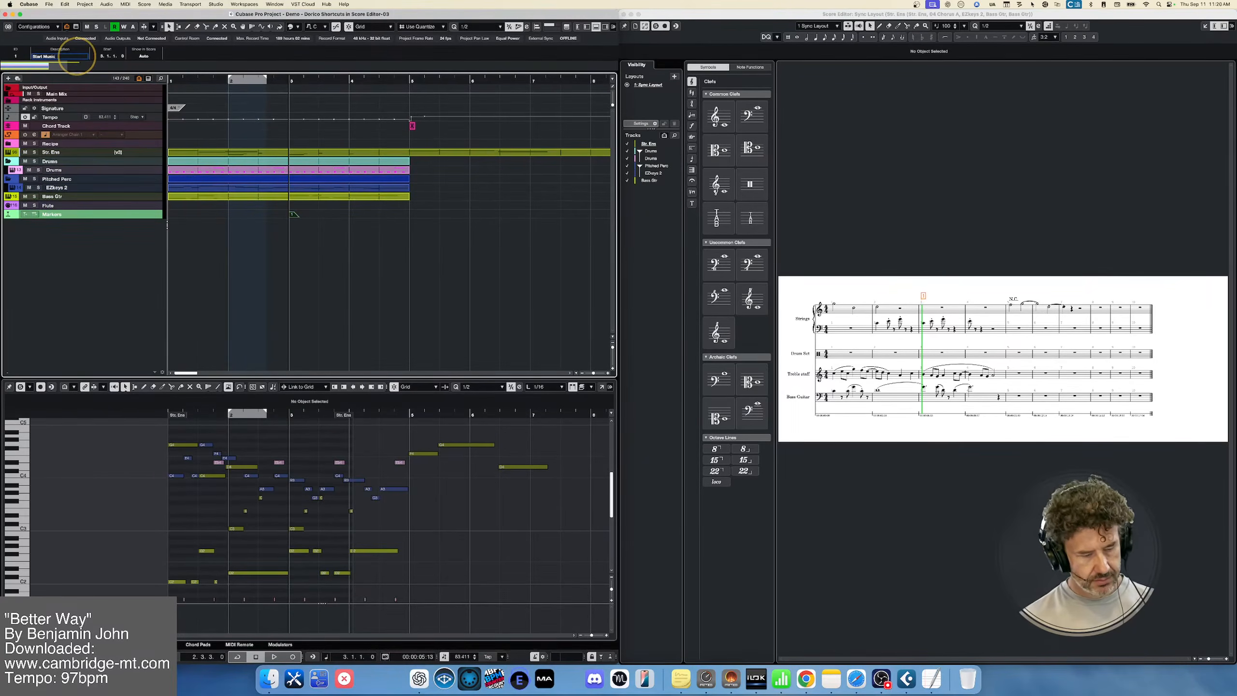
type("!")
key("Return")
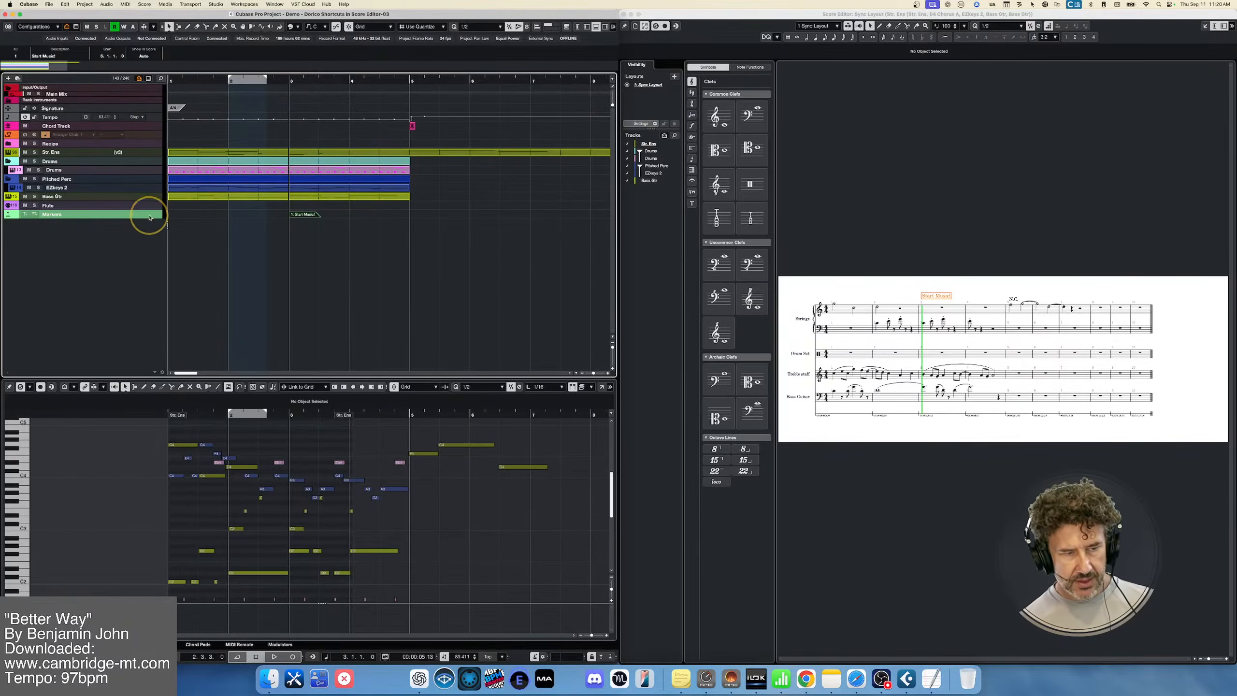
Enlarge the Markers track and switch its time base from musical to linear, toggling back to musical once to compare the score
left_click_drag(149, 217, 146, 258)
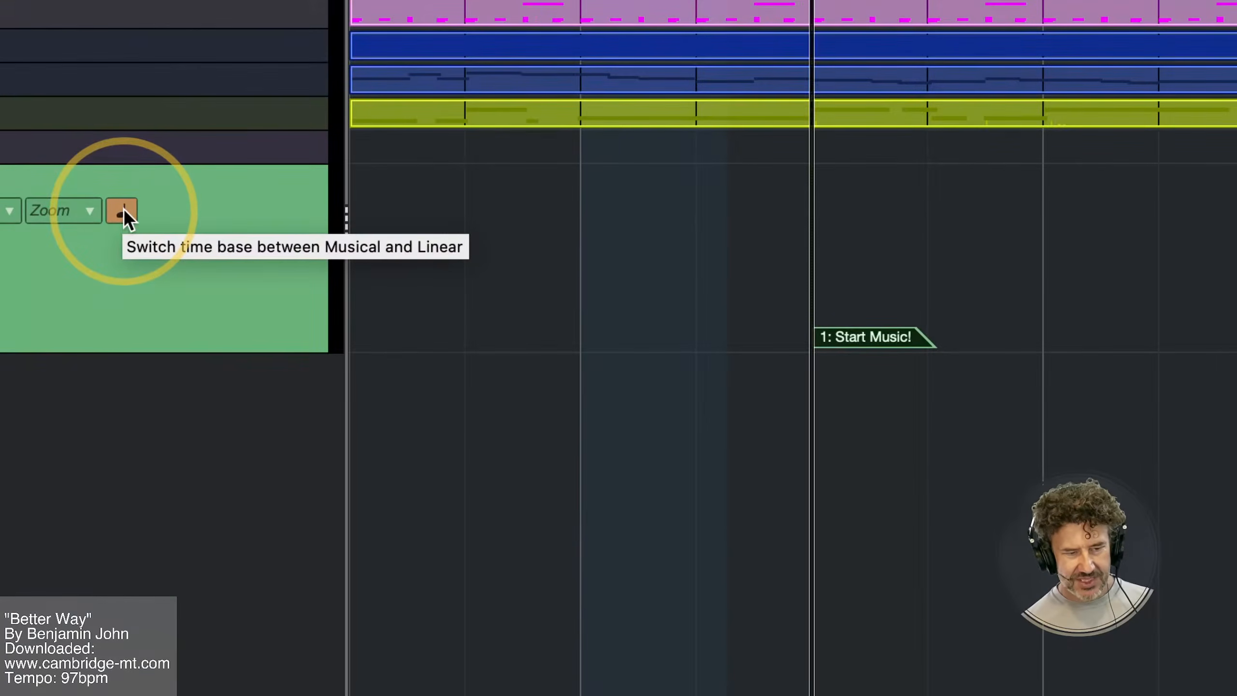
left_click(121, 210)
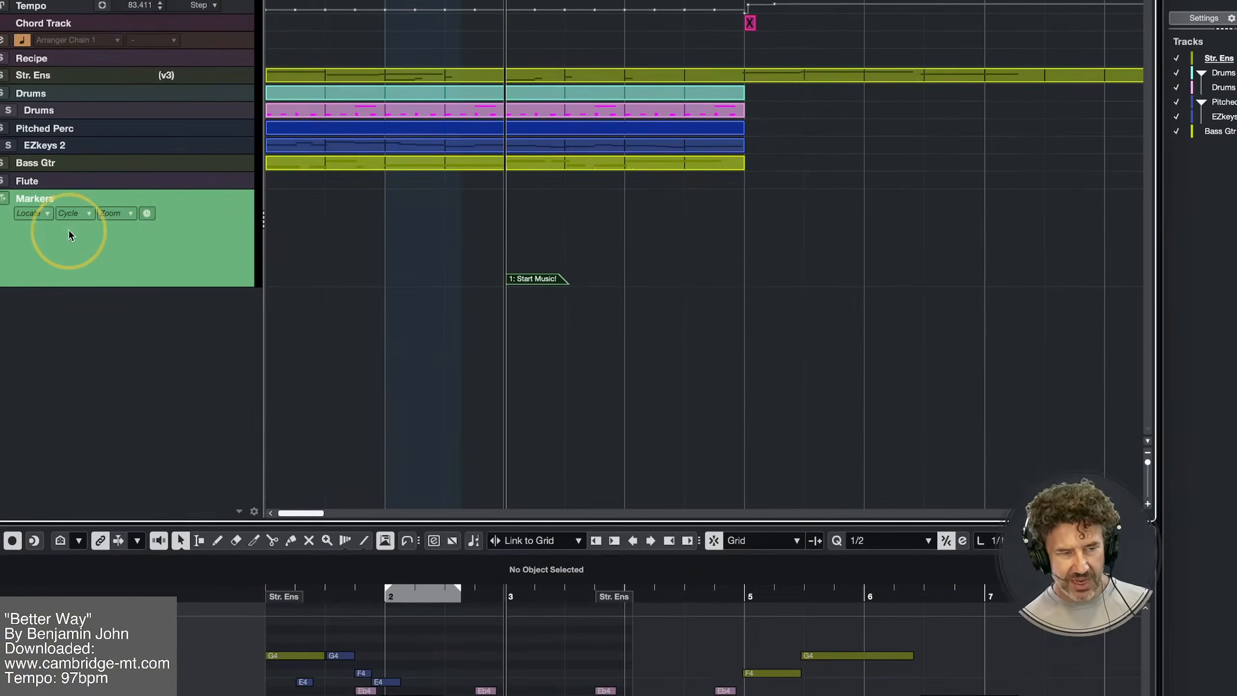
left_click(145, 214)
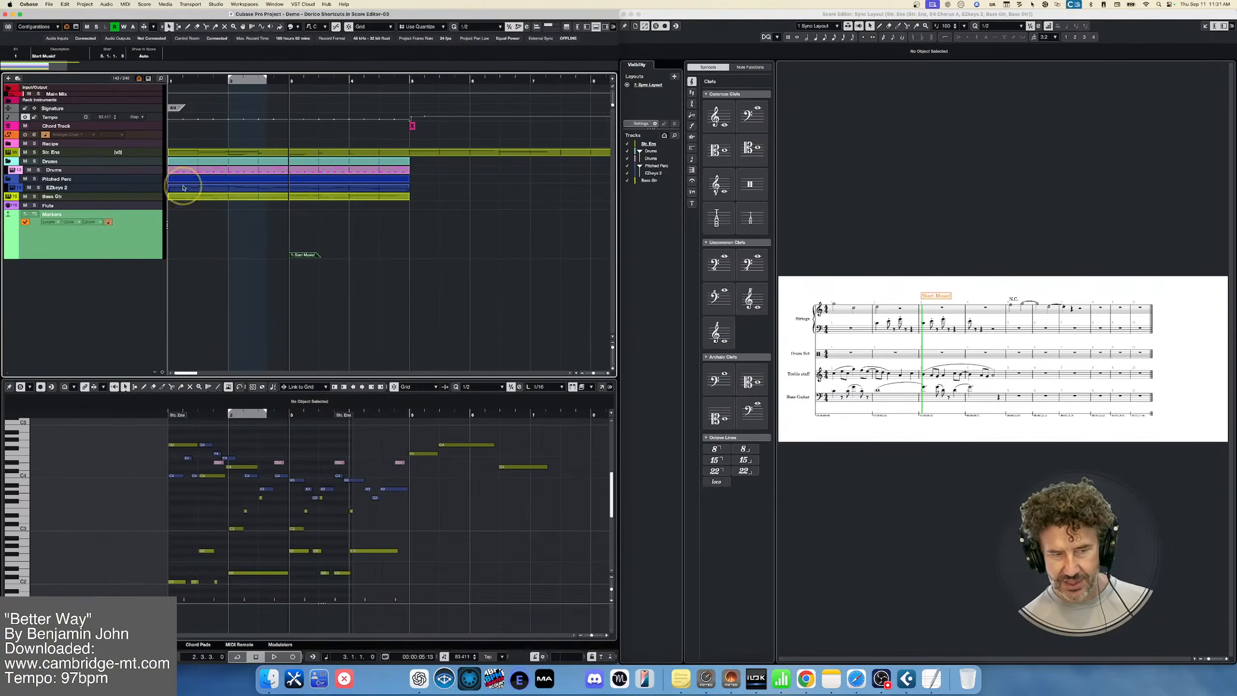
left_click(109, 222)
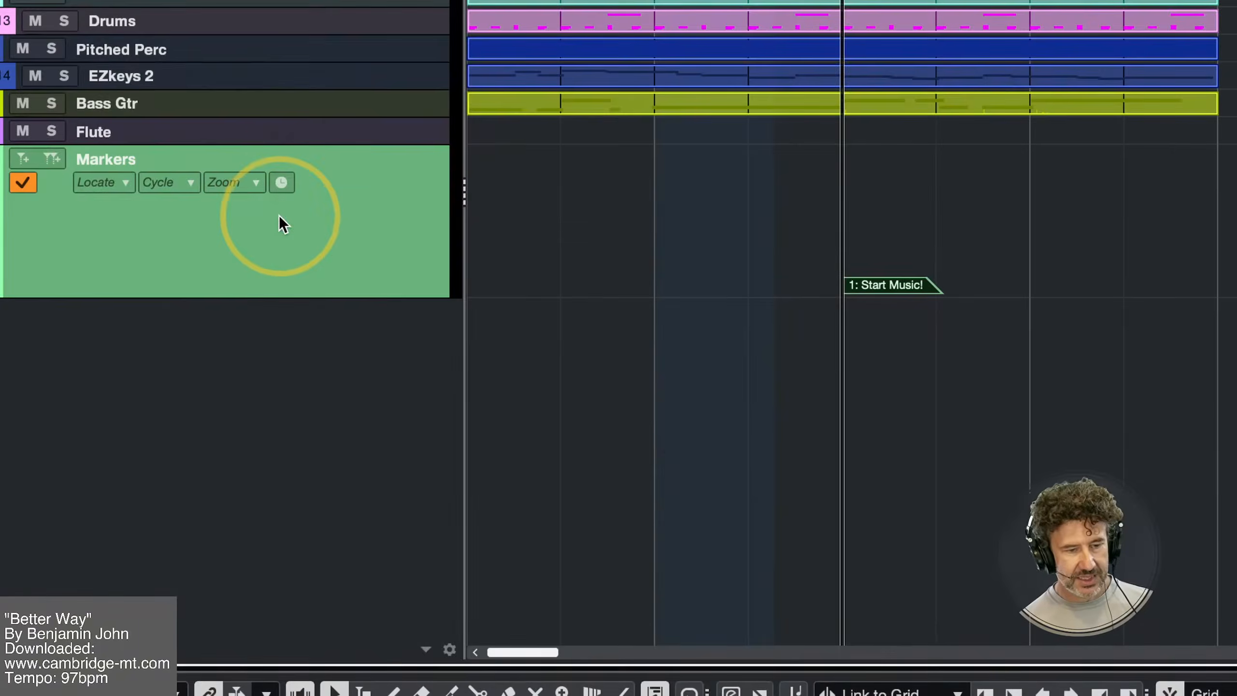
In the marker tracks' Track Controls Settings, remove Toggle time base from the visible controls, add it back, and accept the settings
right_click(280, 218)
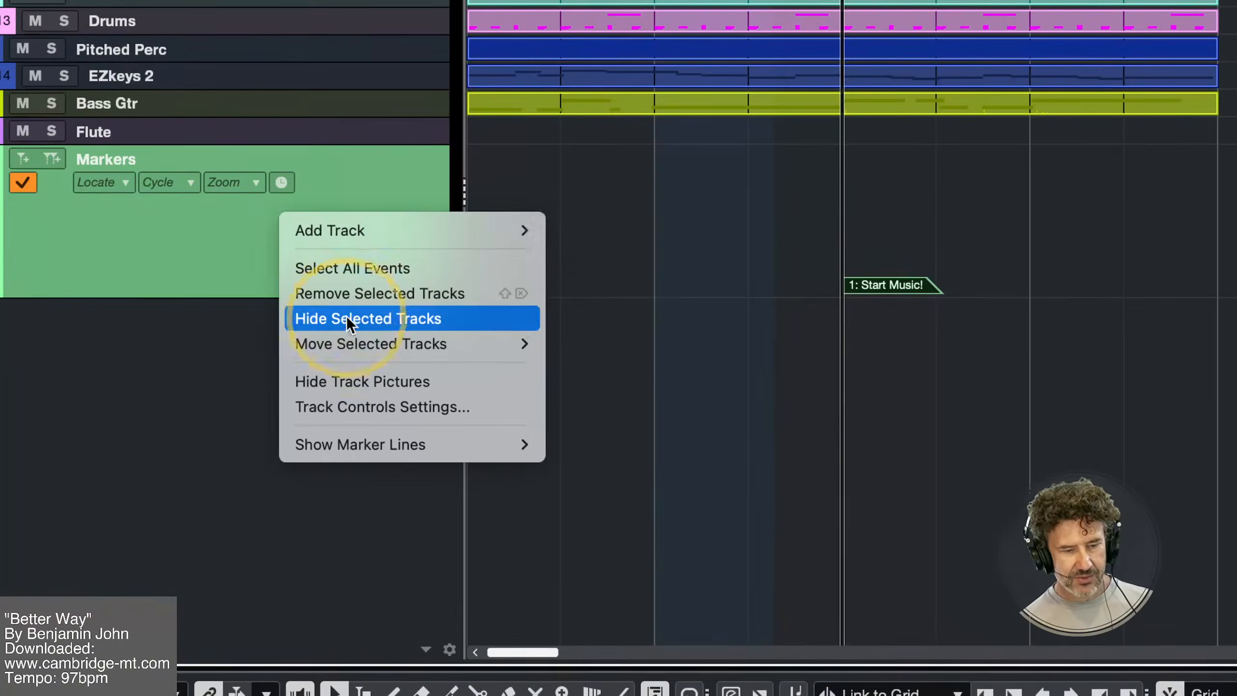
left_click(358, 405)
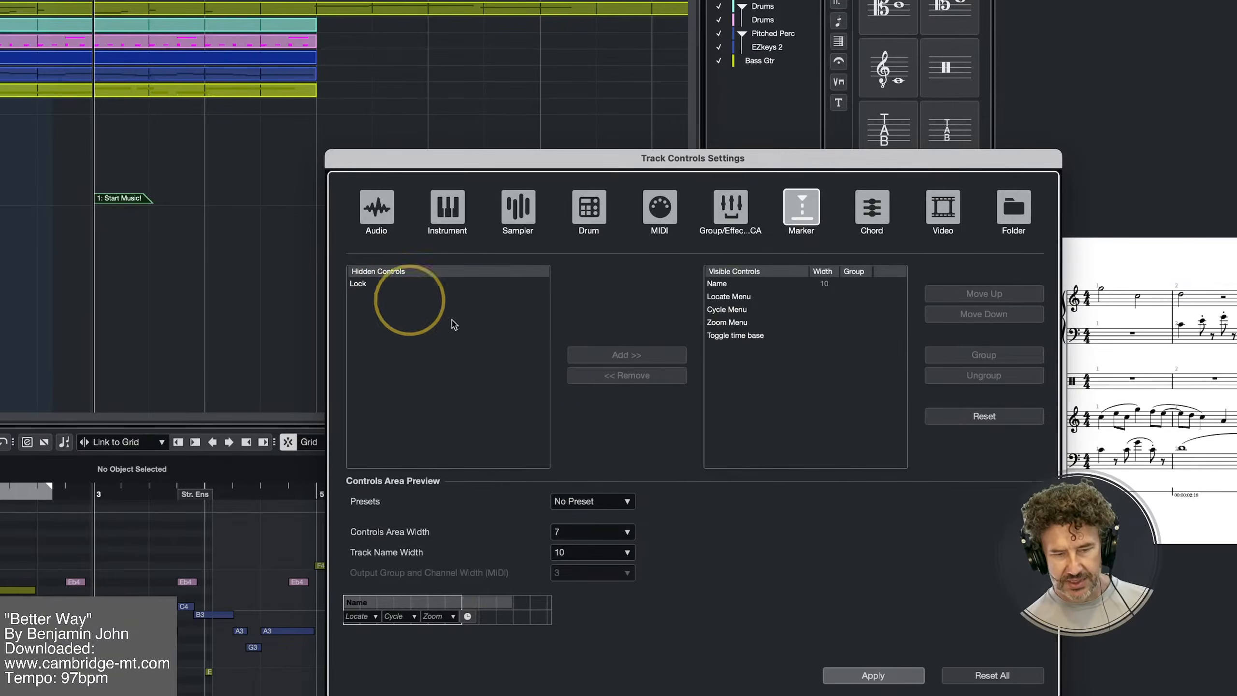
left_click(737, 336)
left_click(633, 375)
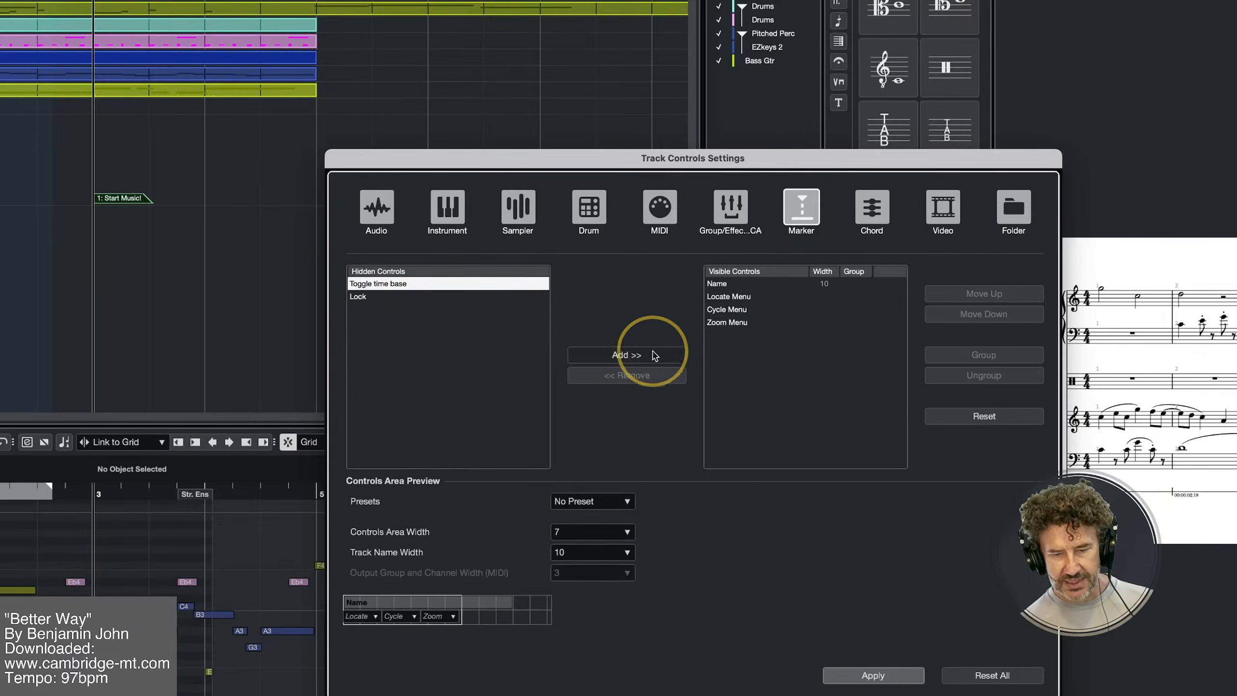
left_click(633, 354)
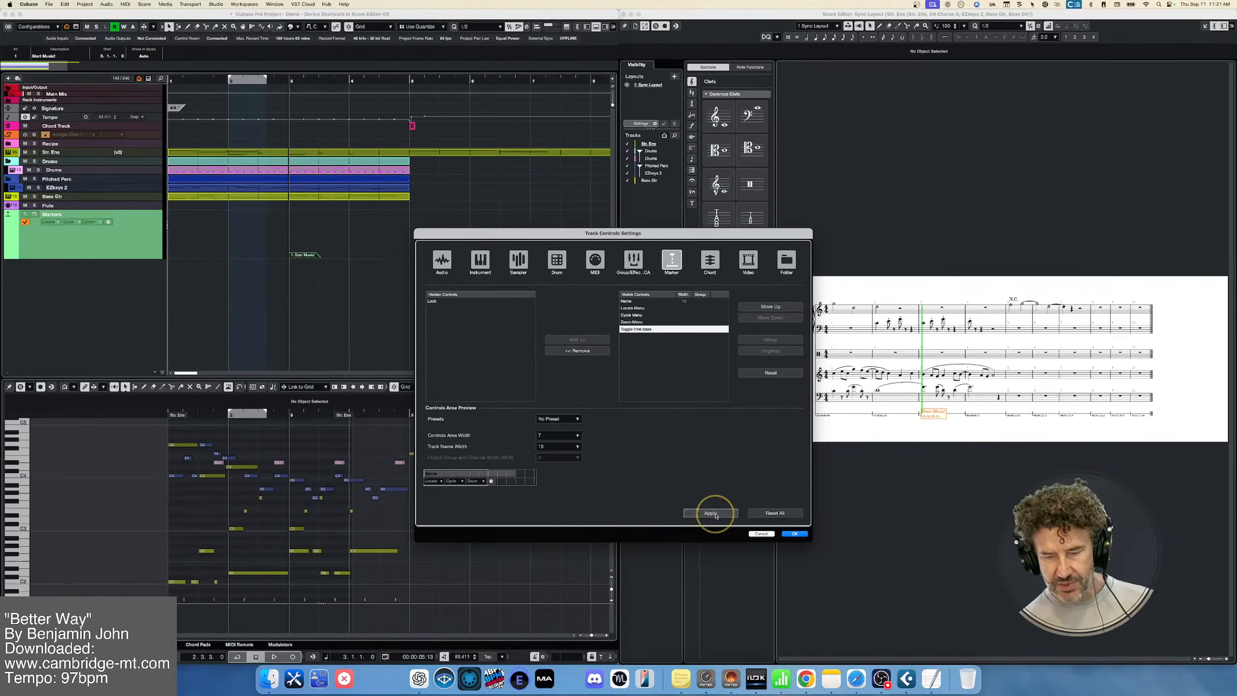
left_click(794, 534)
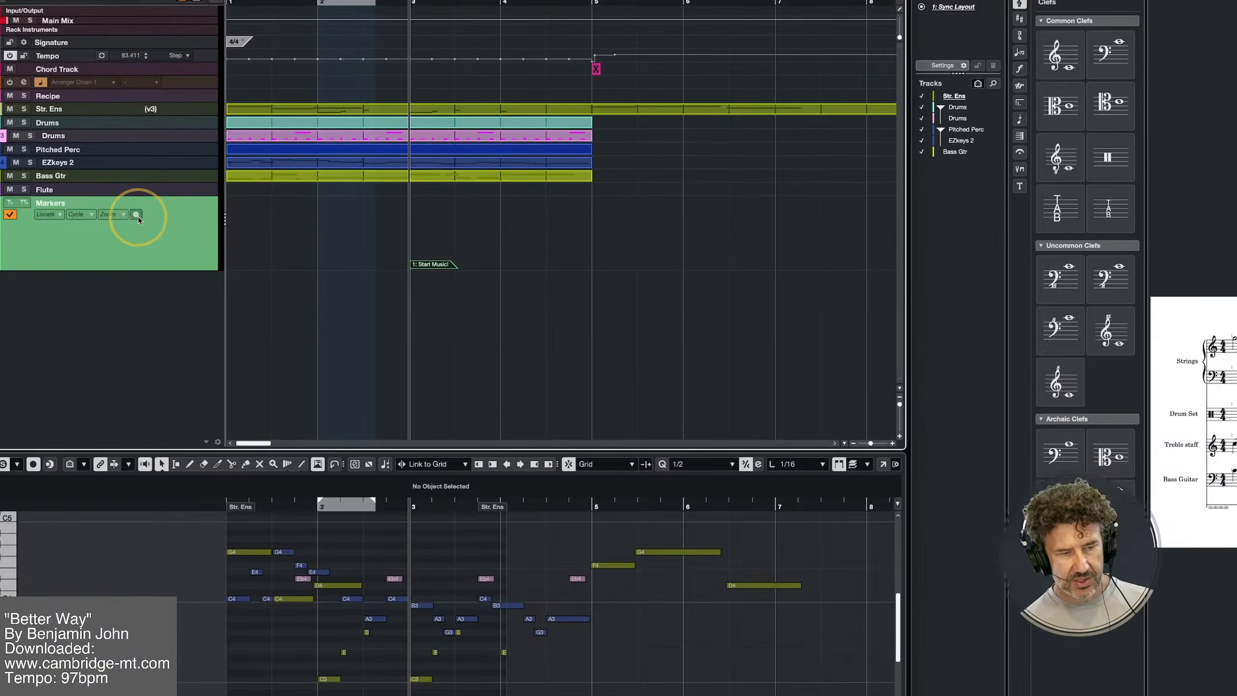
Toggle the Markers track's time base to musical and back to linear
left_click(109, 222)
left_click(137, 216)
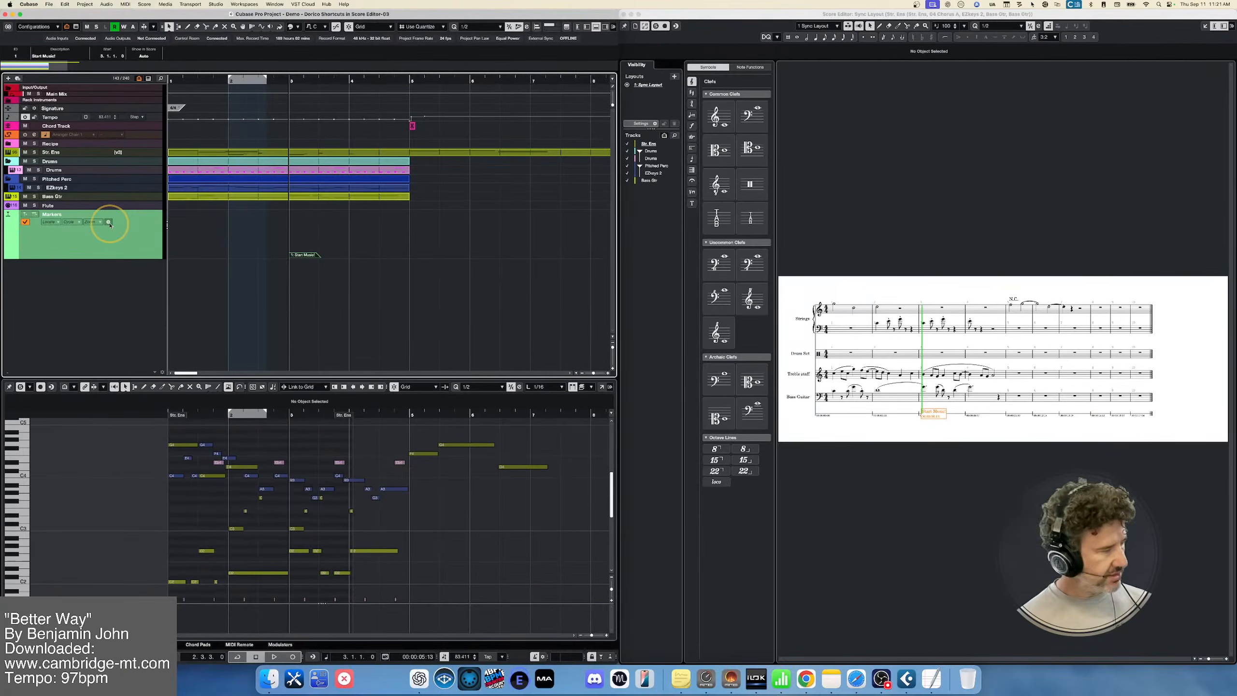